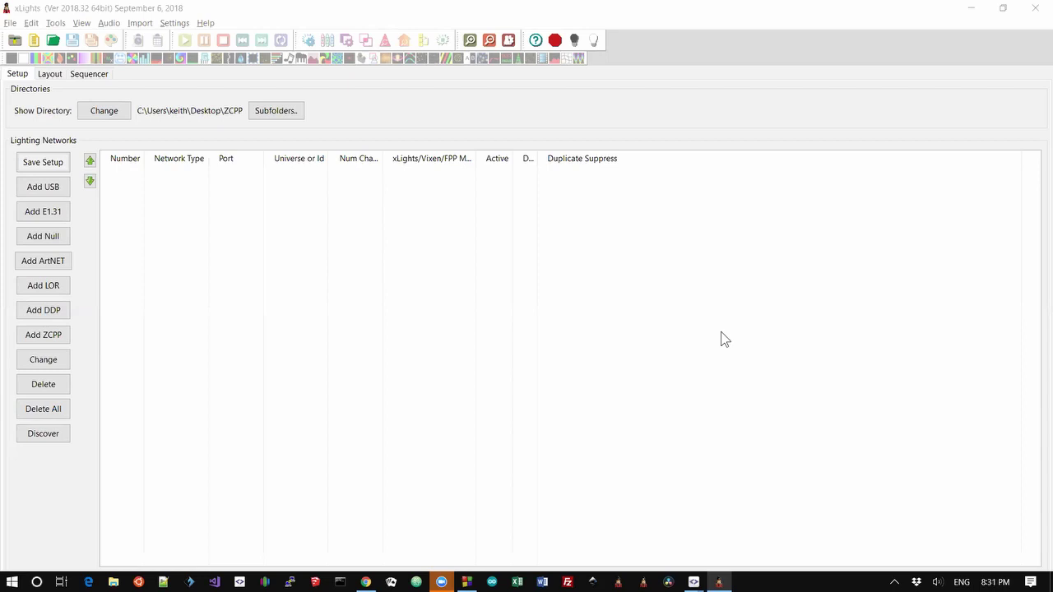
Switch from xLights to the Falcon F16V3 controller's status page in Chrome
key("alt+Tab")
key("alt+Tab")
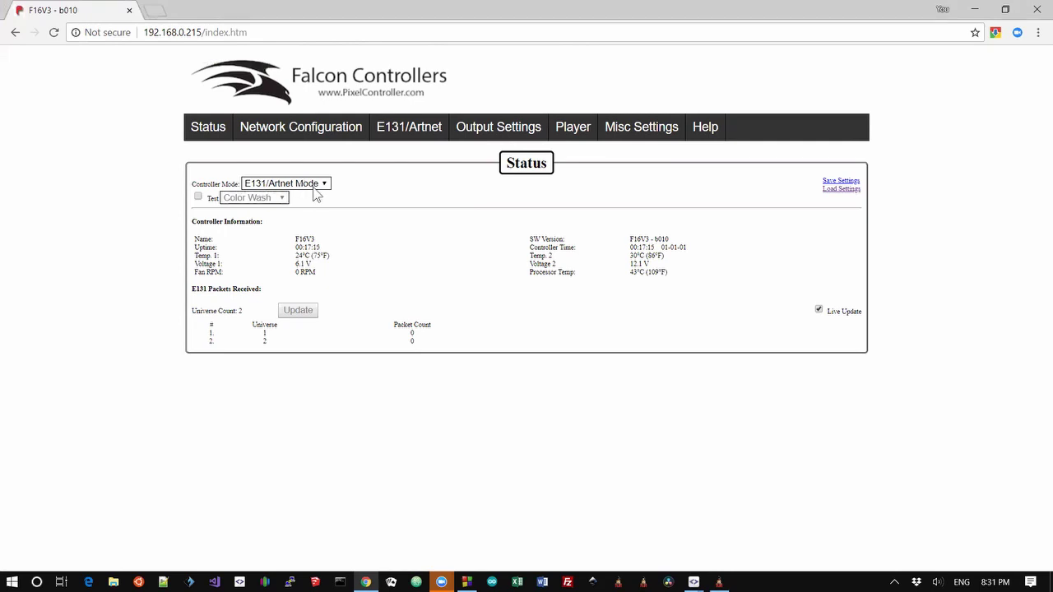
In Network Configuration, change Host Name F16V3 to Fred and choose Save and Reboot
left_click(309, 137)
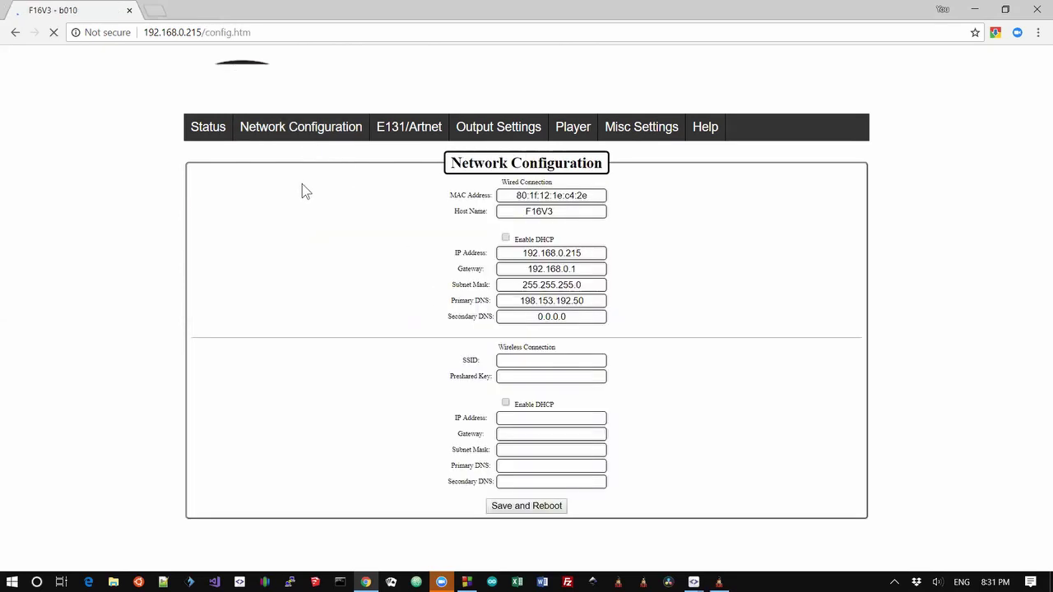
left_click(563, 212)
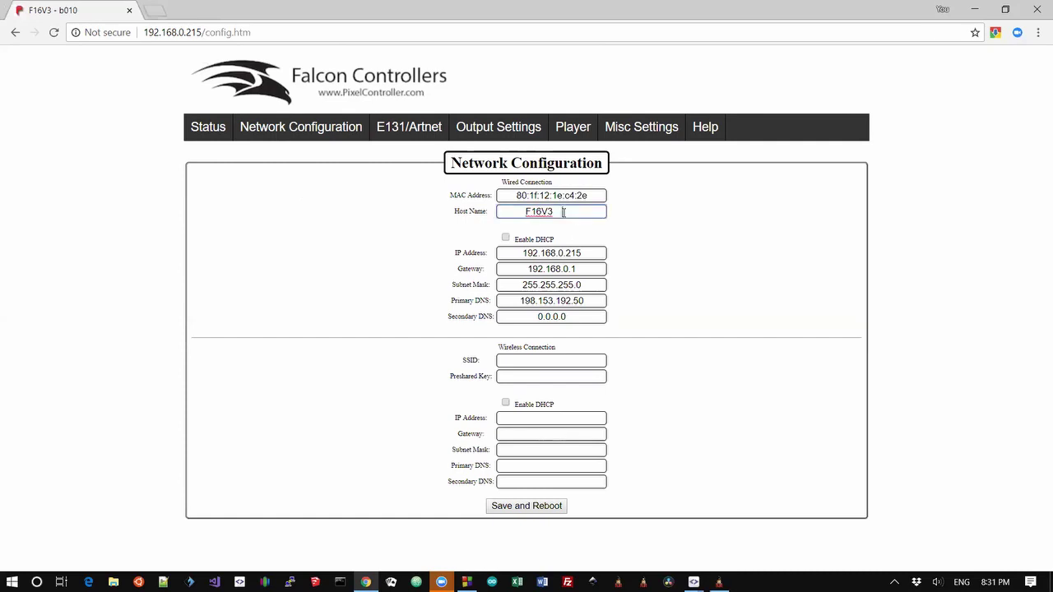
left_click_drag(564, 212, 484, 216)
type("Fred")
key("Tab")
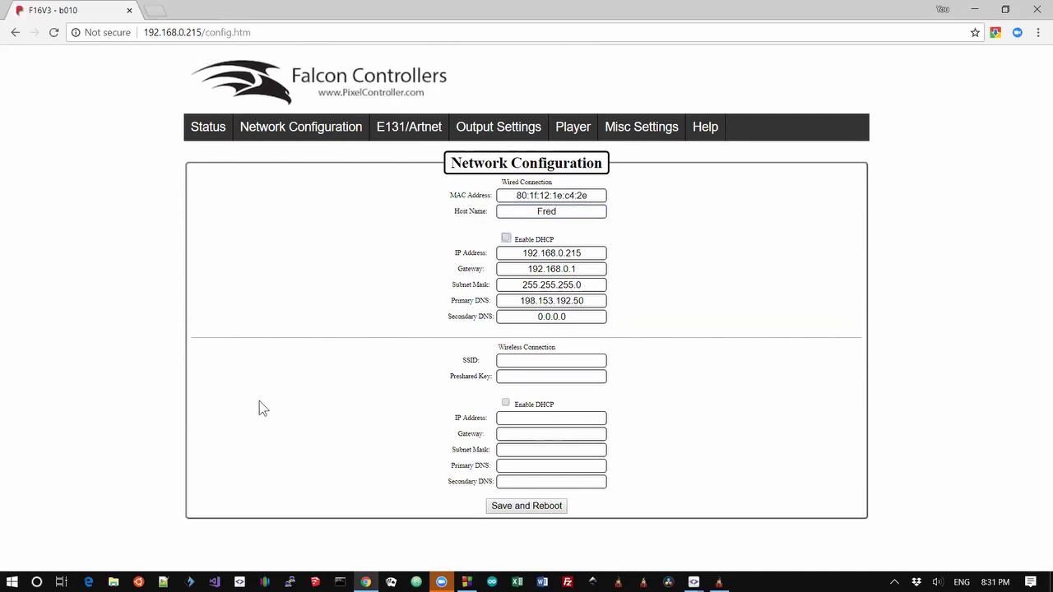
left_click(520, 508)
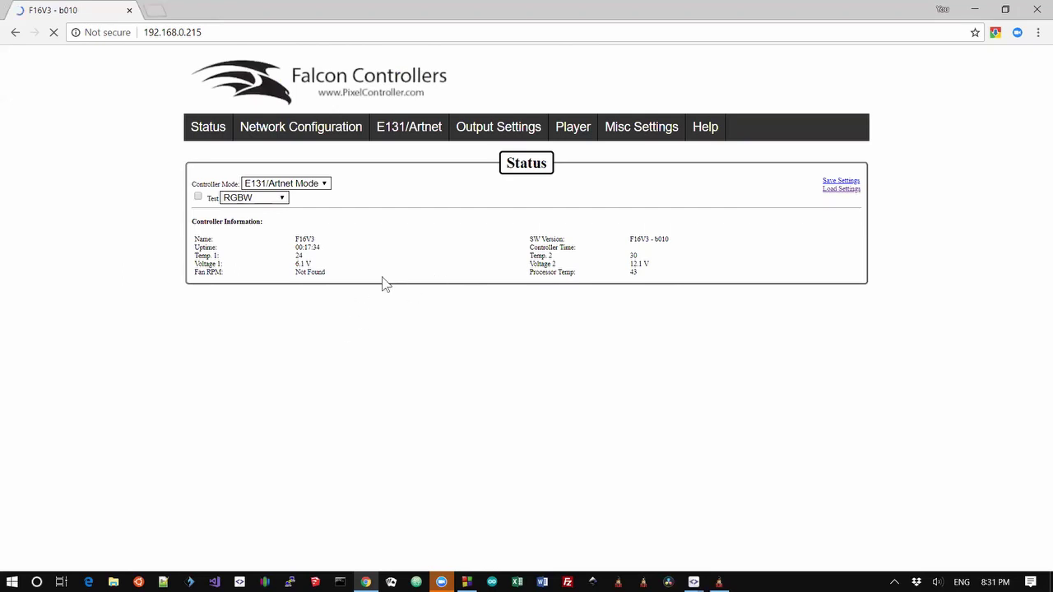
Back in xLights, discover the ZCPP controller Fred at 192.168.0.215 with 49152 channels
key("alt+Tab")
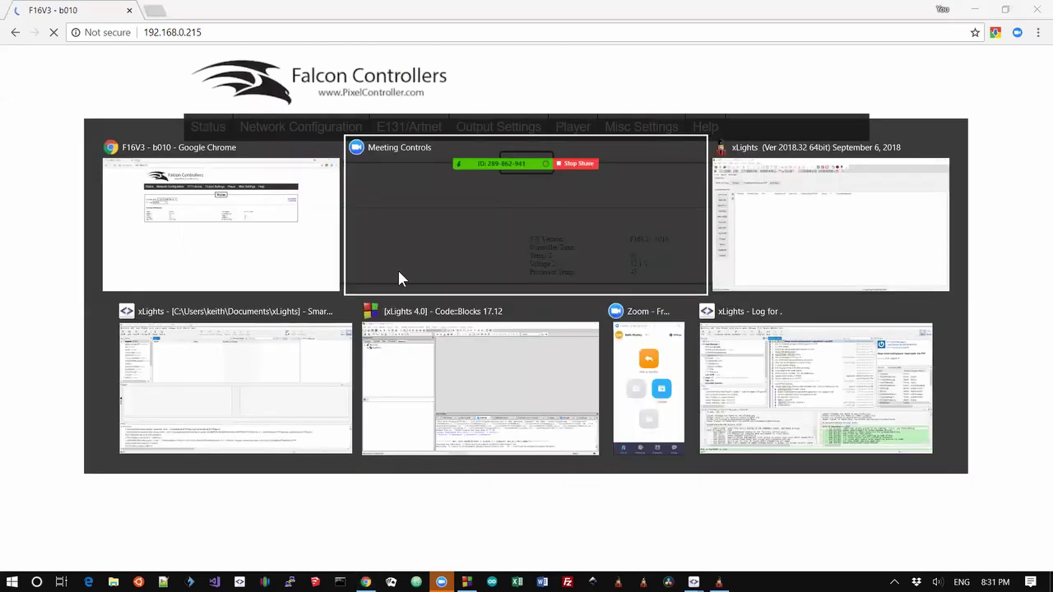
key("alt+Tab")
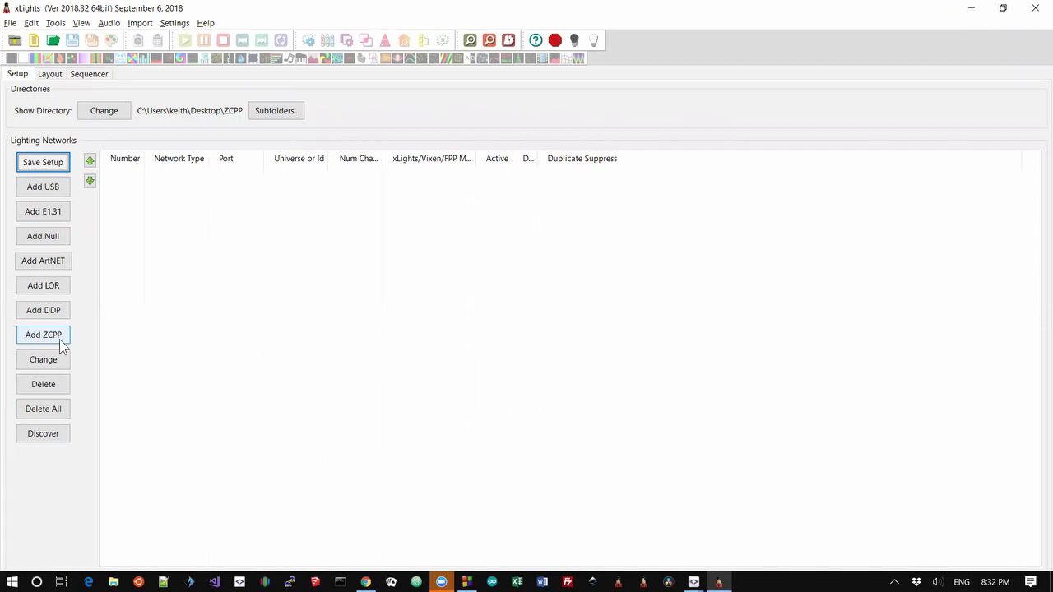
left_click(51, 437)
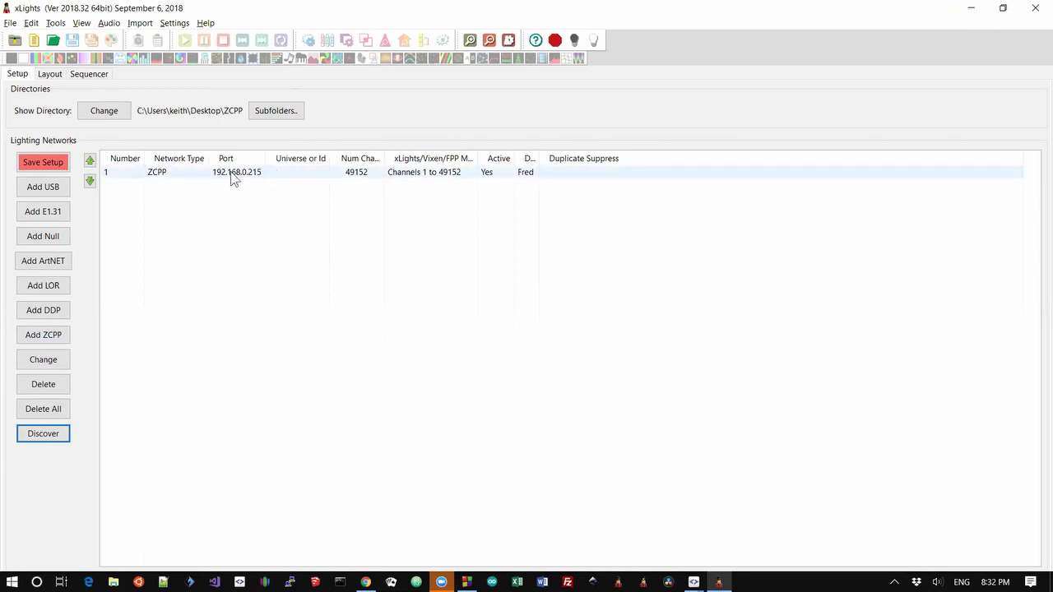
Save the setup with the Fred network and widen the Num Channels column to show its heading
left_click(49, 162)
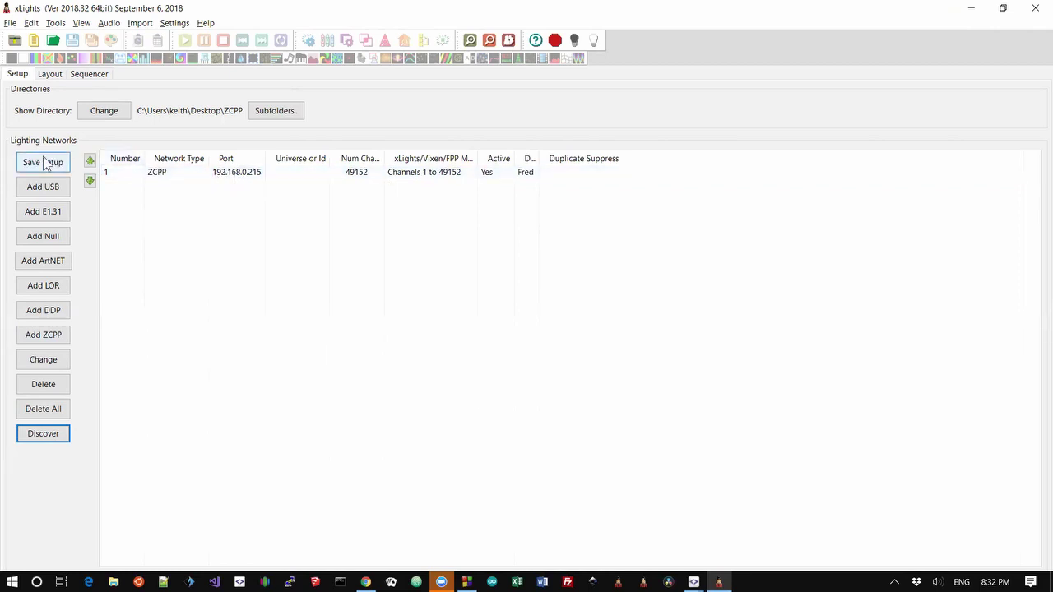
left_click(45, 160)
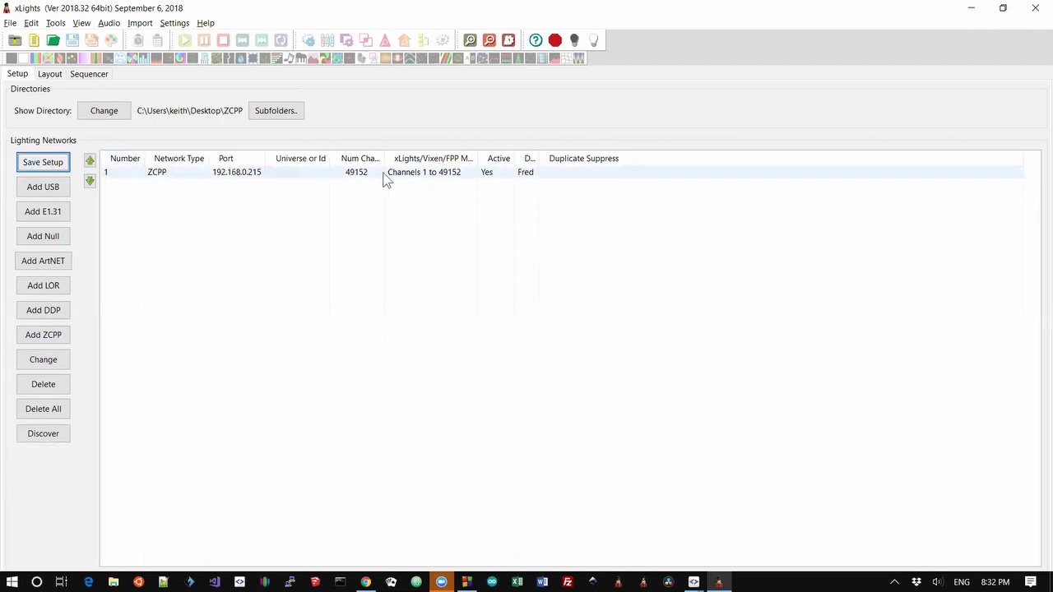
left_click_drag(383, 158, 184, 142)
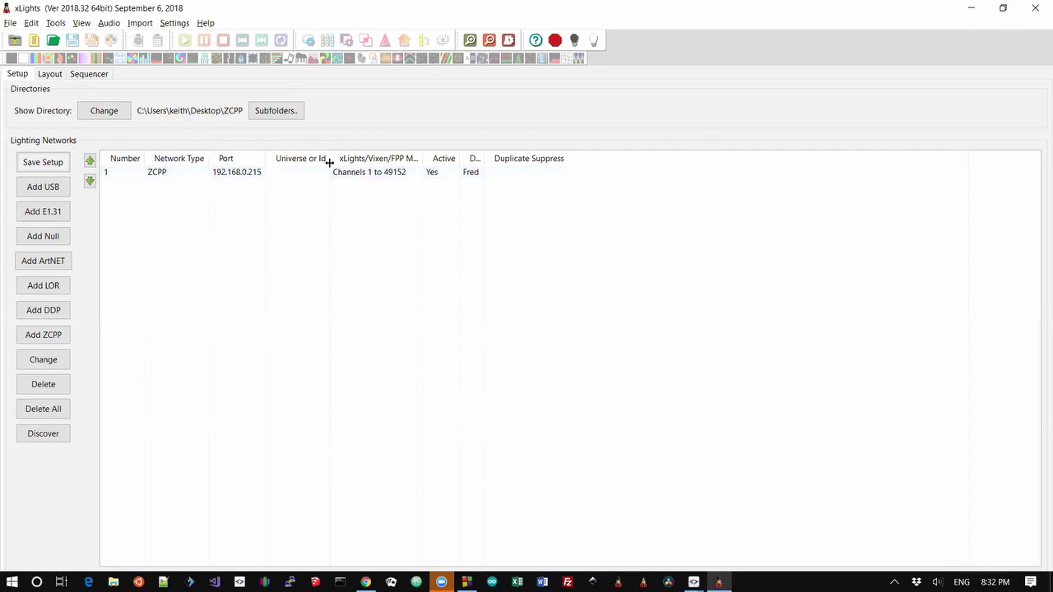
left_click_drag(331, 157, 384, 159)
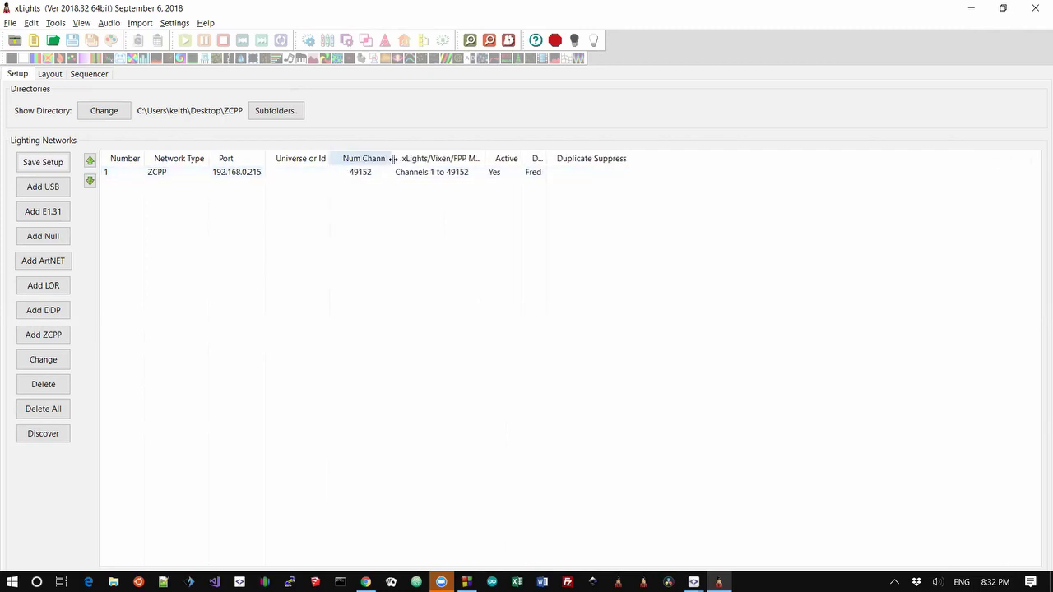
left_click_drag(393, 159, 402, 158)
left_click(367, 174)
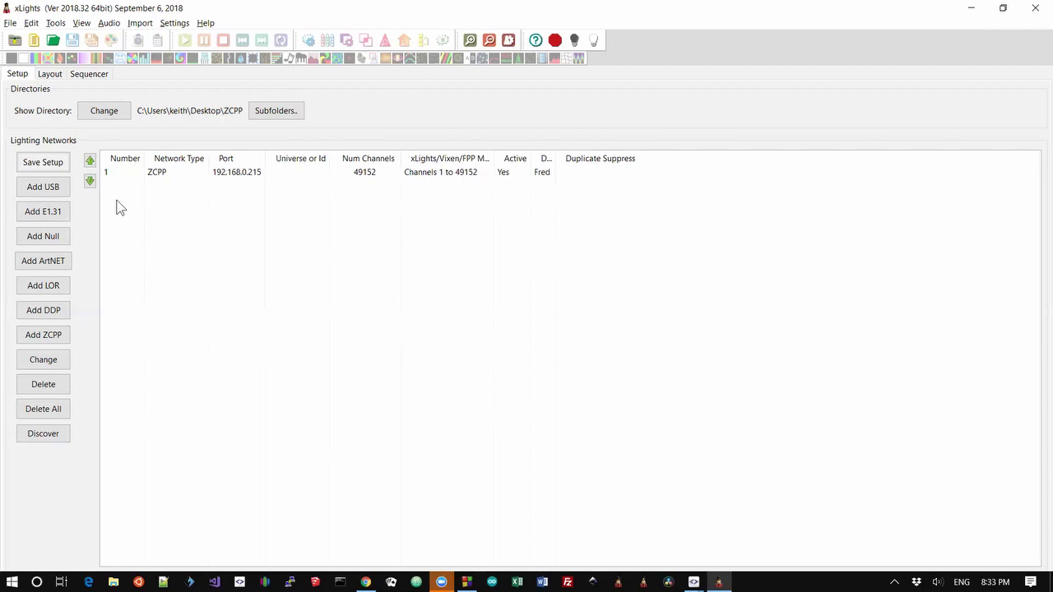
On the Layout tab, draw two stars, an arch, a tree and a matrix in the preview
left_click(50, 75)
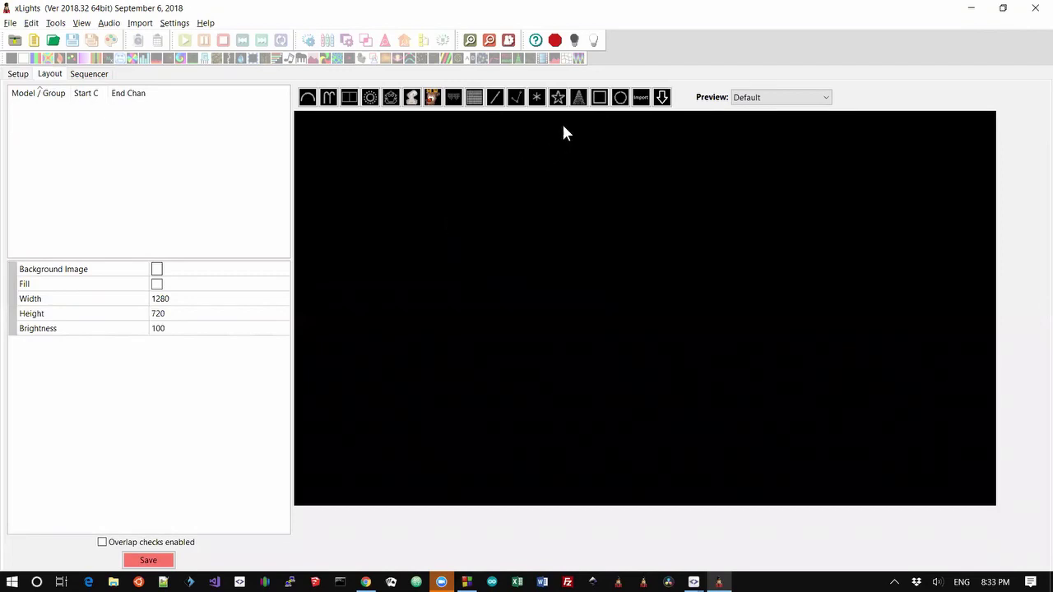
left_click(558, 98)
left_click_drag(384, 211, 409, 182)
left_click(470, 202)
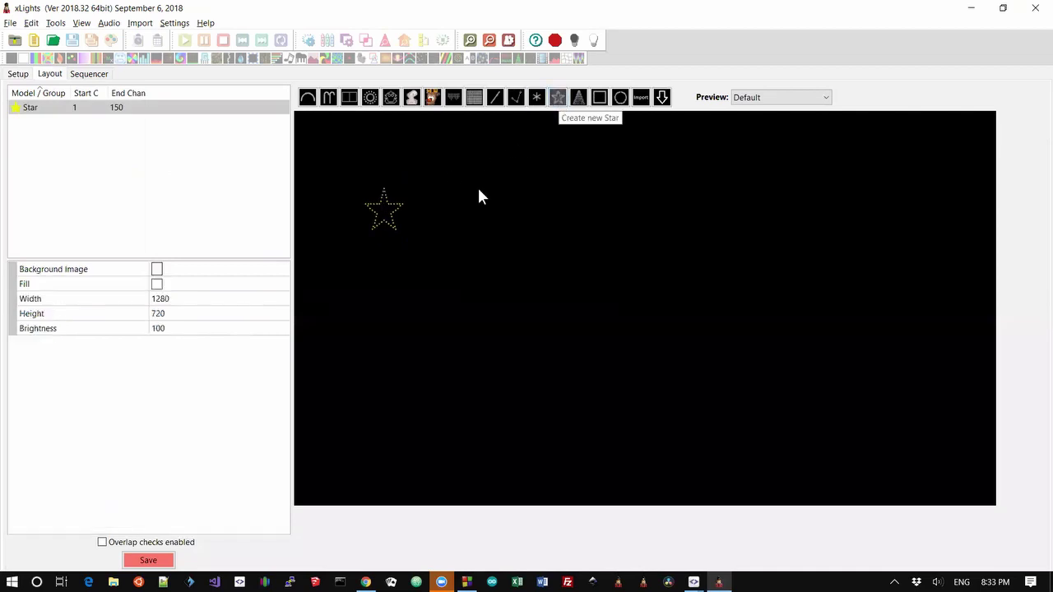
mouse_move(436, 218)
left_mouse_down()
mouse_move(463, 189)
mouse_move(457, 210)
mouse_move(443, 205)
left_mouse_up()
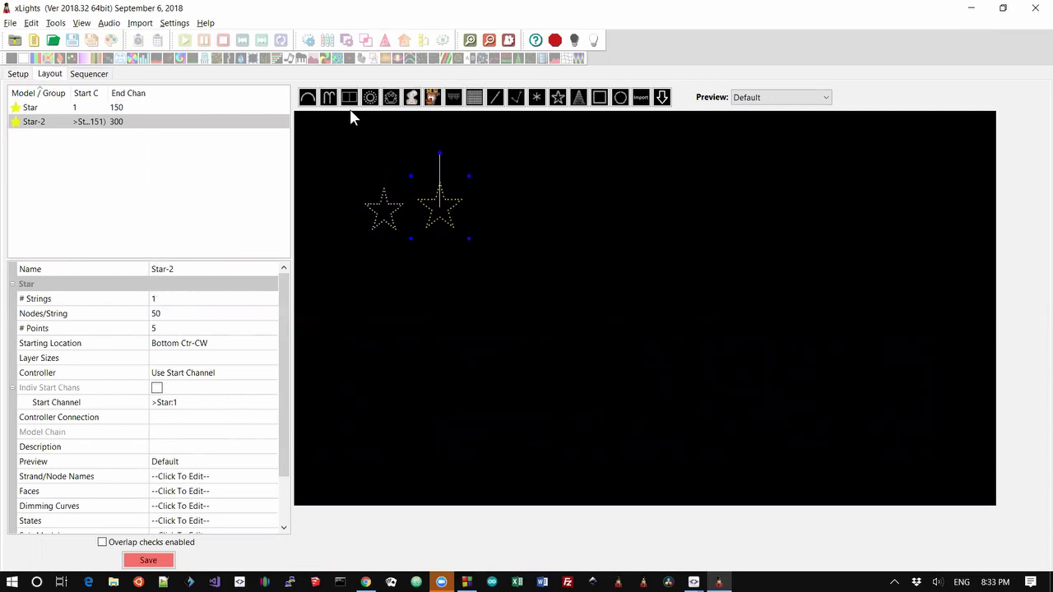
left_click(307, 97)
left_click_drag(379, 303, 429, 304)
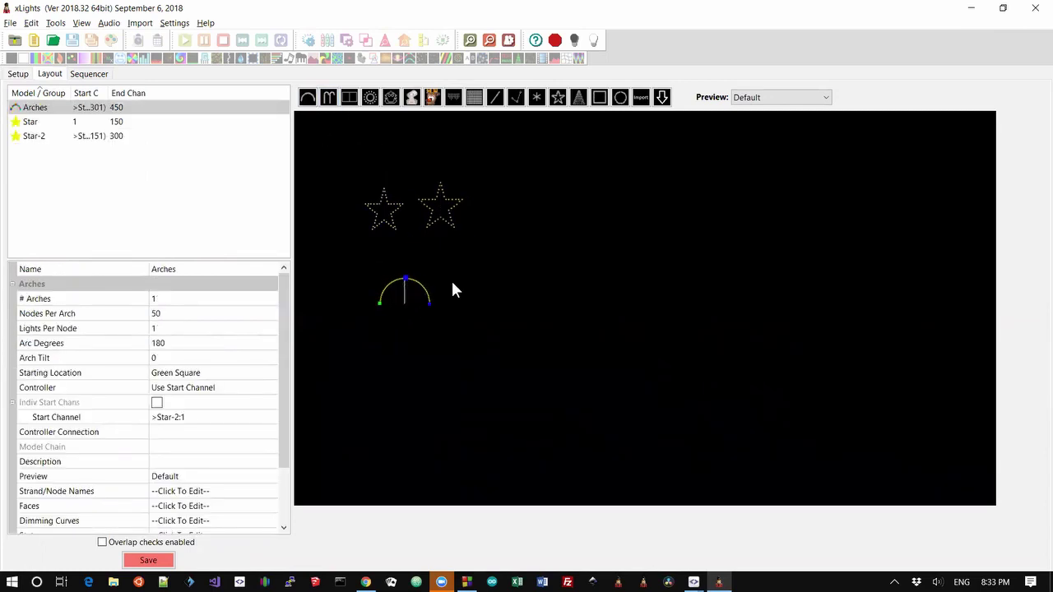
left_click(578, 97)
left_click_drag(609, 305, 632, 282)
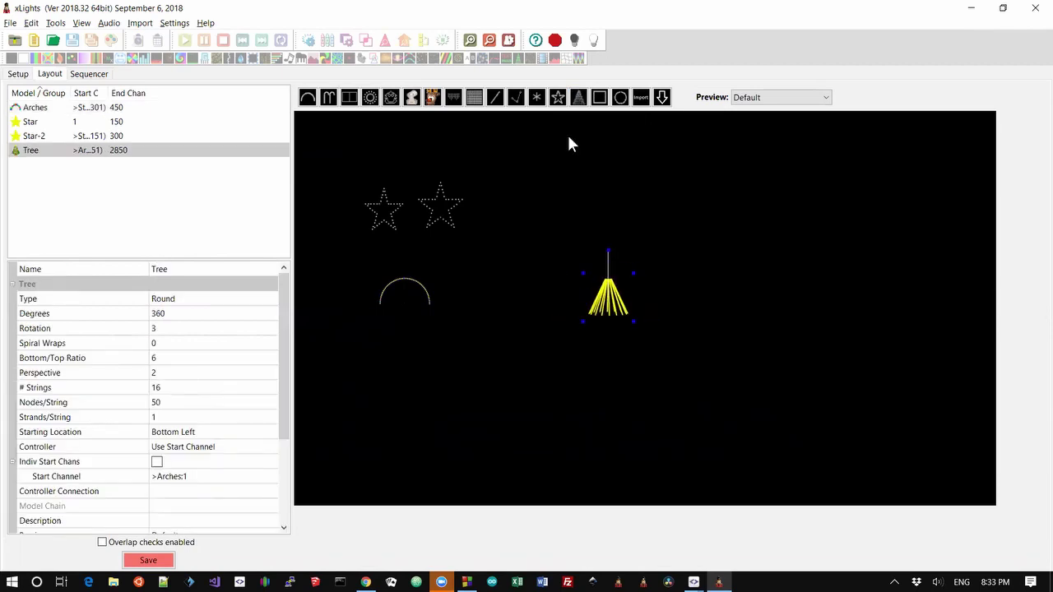
left_click(475, 97)
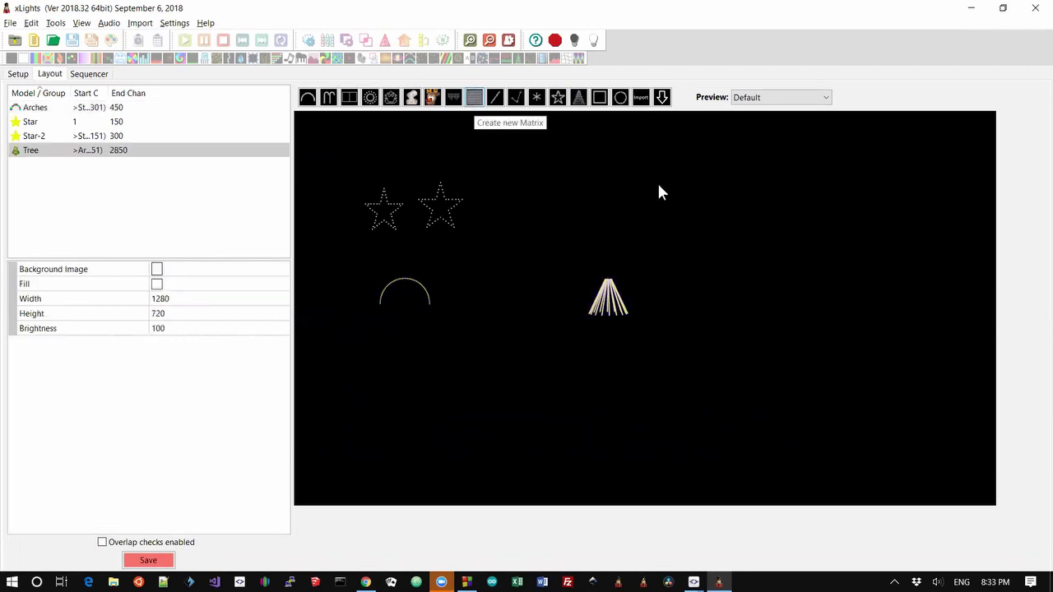
left_click_drag(753, 262, 840, 197)
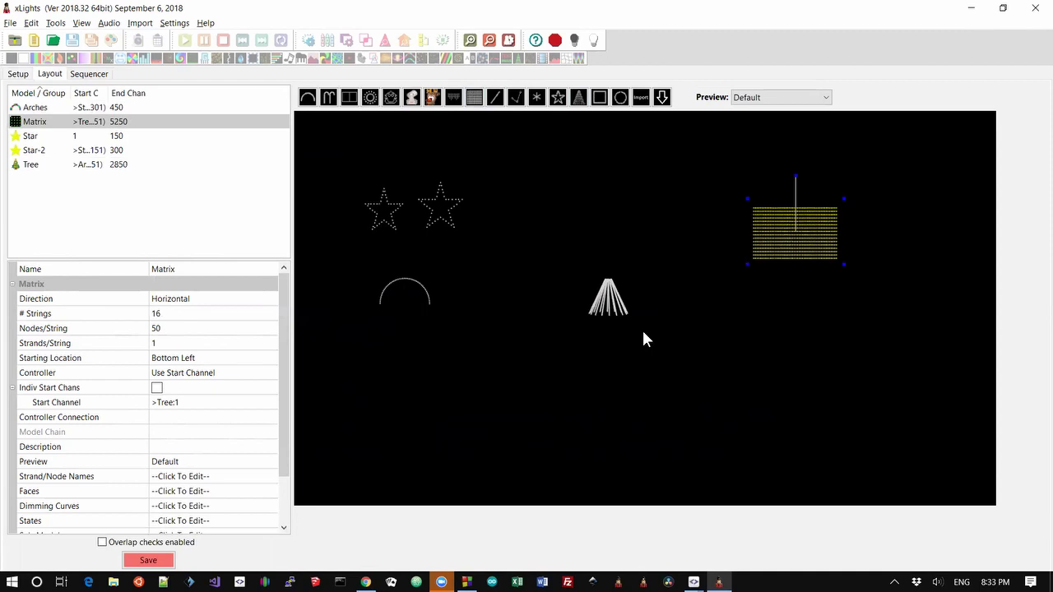
Sort the model list by Start Chan, widen that column, and select the left star
left_click(85, 93)
left_click_drag(109, 89, 151, 93)
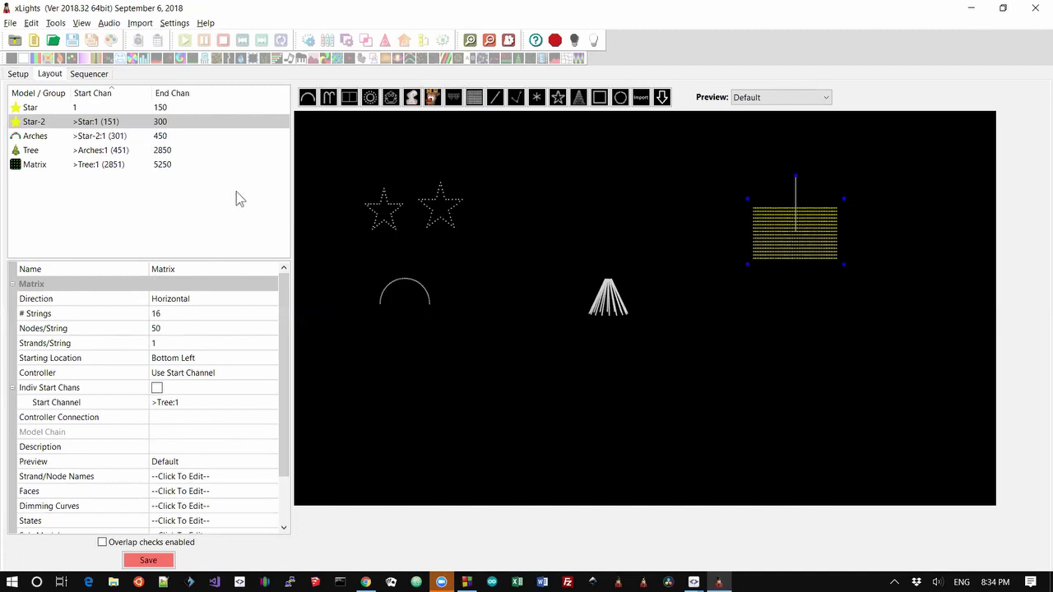
left_click(387, 214)
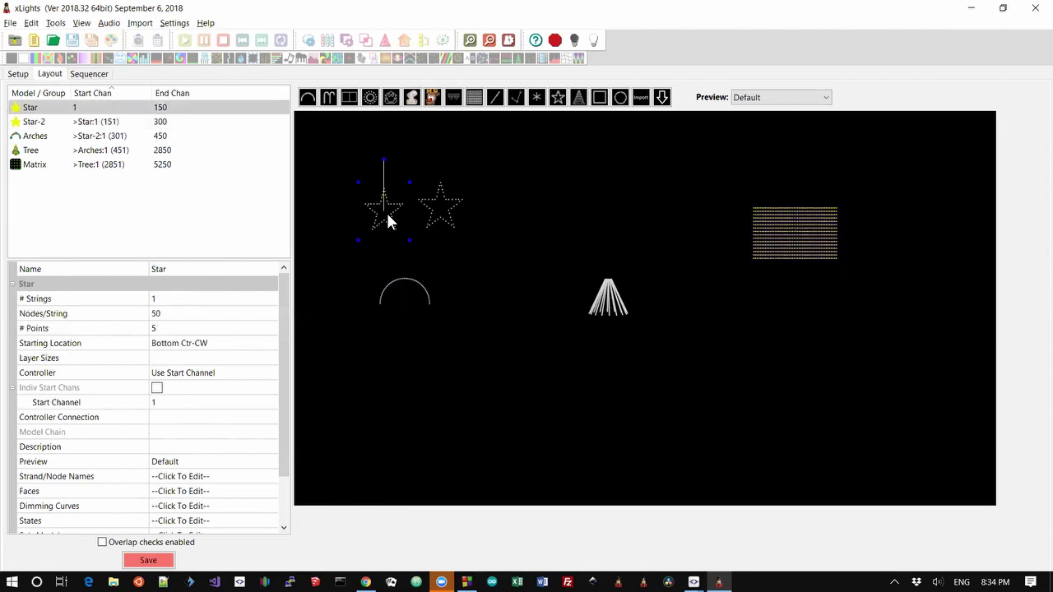
Assign Star to controller Fred and confirm its WS2811 port 1 connection
left_click(187, 376)
left_click(189, 376)
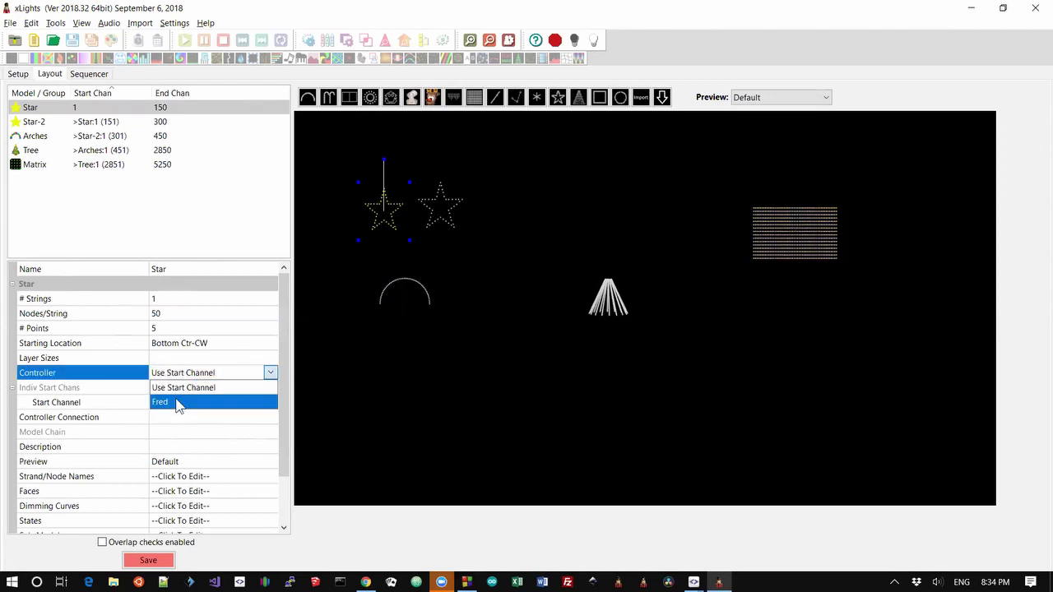
left_click(176, 403)
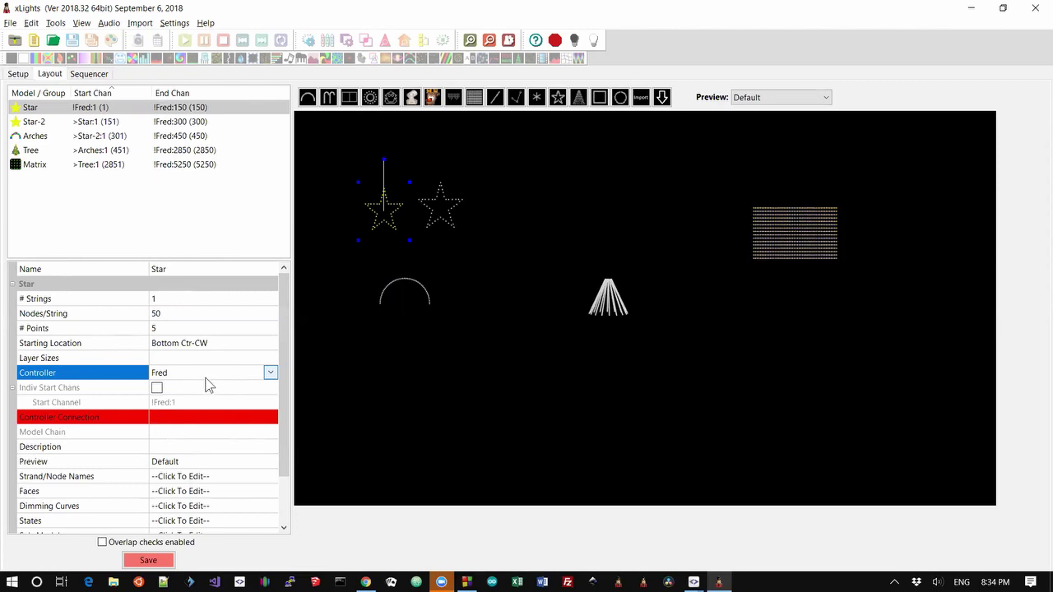
left_click(170, 420)
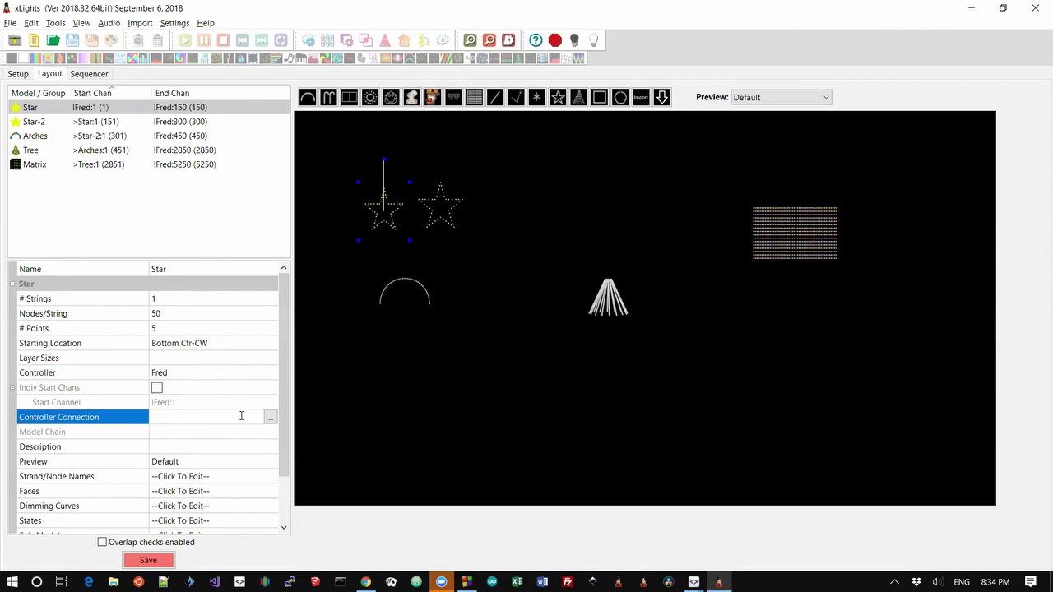
left_click(270, 419)
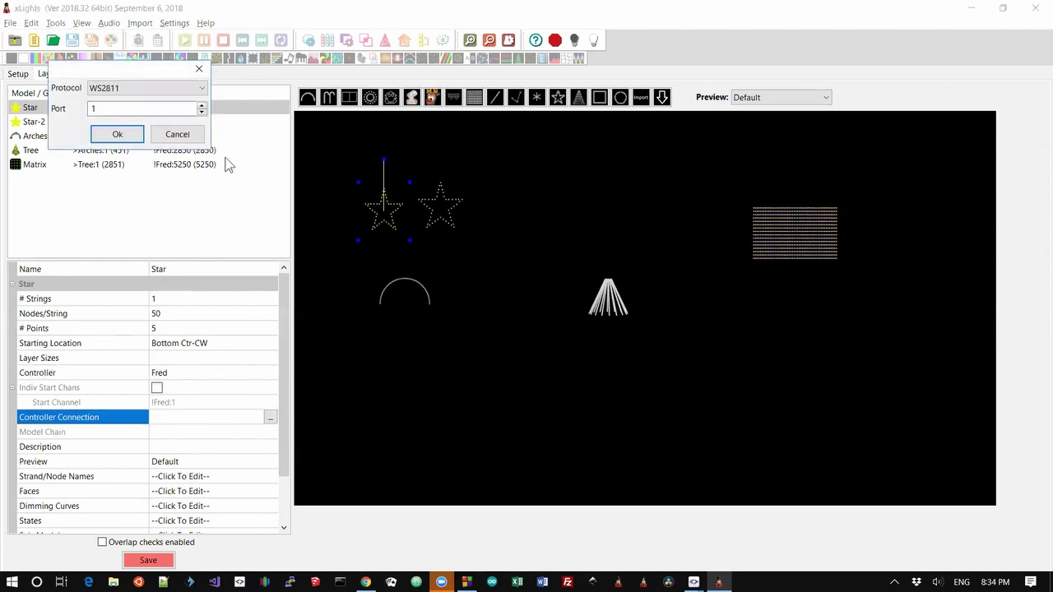
left_click(118, 134)
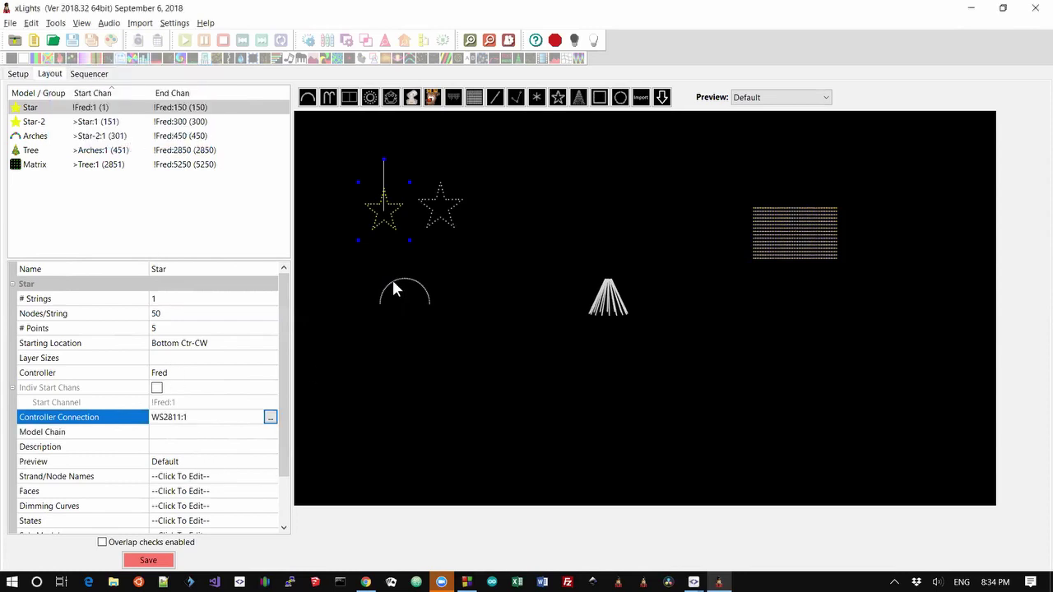
Put Star-2 on controller Fred with Controller Connection WS2811:1
left_click(440, 219)
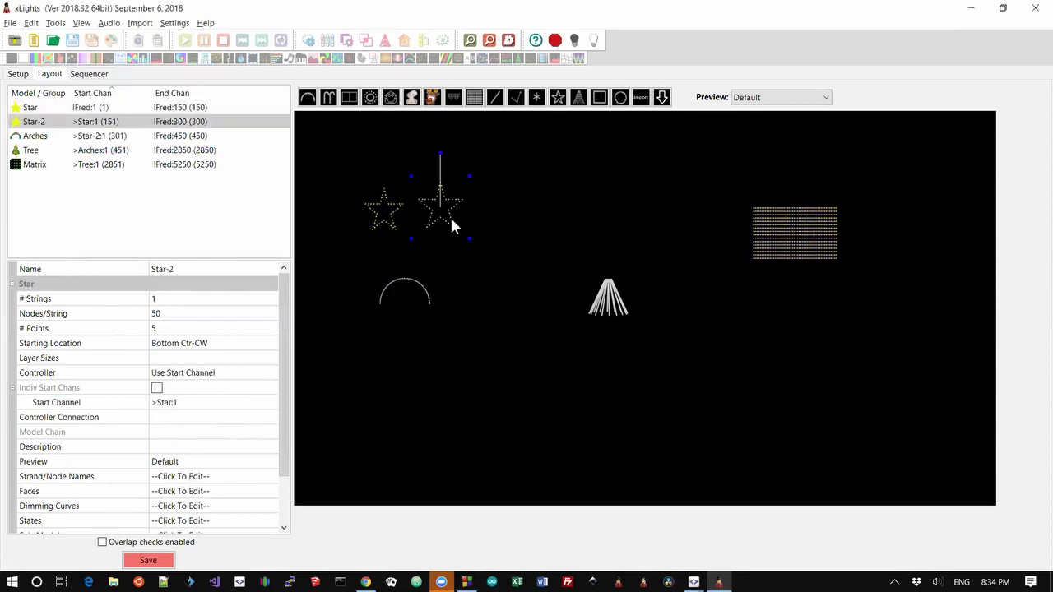
left_click(213, 375)
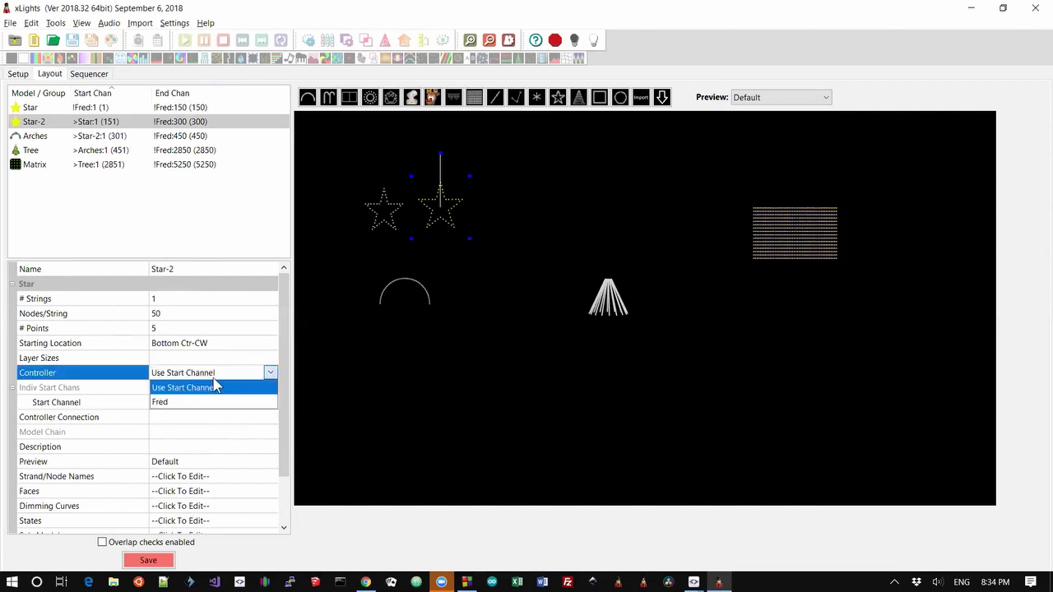
left_click(187, 404)
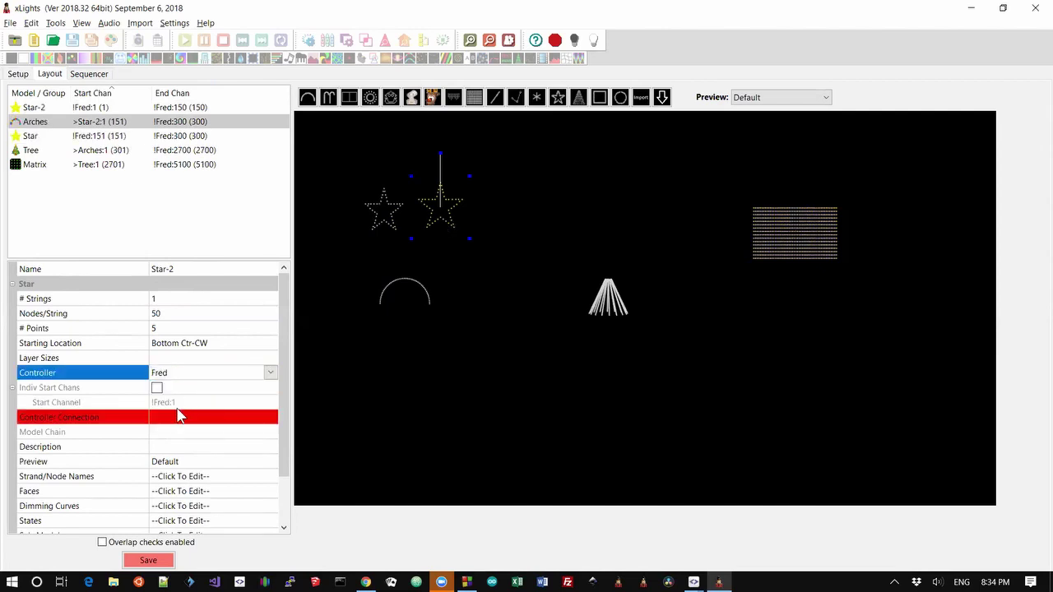
left_click(177, 418)
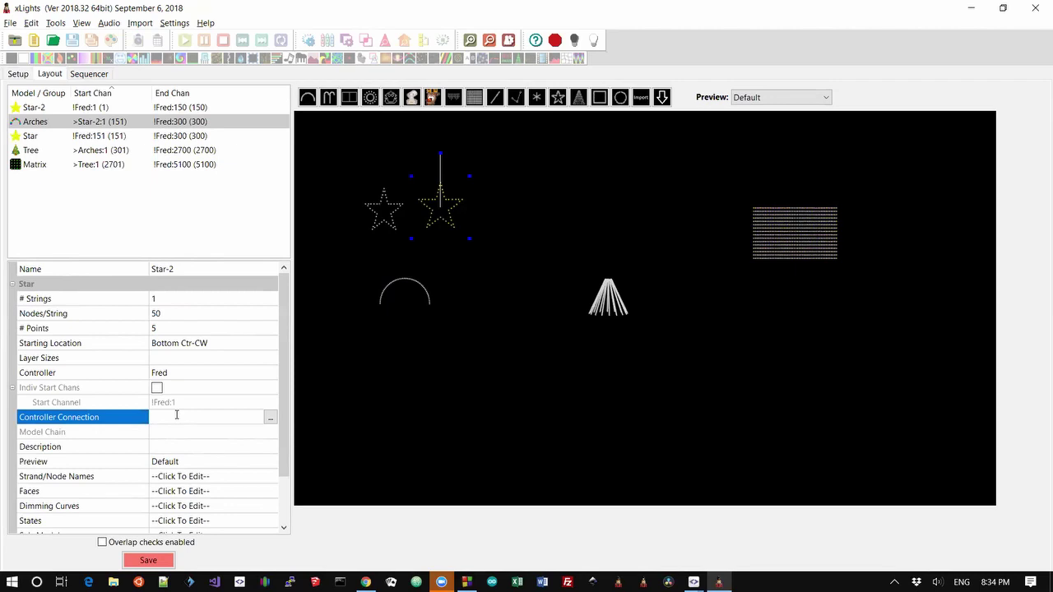
type("WS2811:1")
key("Return")
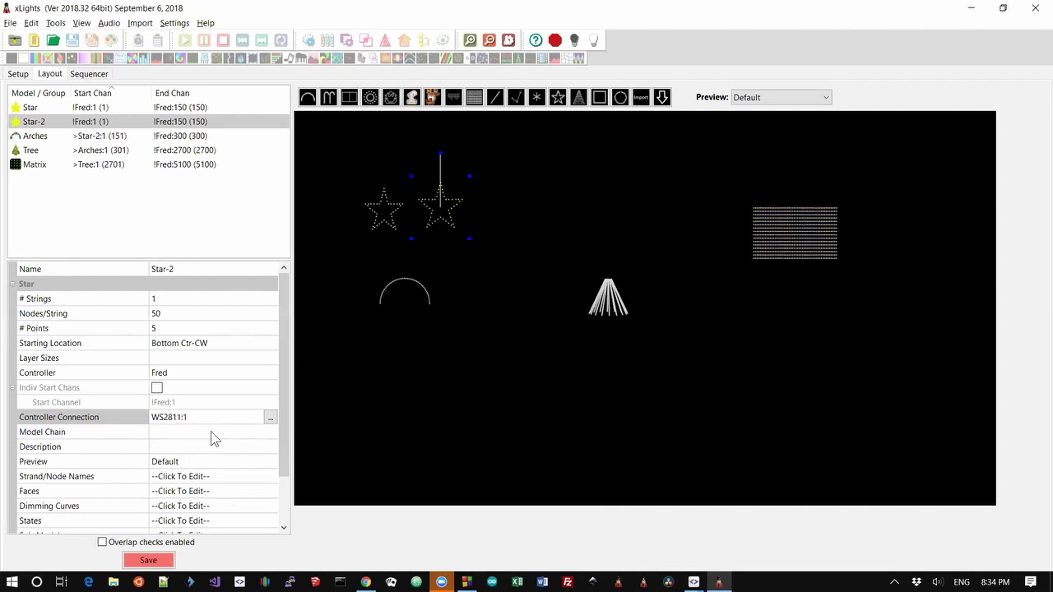
left_click(210, 433)
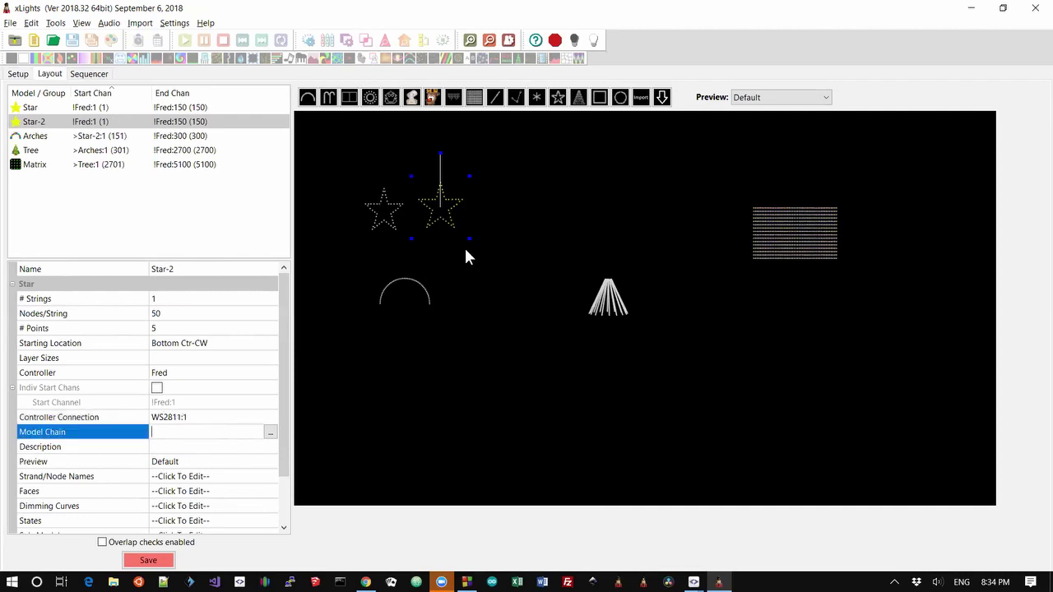
Chain Star-2 after Star so it starts at Fred channel 151, and nudge it left
left_click(270, 432)
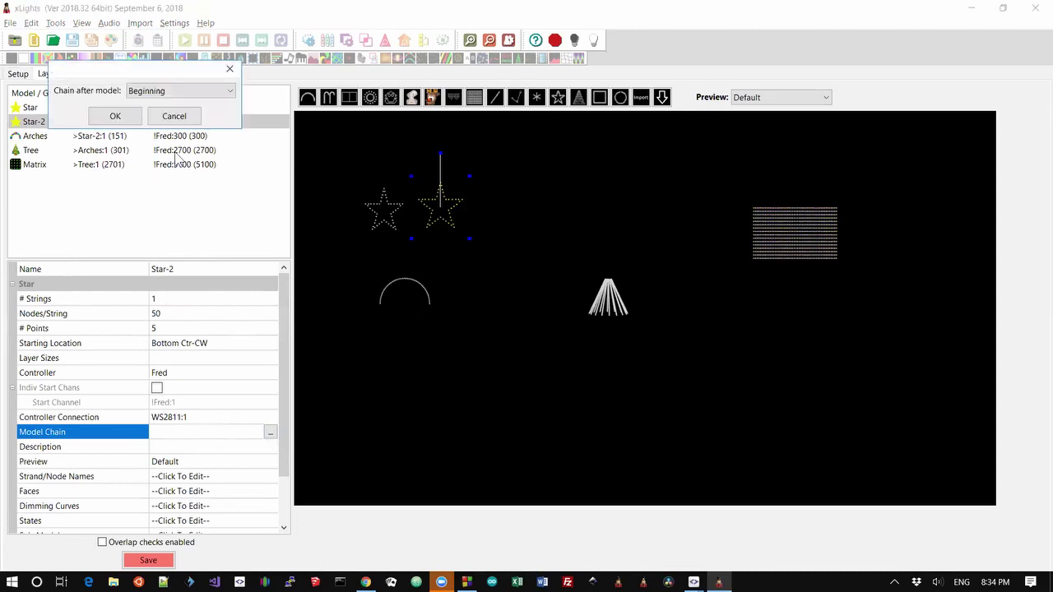
left_click(191, 92)
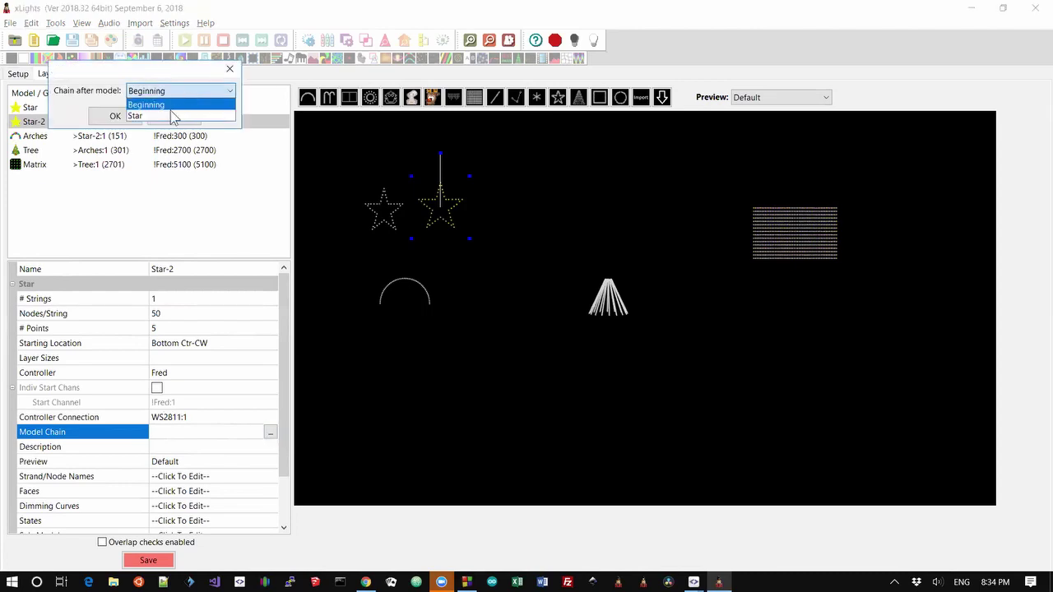
left_click(165, 116)
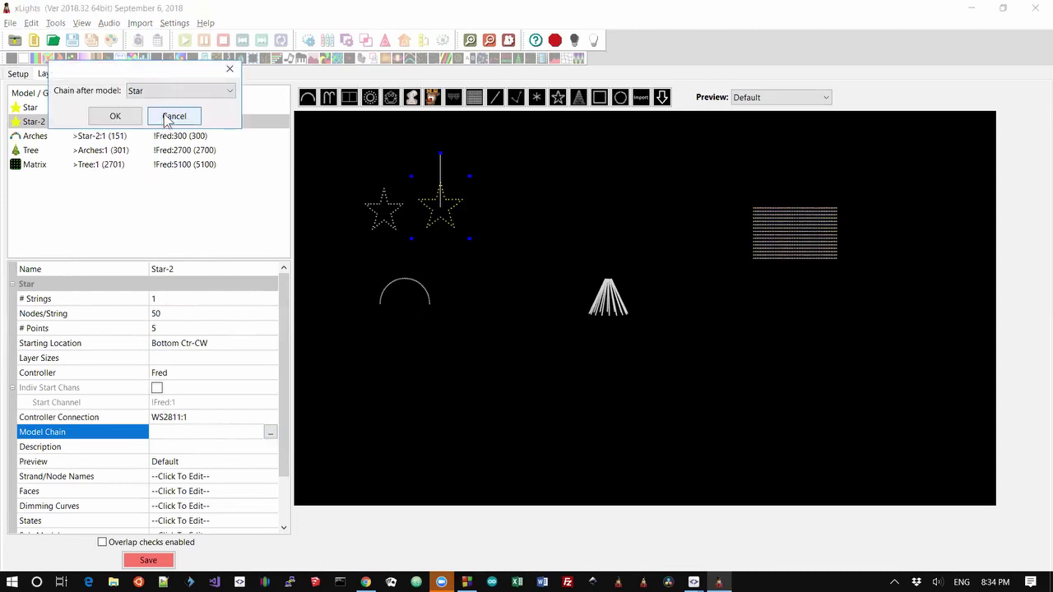
left_click(119, 116)
left_click_drag(439, 208, 434, 209)
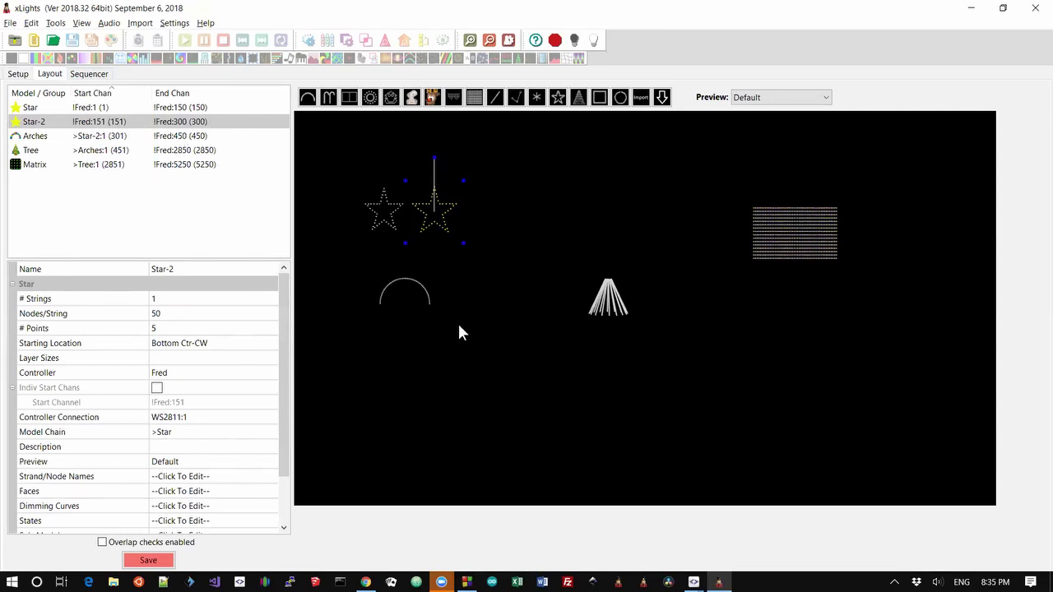
Move the Matrix left and set it to 4 strings, 200 nodes per string, 4 strands per string
left_click(786, 240)
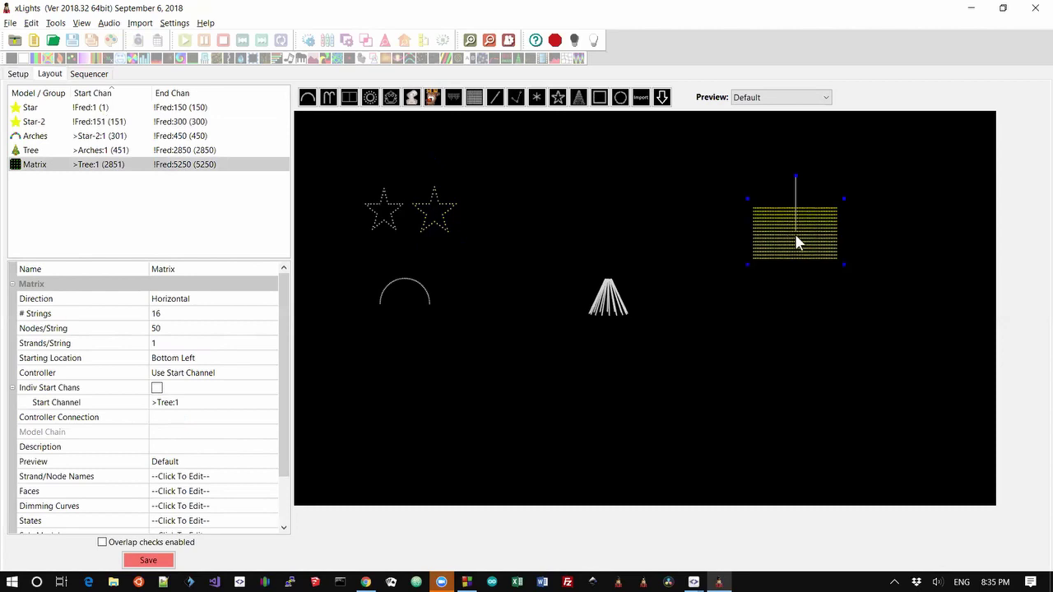
left_click_drag(795, 241, 647, 217)
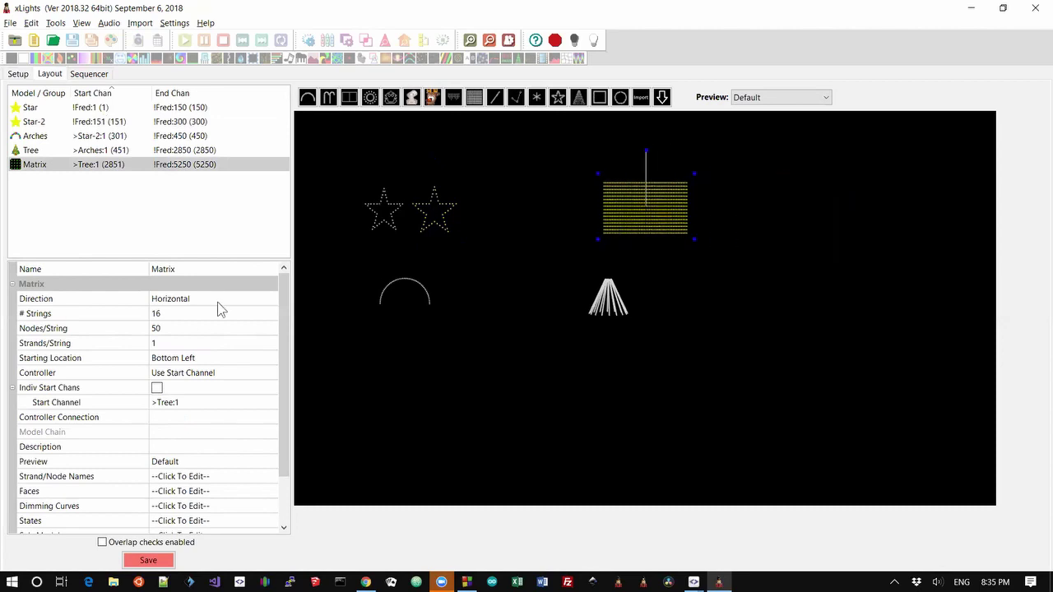
left_click(185, 314)
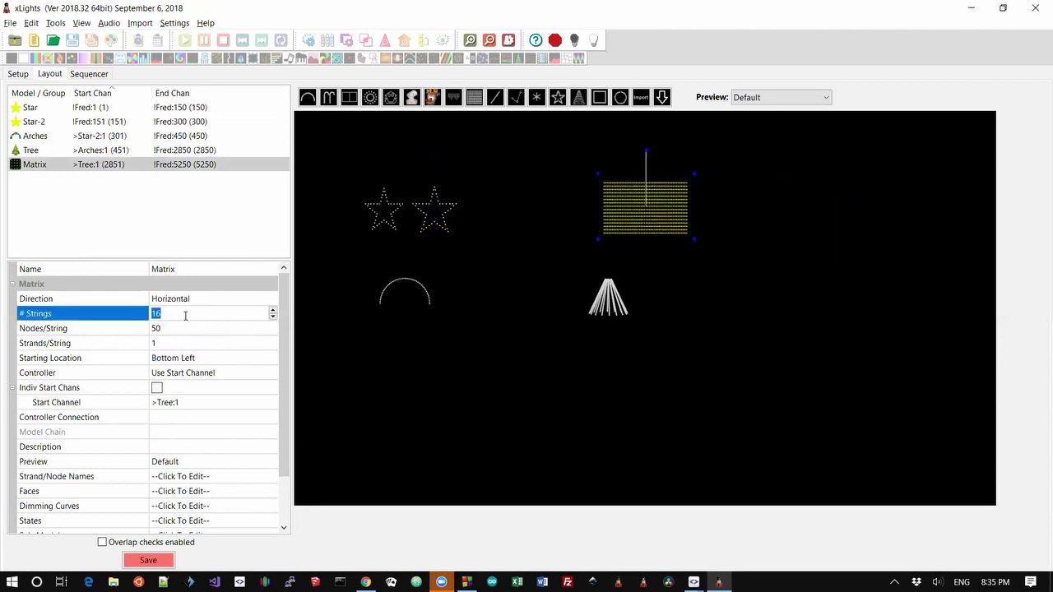
type("4")
key("Return")
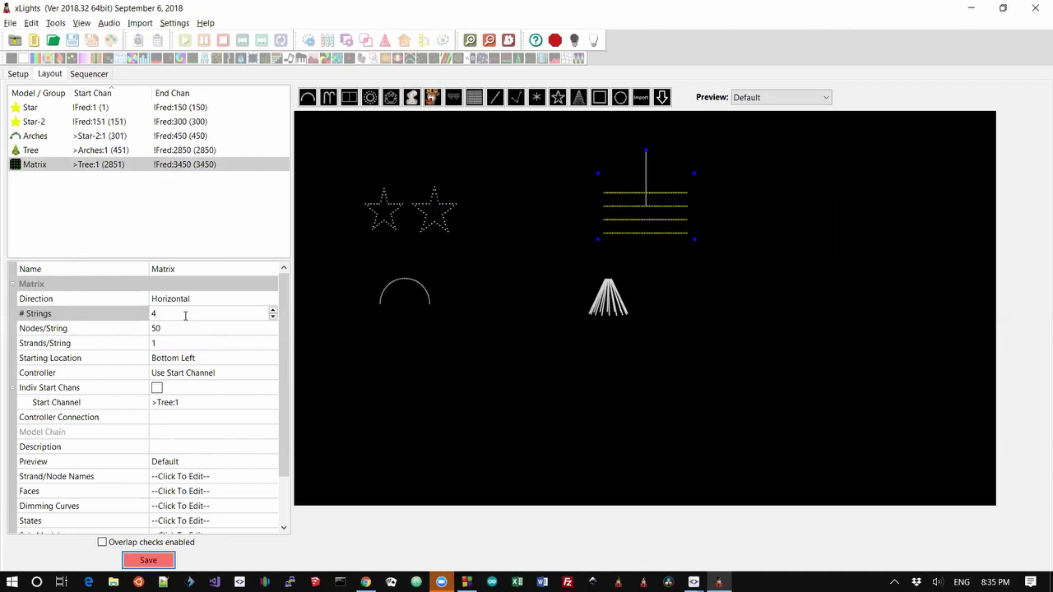
left_click(172, 329)
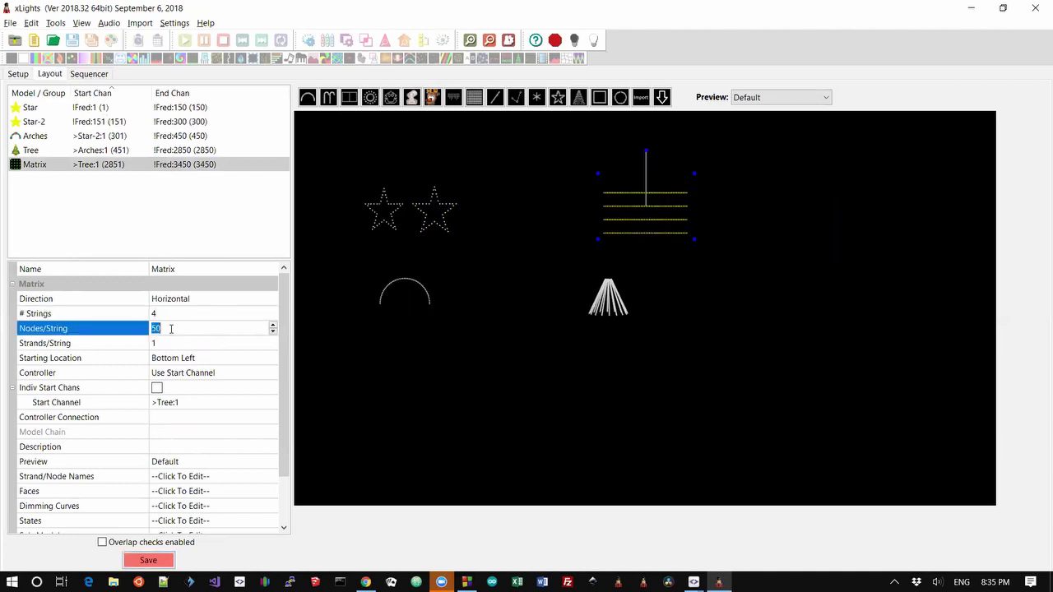
type("200")
key("Return")
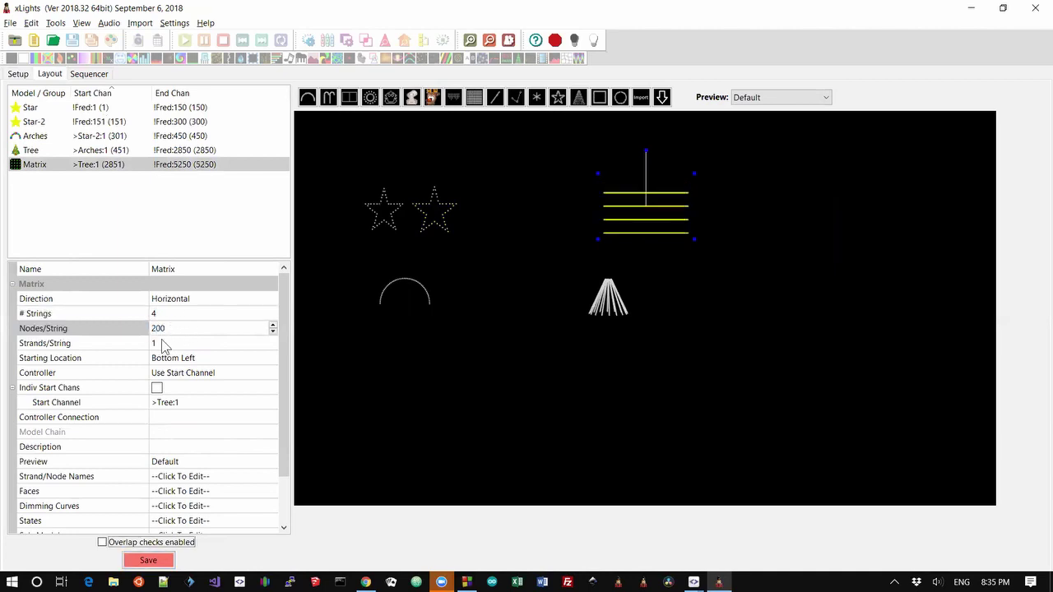
left_click(154, 344)
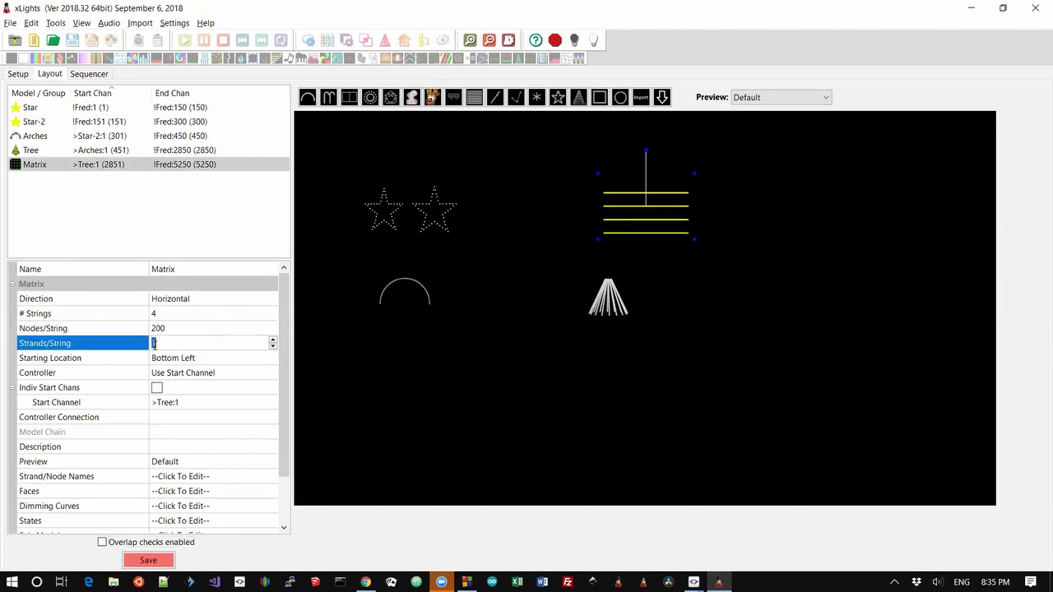
type("4")
key("Return")
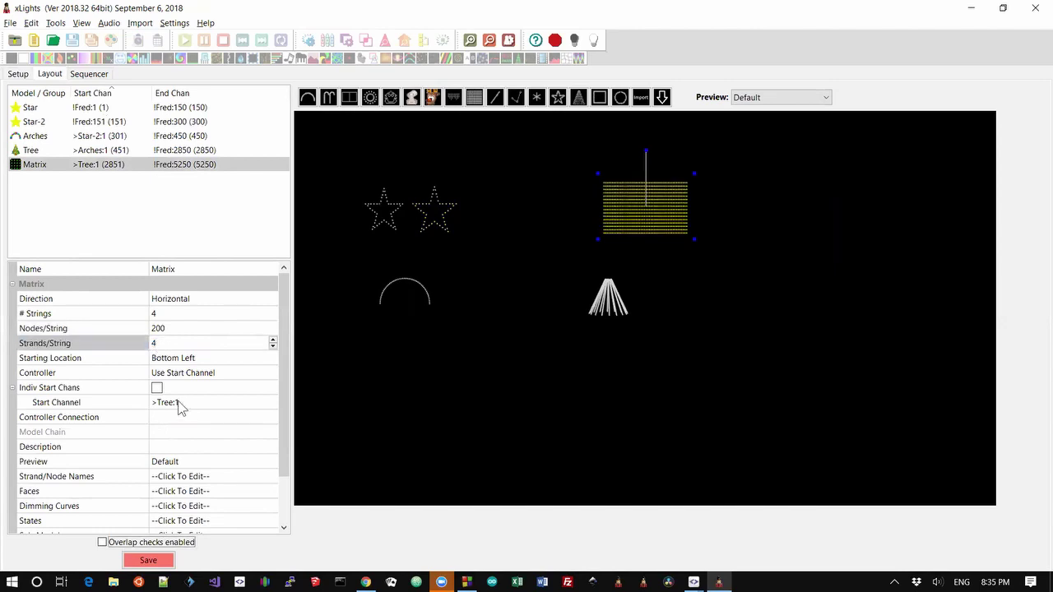
Connect the Matrix to Fred on WS2811:10, save the layout, and keep ascending start-channel order
left_click(198, 374)
left_click(202, 377)
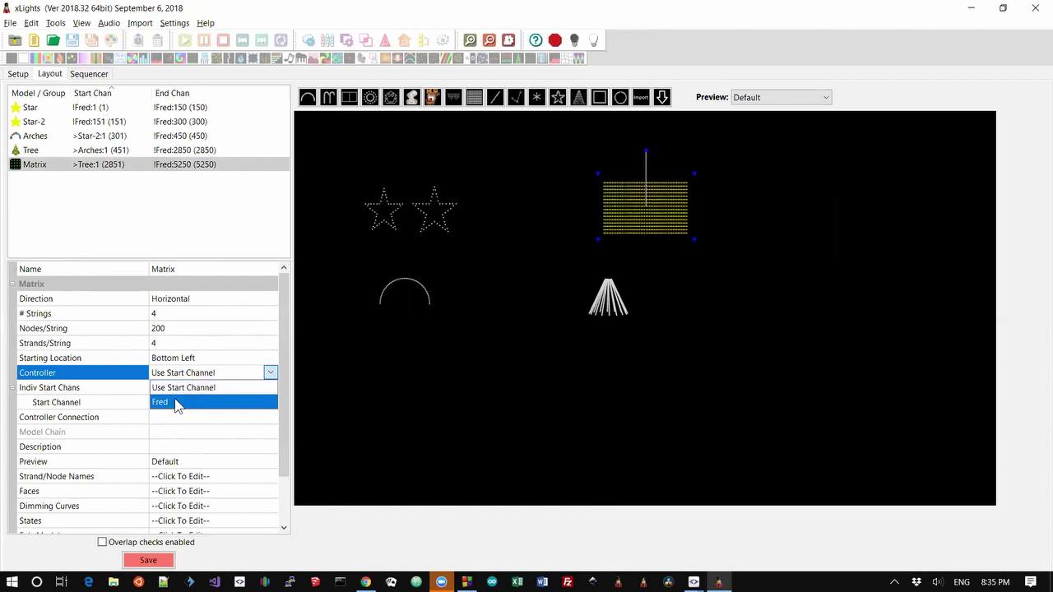
left_click(178, 402)
left_click(178, 417)
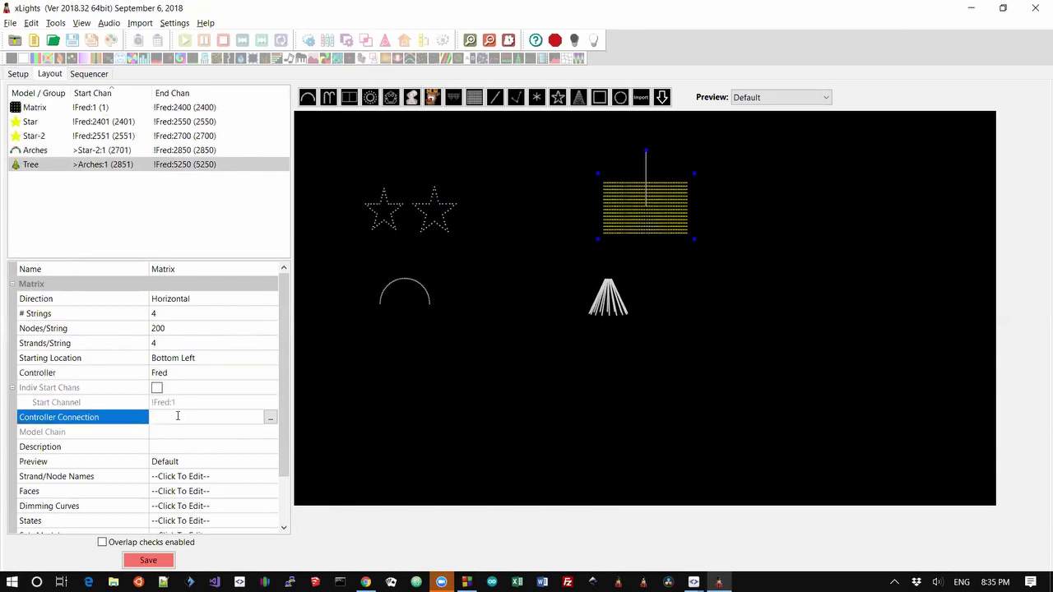
type("WS2811:10")
key("Return")
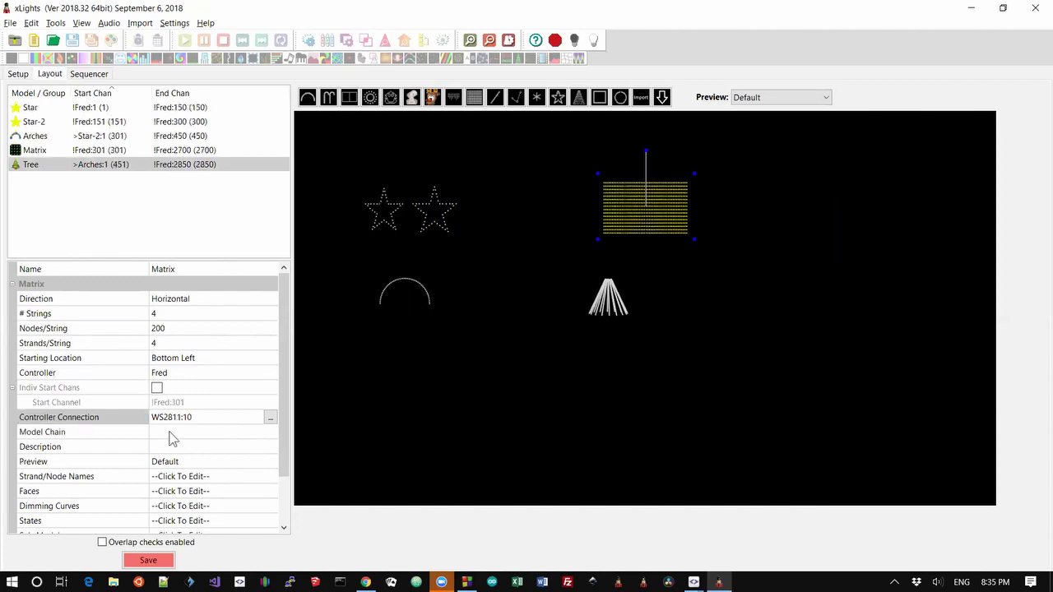
left_click(158, 561)
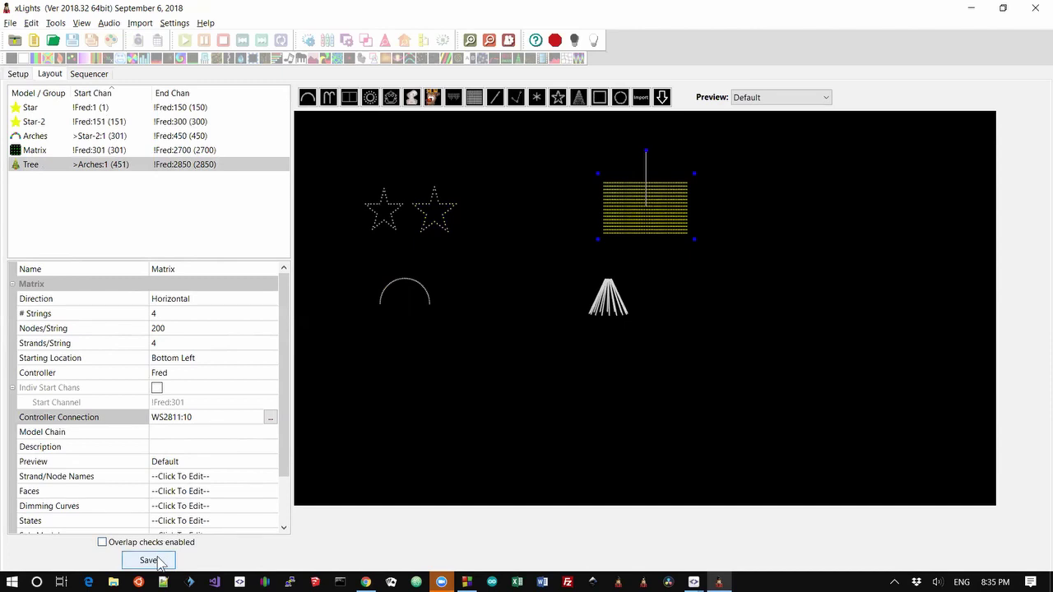
left_click(95, 96)
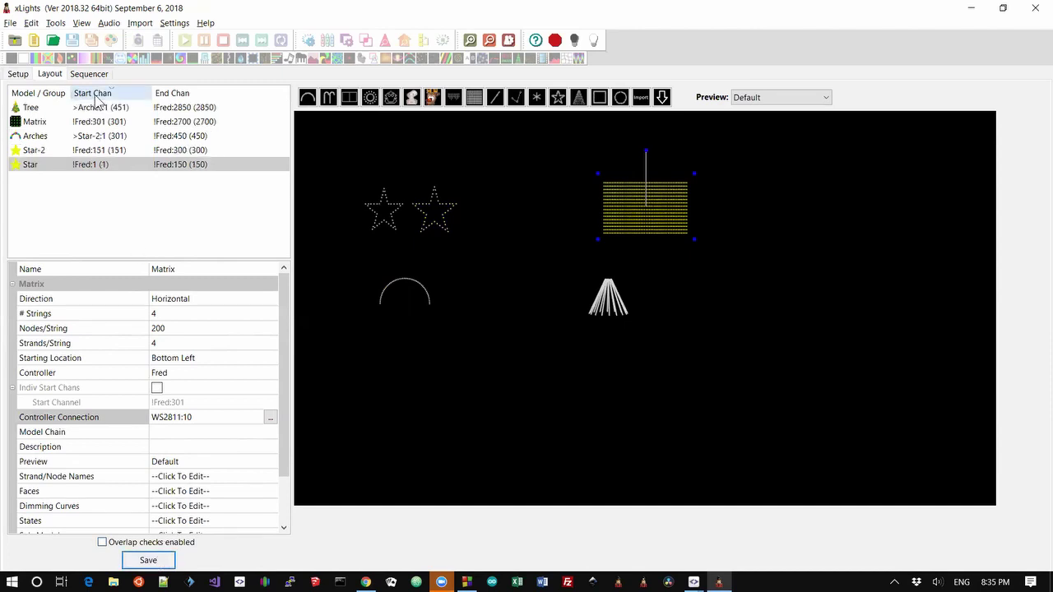
left_click(96, 95)
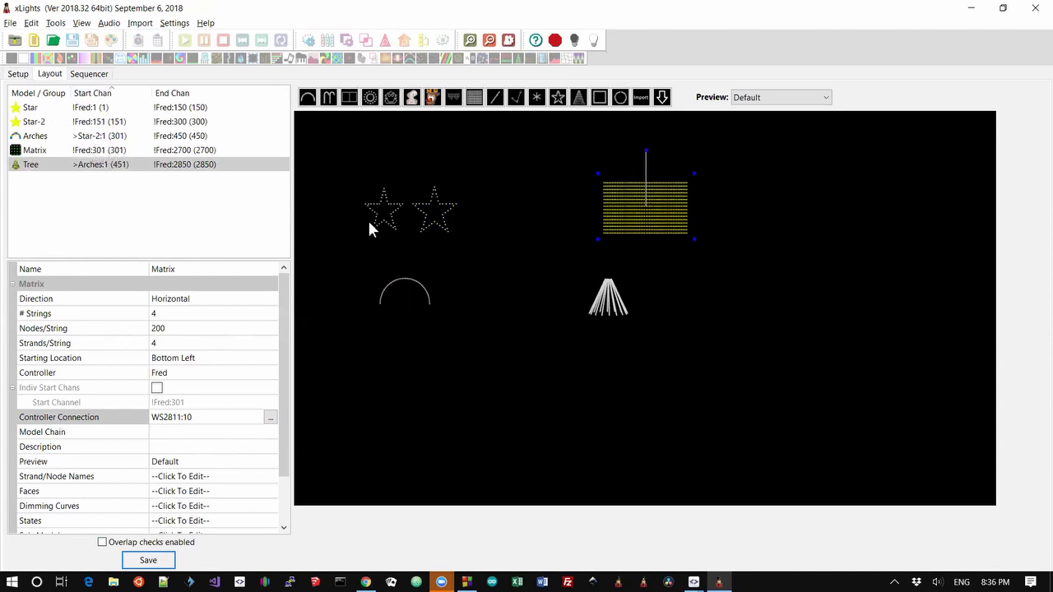
Connect the Arches to Fred on WS2811:4 and sort the models by ascending start channel
left_click(406, 290)
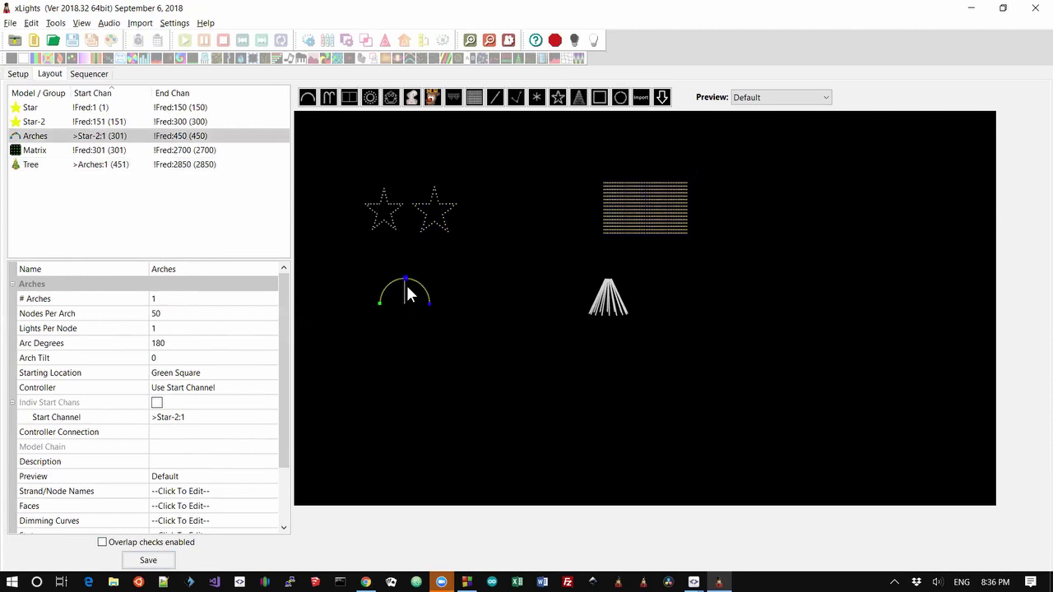
left_click(201, 388)
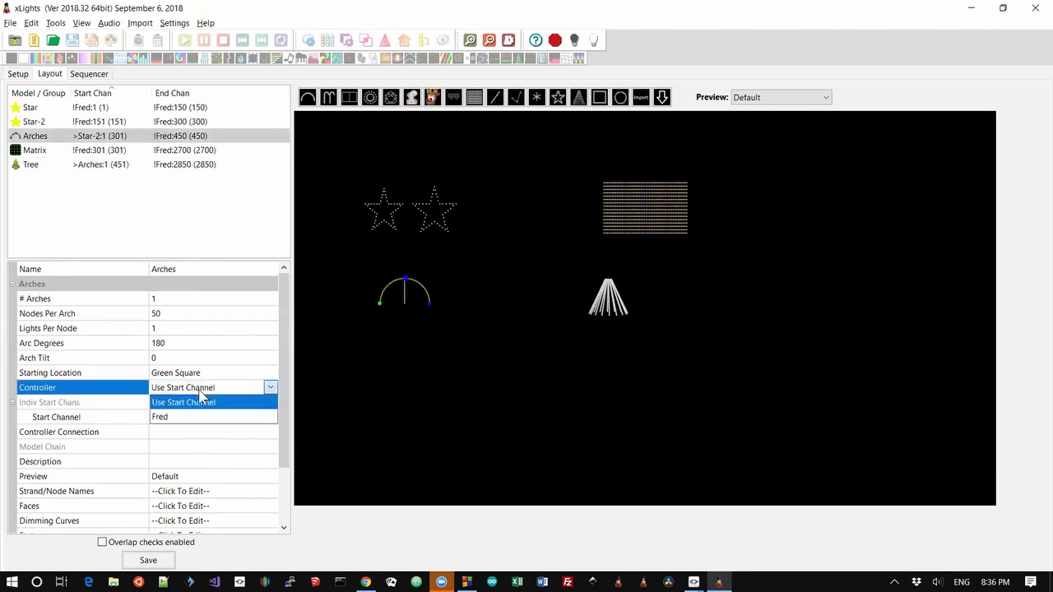
left_click(182, 417)
left_click(179, 432)
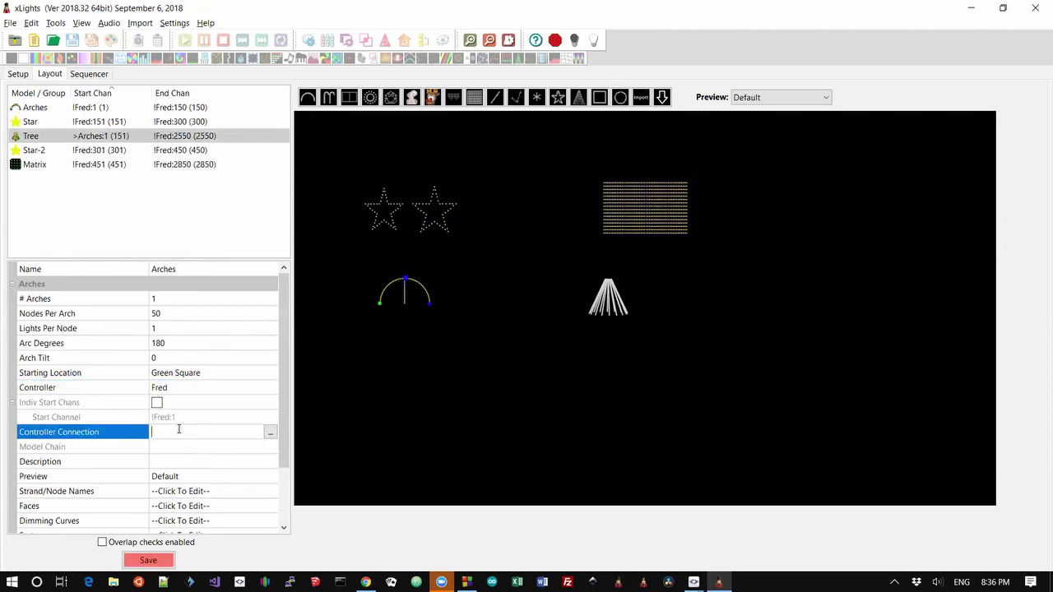
type("WS2811:4")
key("Return")
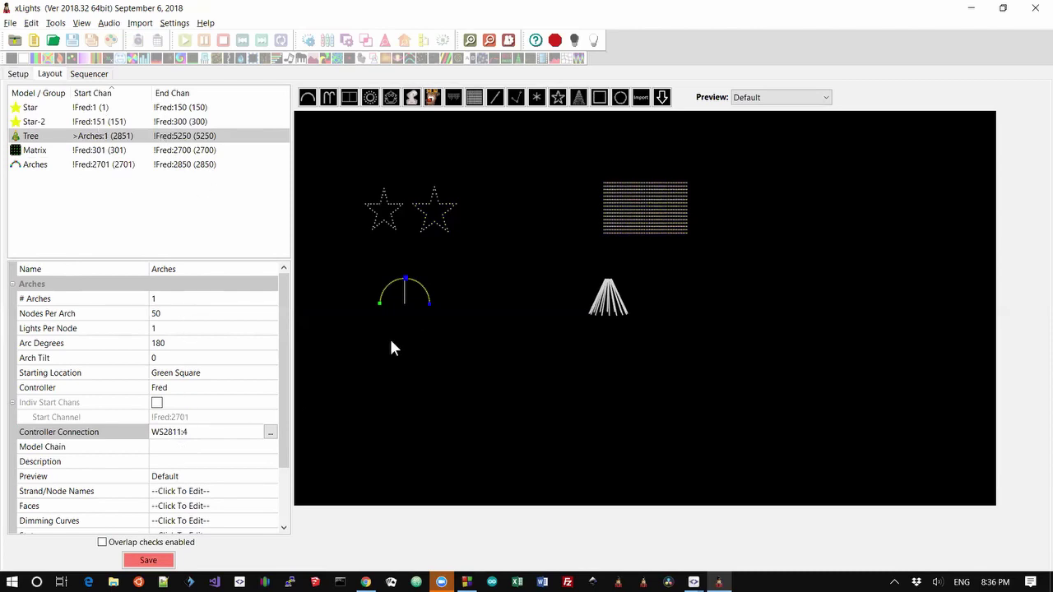
left_click(90, 94)
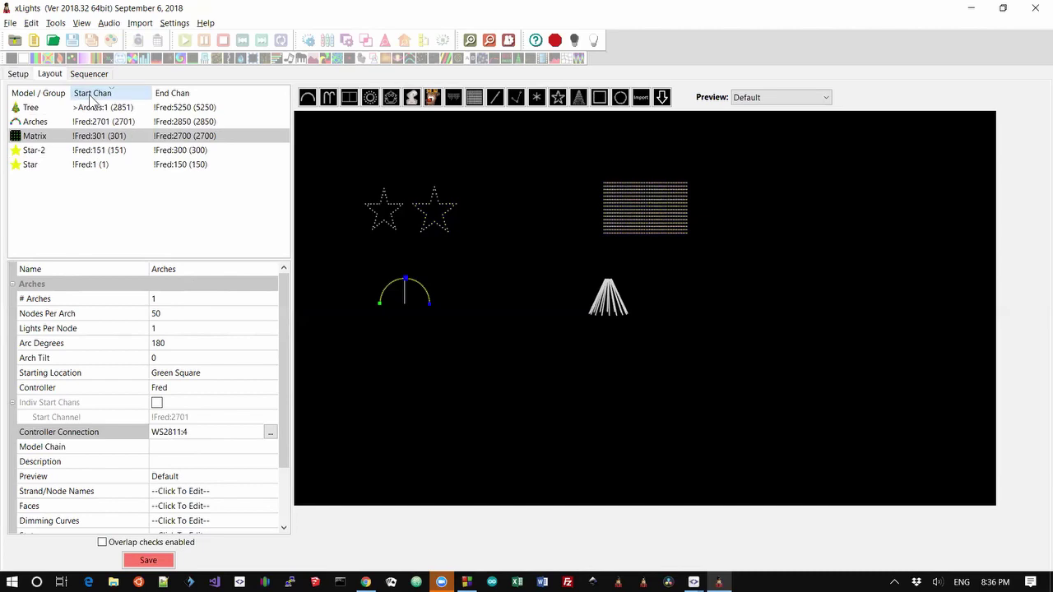
left_click(92, 95)
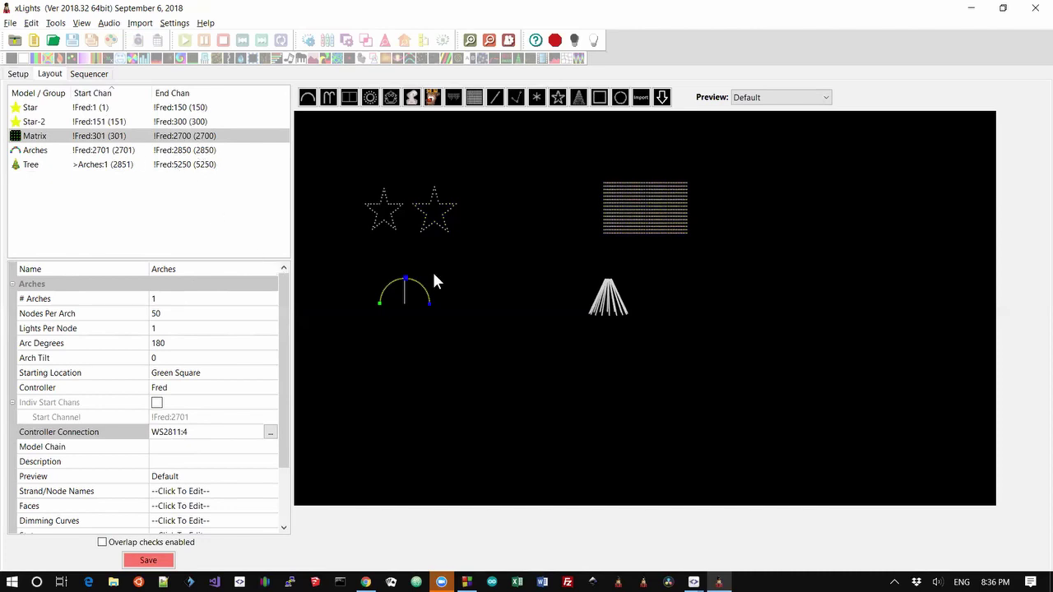
Set the Tree to 4 strings of 150 nodes with 3 strands per string
left_click(609, 306)
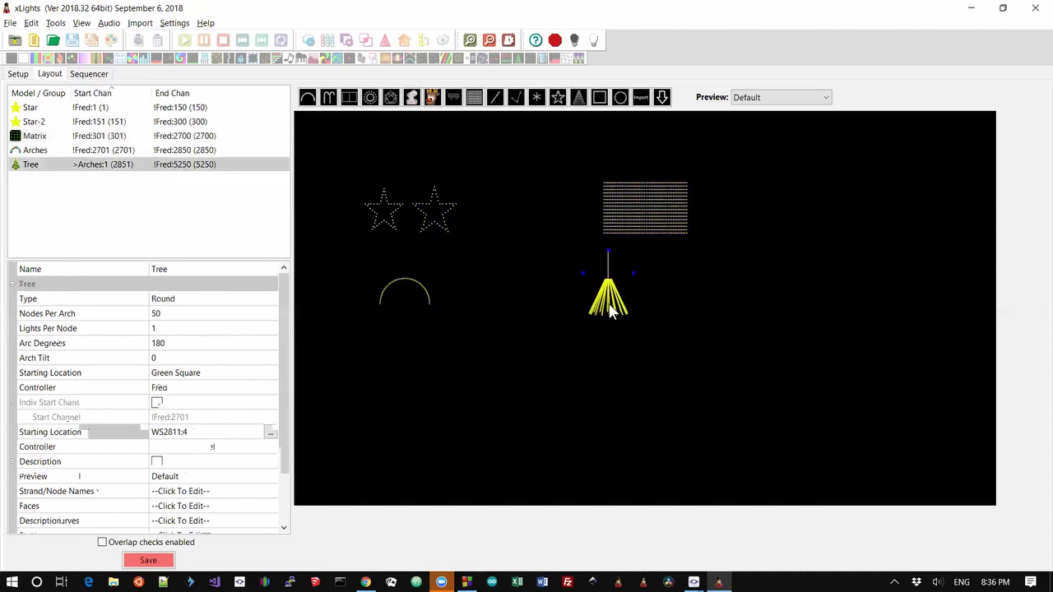
left_click(415, 286)
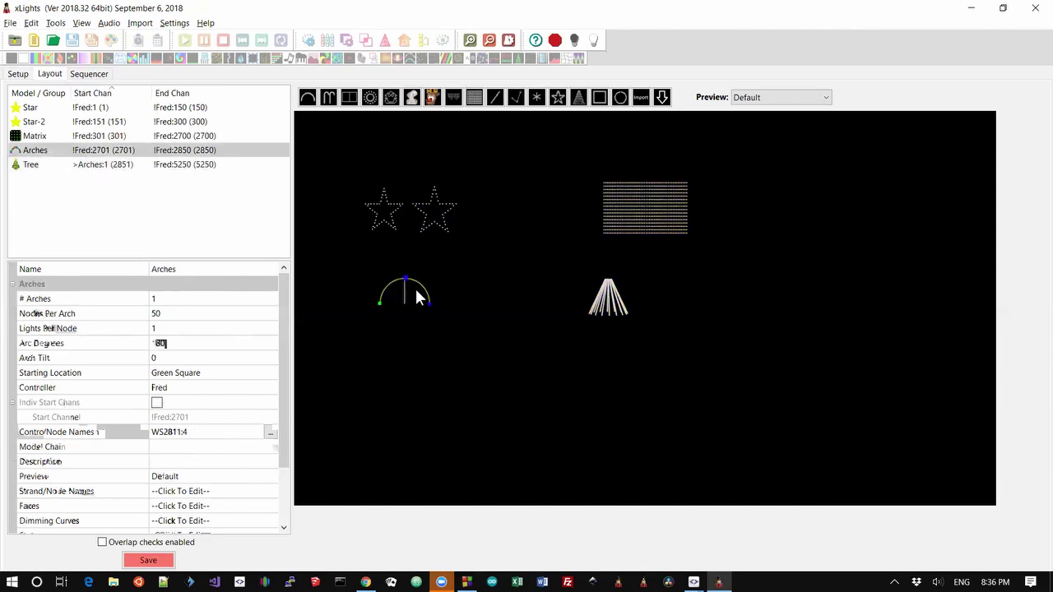
left_click(593, 309)
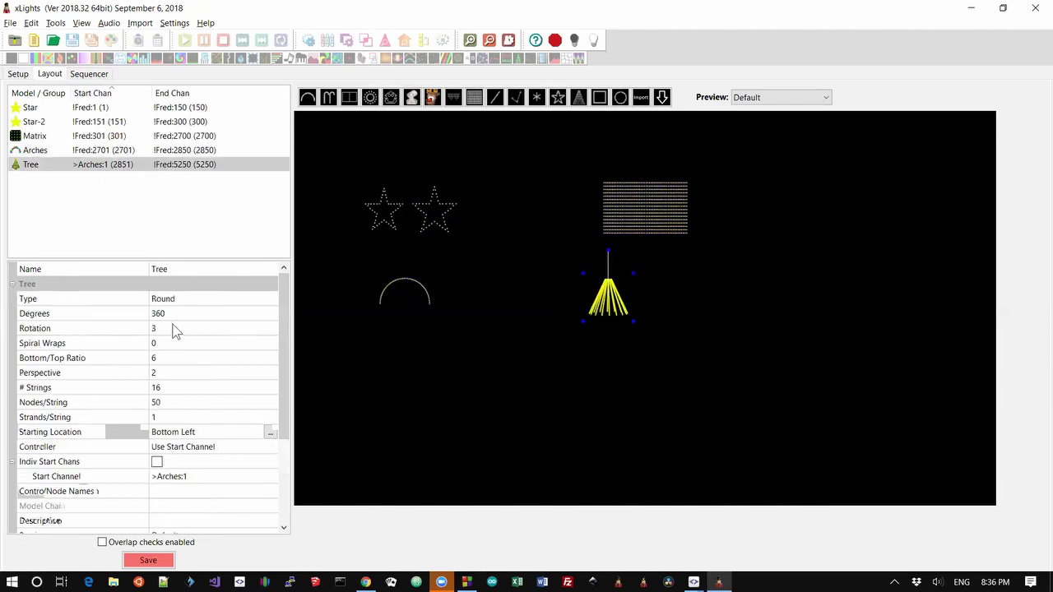
left_click(167, 388)
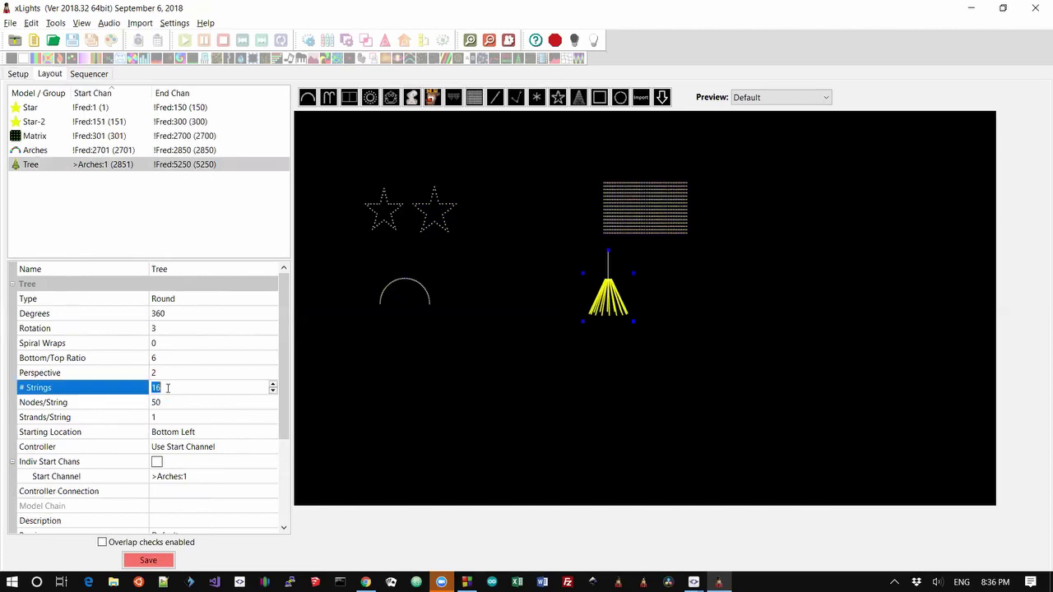
type("4")
left_click(178, 402)
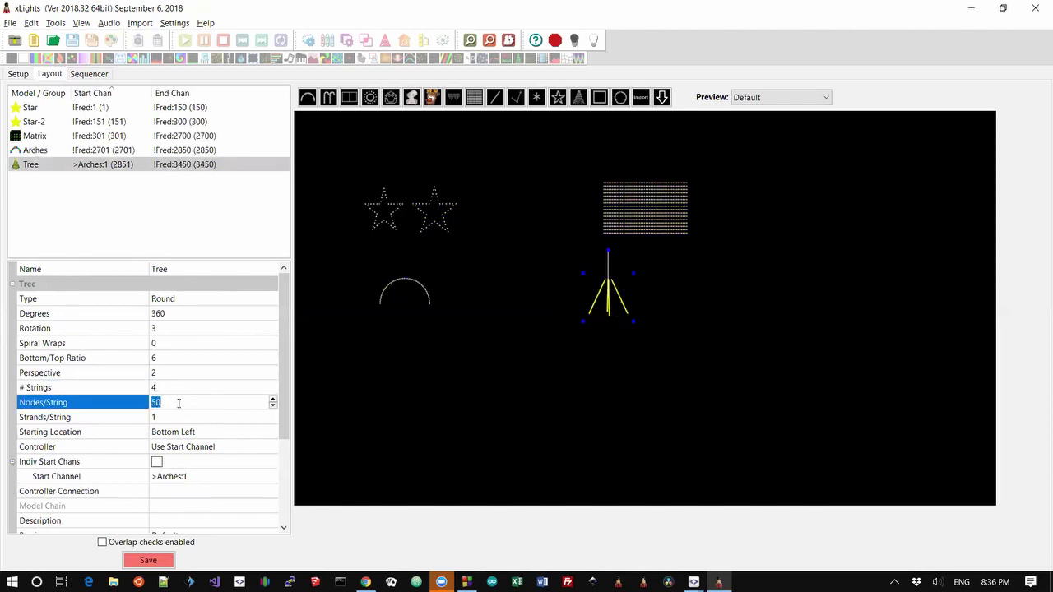
type("150")
key("Return")
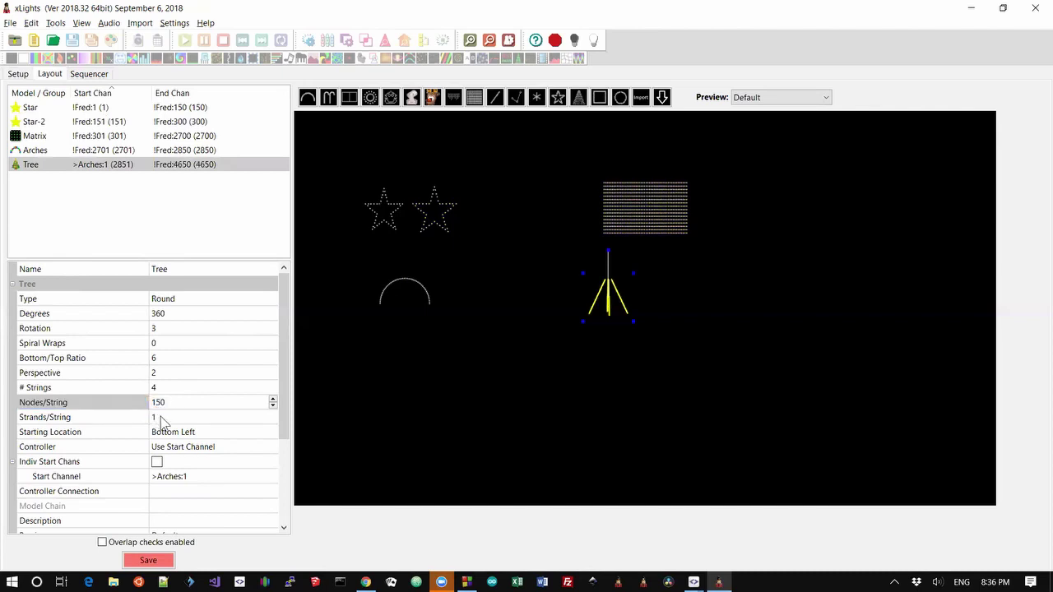
left_click(161, 417)
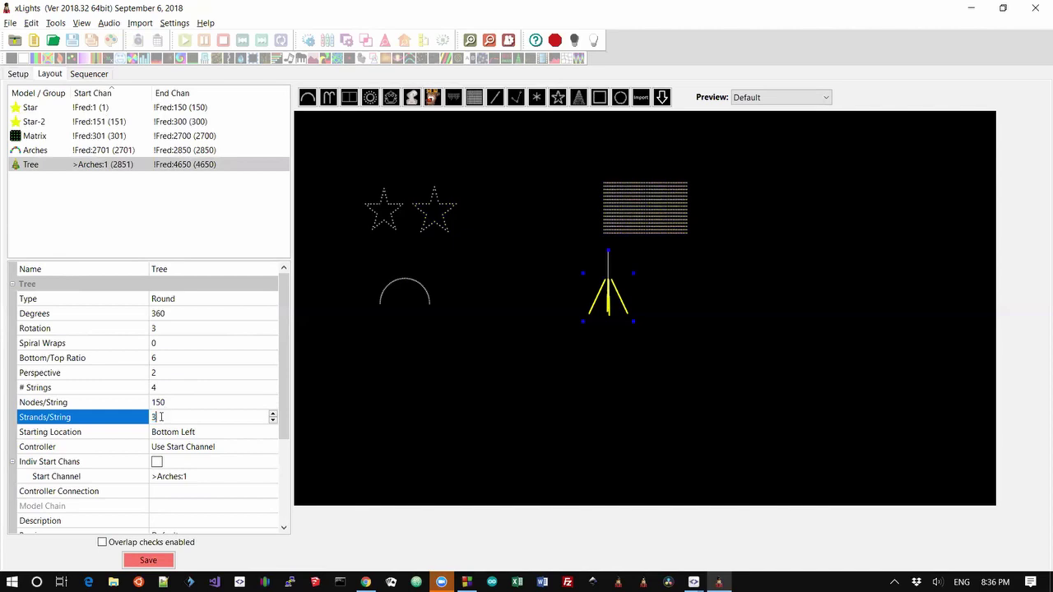
type("3")
key("Return")
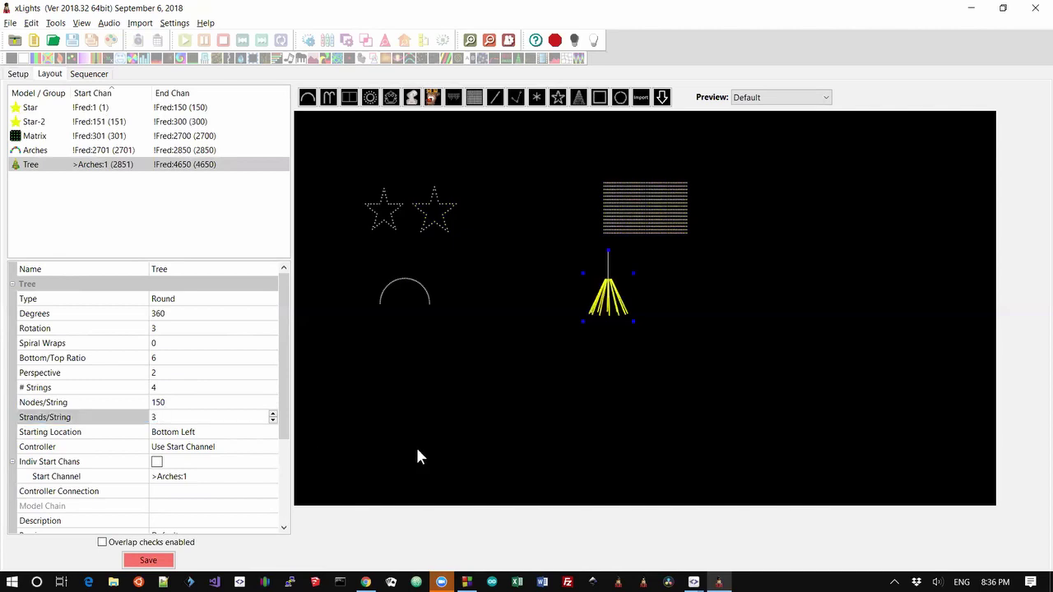
Connect the Tree to controller Fred on WS2811:5, starting at channel 2851
left_click(231, 448)
left_click(206, 476)
left_click(207, 491)
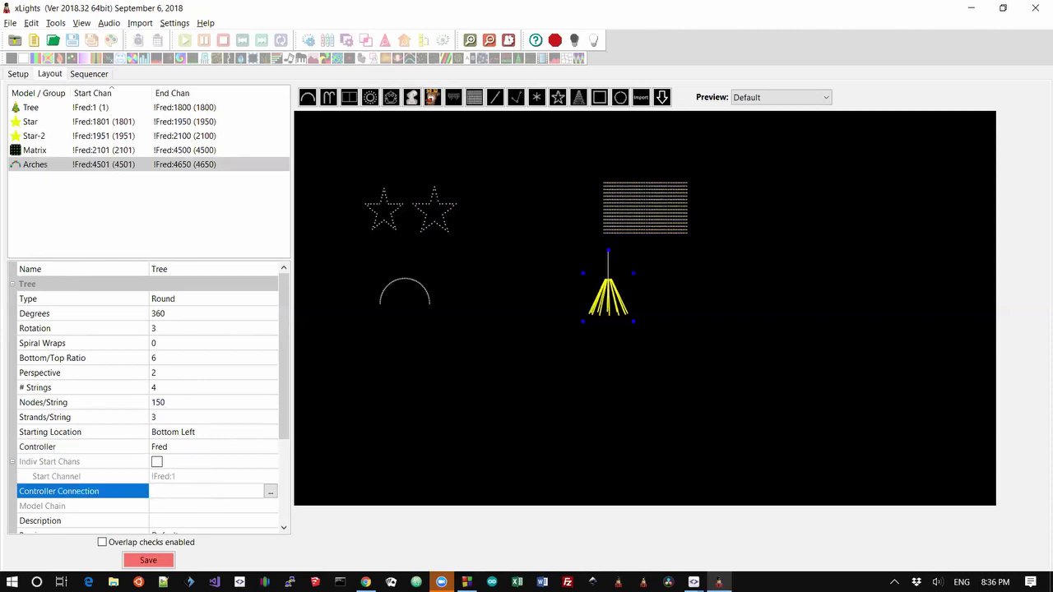
type("WS2811:5")
key("Return")
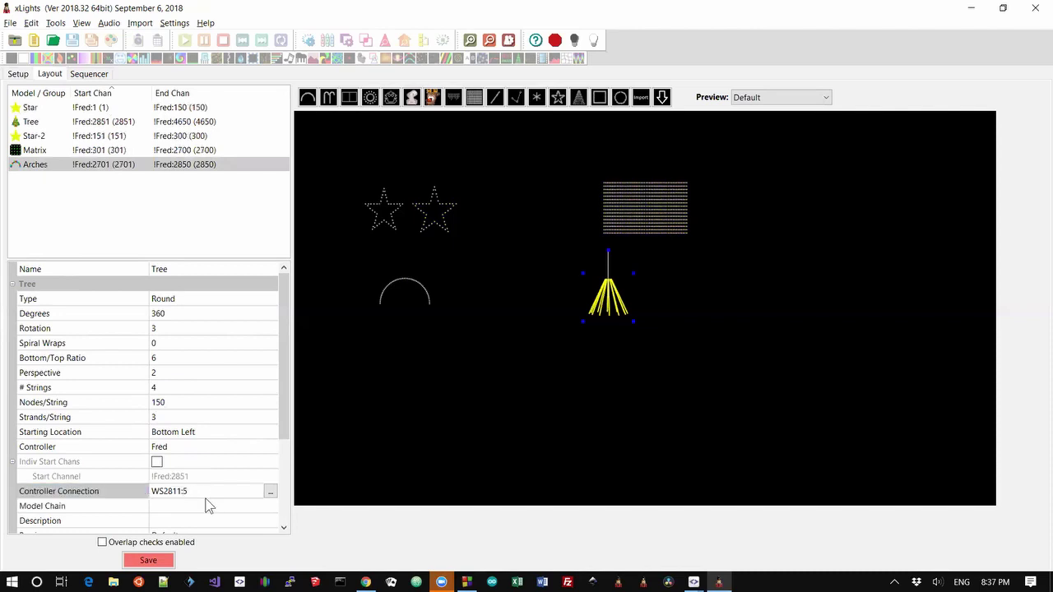
left_click(542, 380)
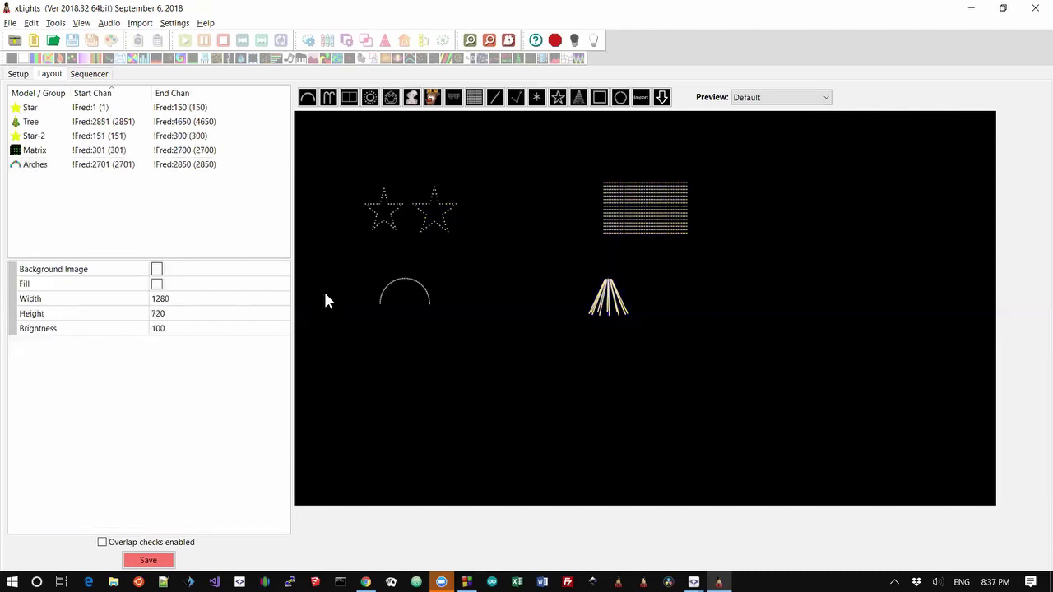
Sort the models by start channel ascending so the order is Star, Star-2, Matrix, Arches, Tree
left_click(94, 94)
left_click(95, 93)
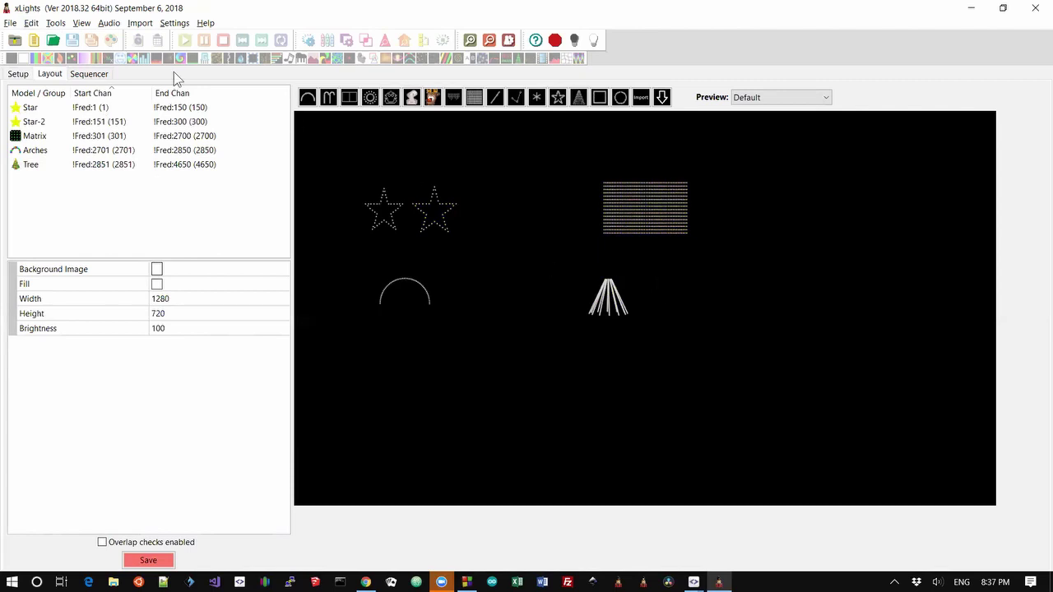
left_click(56, 23)
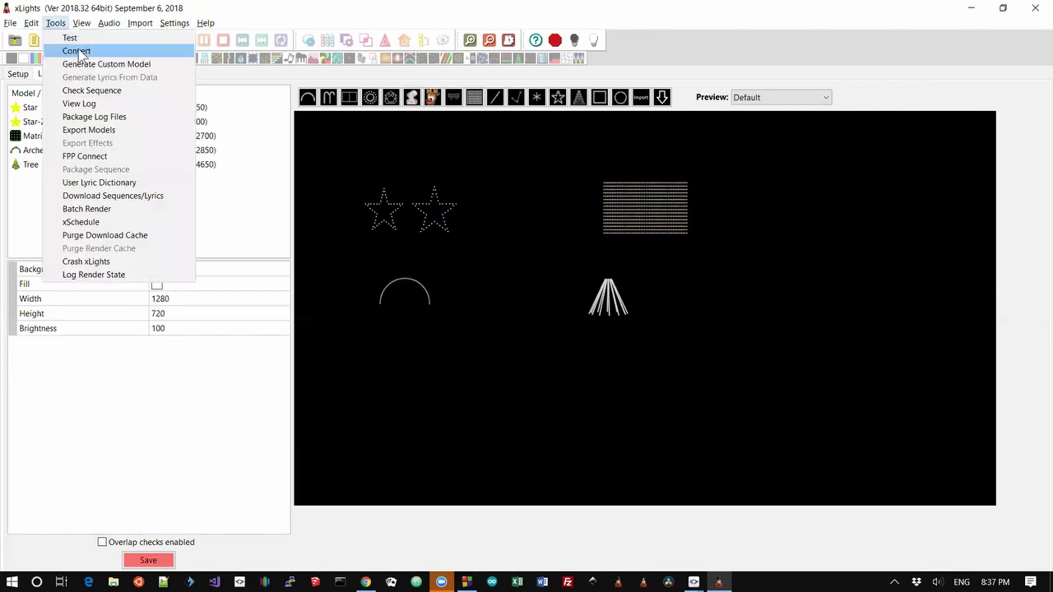
Run Check Sequence and read the report through to its end: 0 errors, 0 warnings
left_click(85, 94)
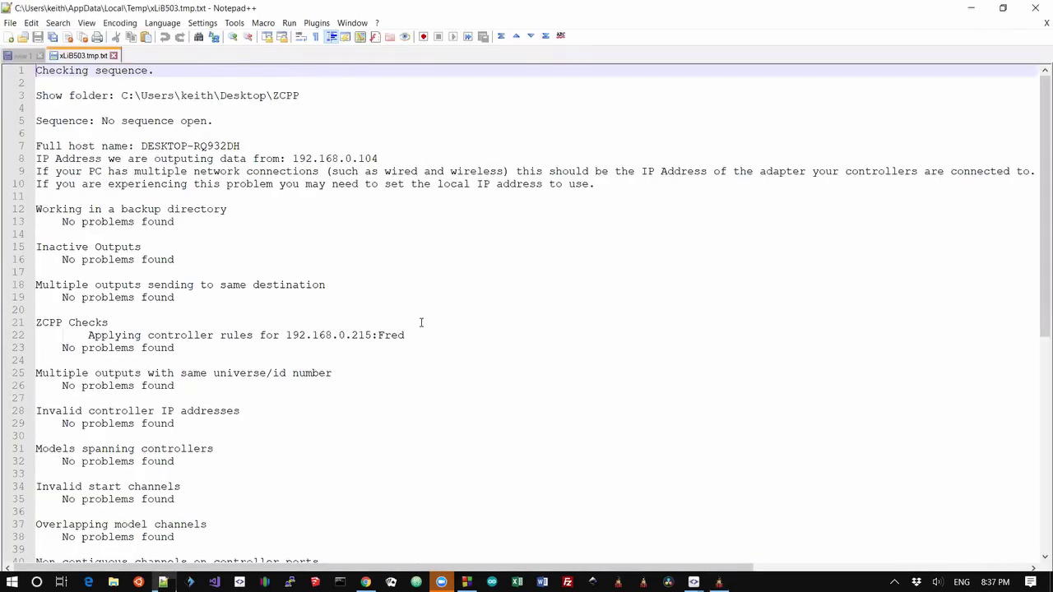
scroll(421, 323, "down", 1)
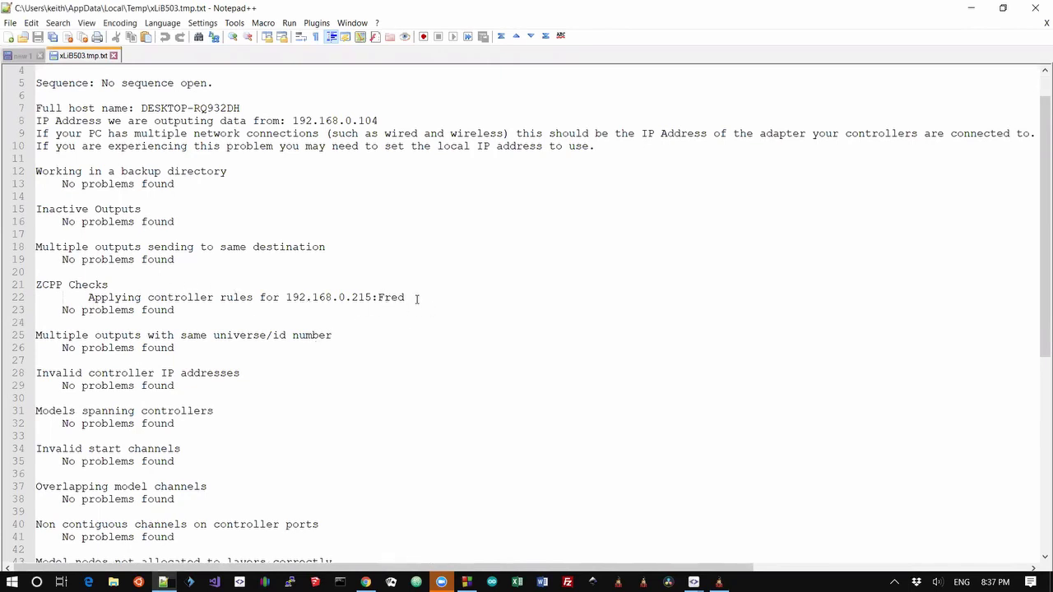
key("ctrl+Down")
key("ctrl+Down")
key("ctrl+Down")
key("ctrl+Down")
key("ctrl+Down")
key("ctrl+Down")
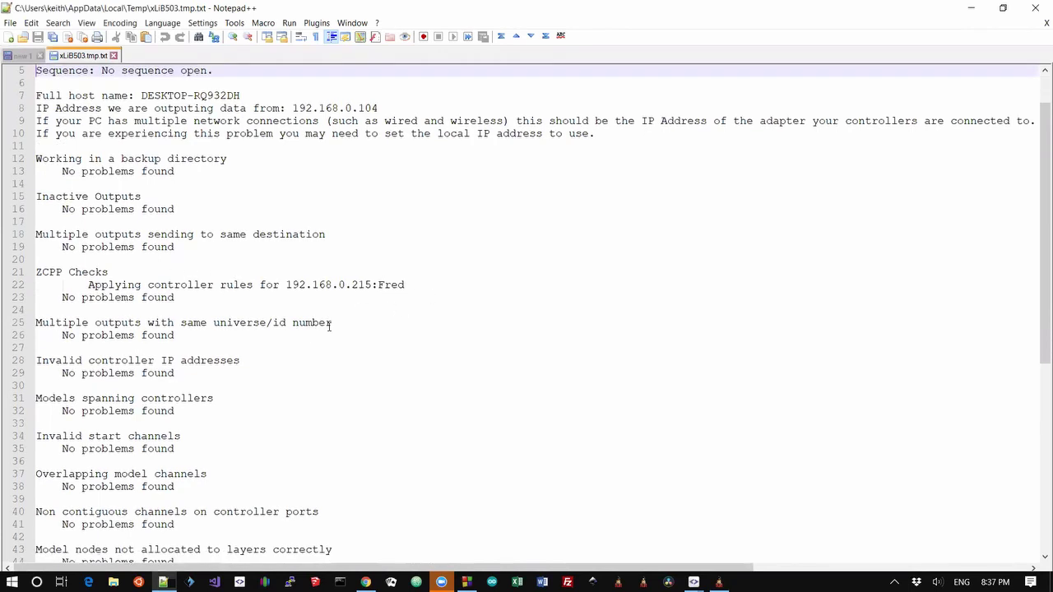
key("ctrl+End")
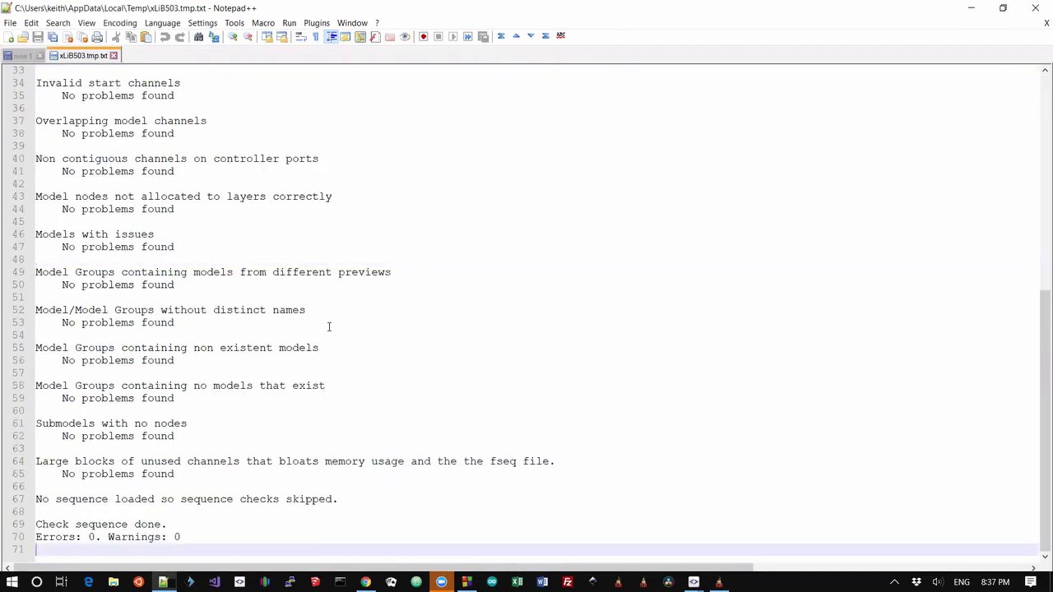
key("ctrl+Home")
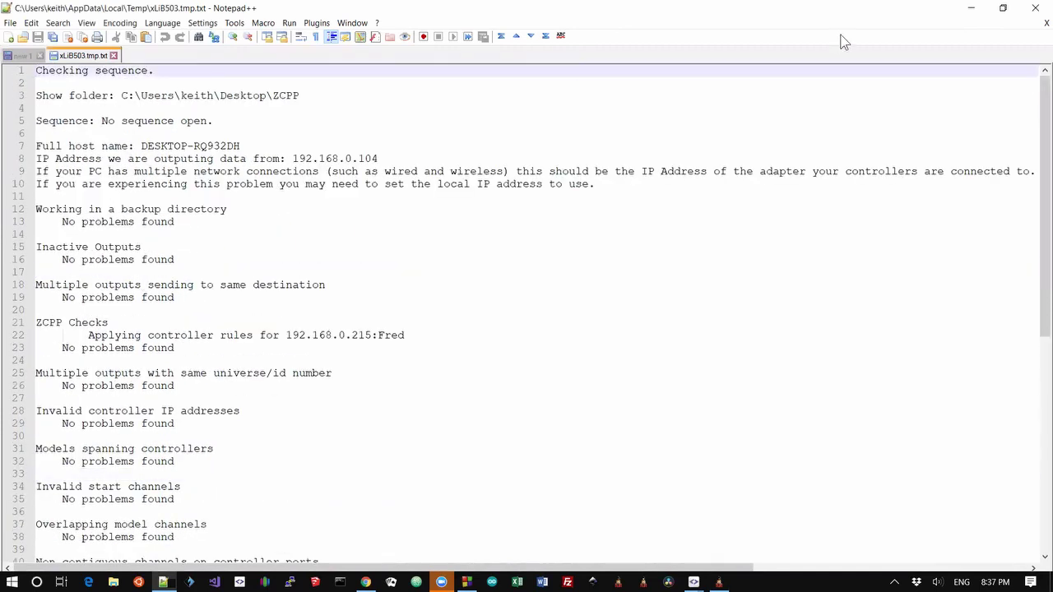
Back in xLights, draw a third star, Star-3, to the right of the two stars
left_click(971, 7)
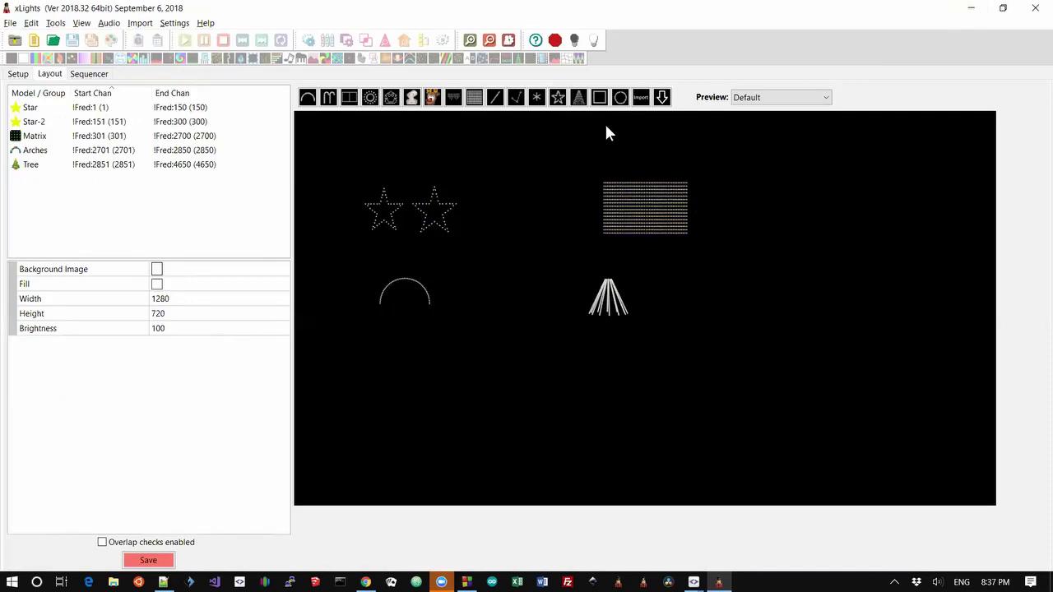
left_click(557, 101)
left_click_drag(502, 215, 524, 187)
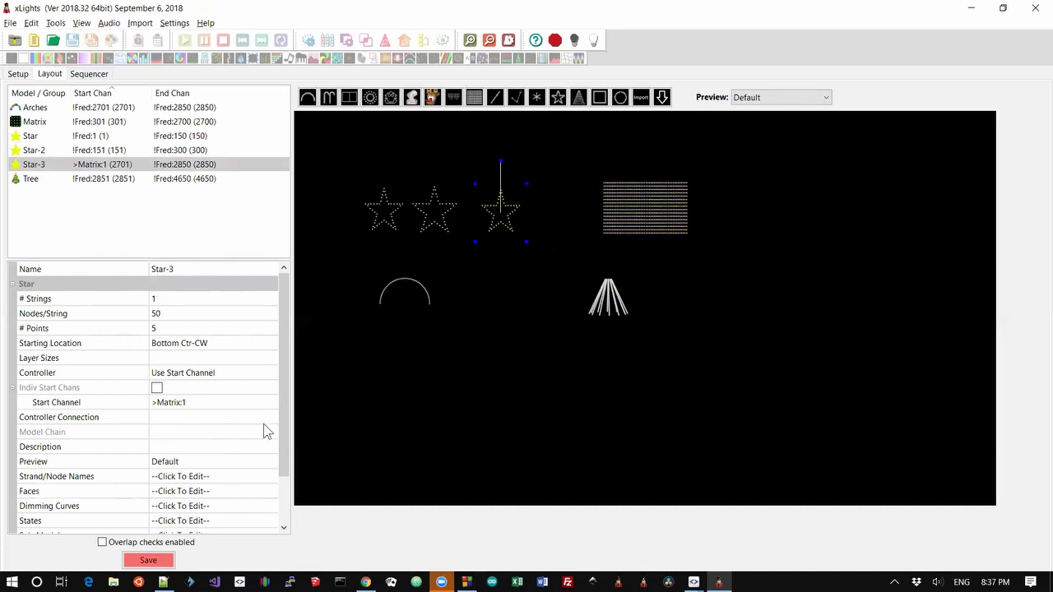
Assign Star-3 to controller Fred
left_click(205, 376)
left_click(206, 378)
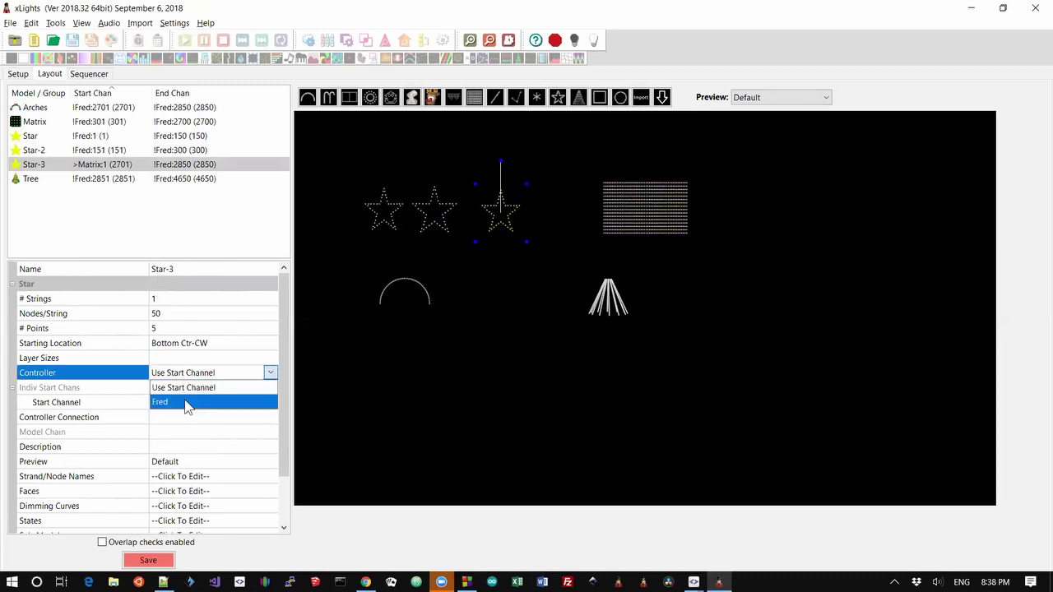
left_click(186, 404)
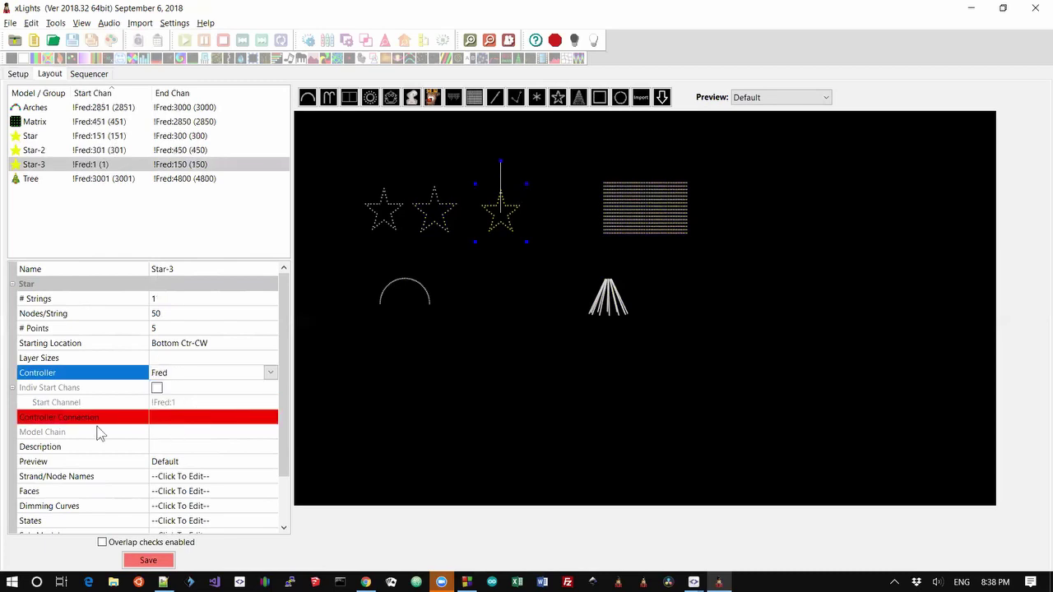
left_click(56, 23)
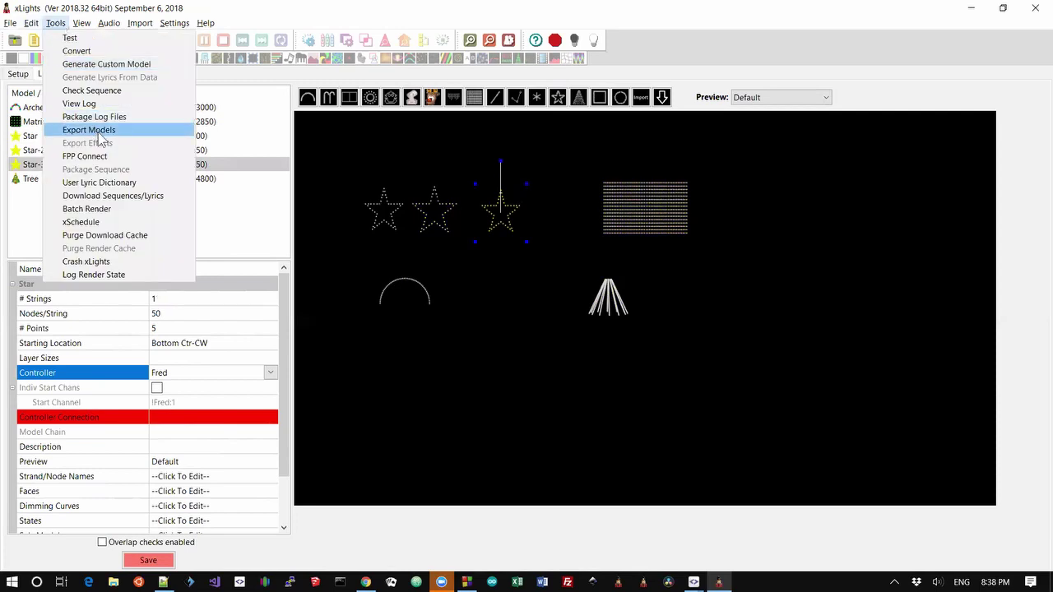
Rerun the sequence check and find the error that Star-3 has no controller connection
left_click(107, 91)
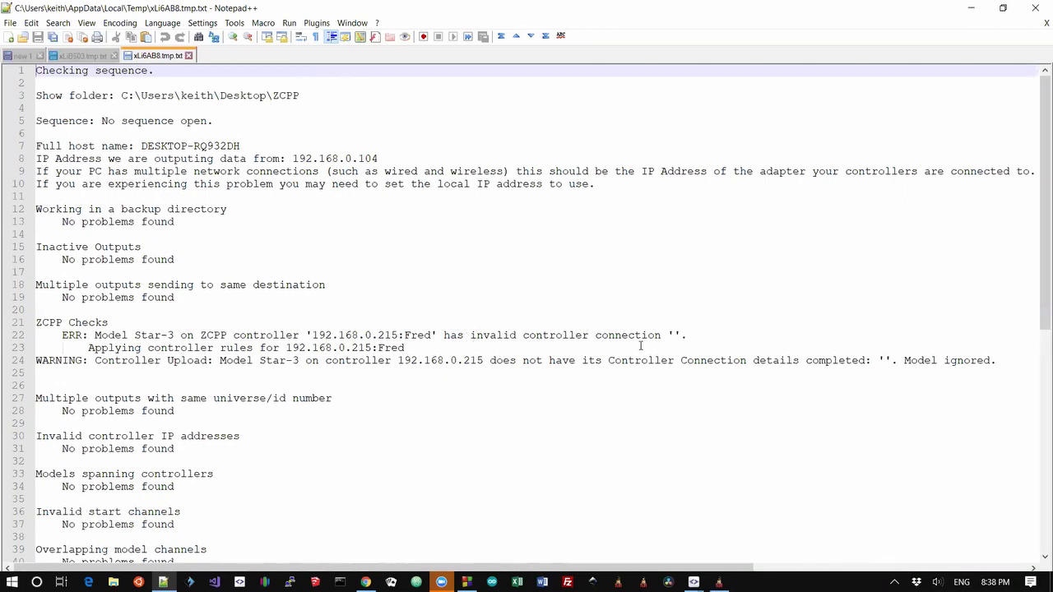
scroll(617, 435, "down", 5)
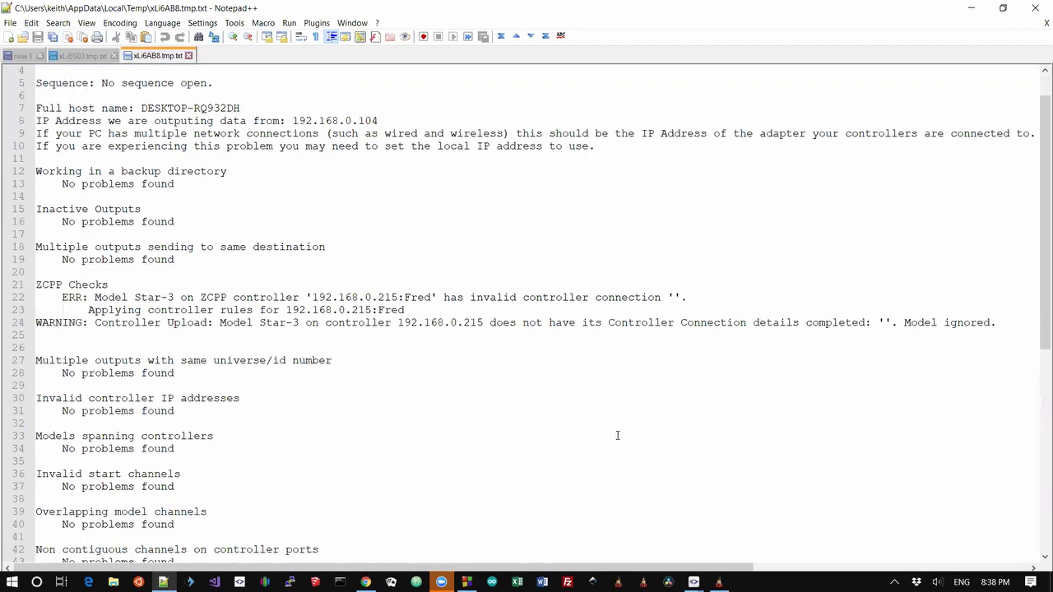
scroll(618, 435, "up", 5)
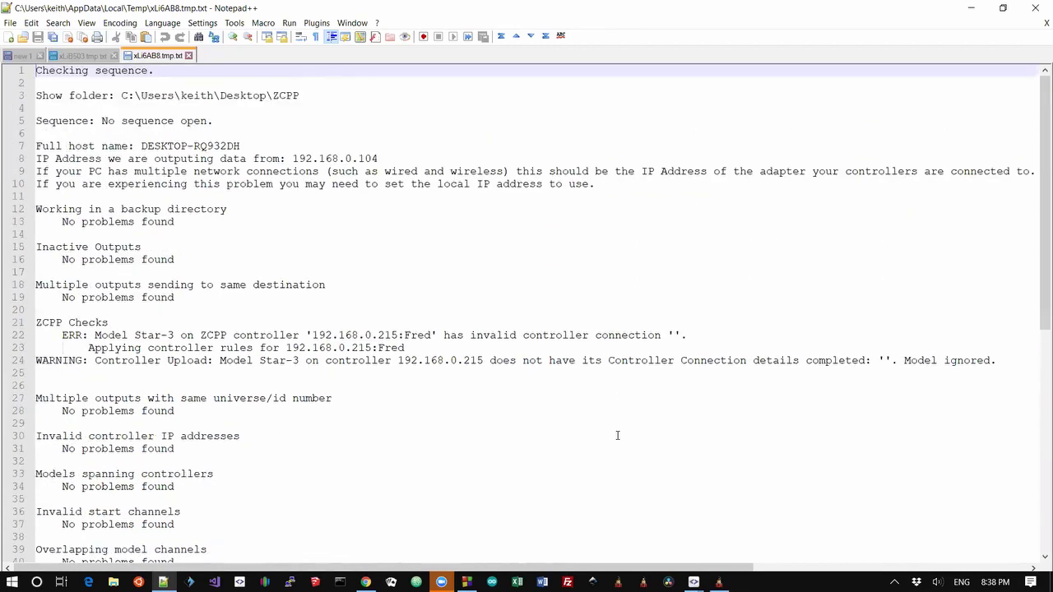
scroll(617, 436, "down", 11)
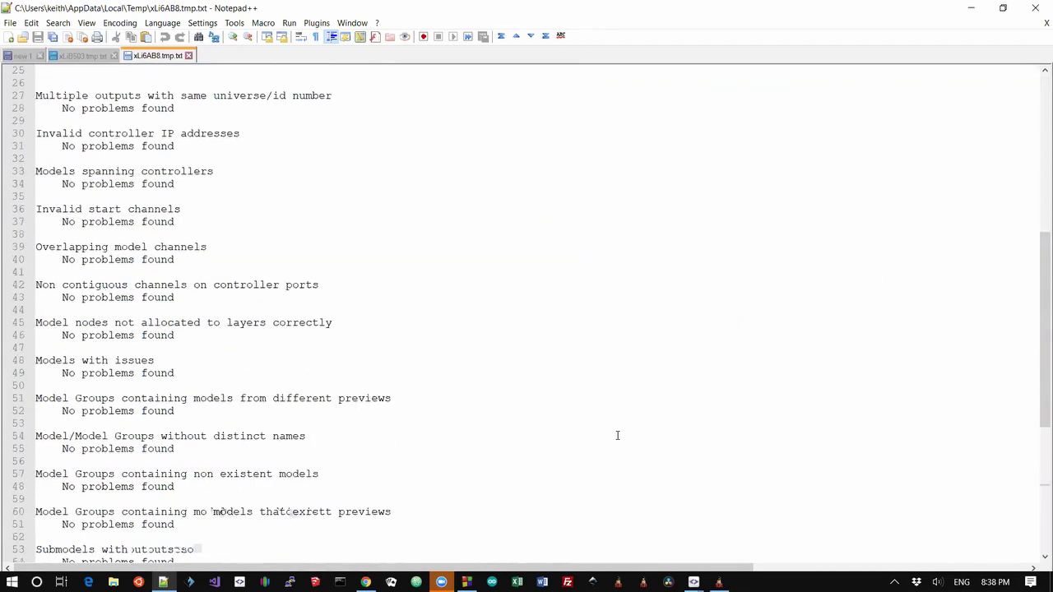
scroll(618, 436, "up", 12)
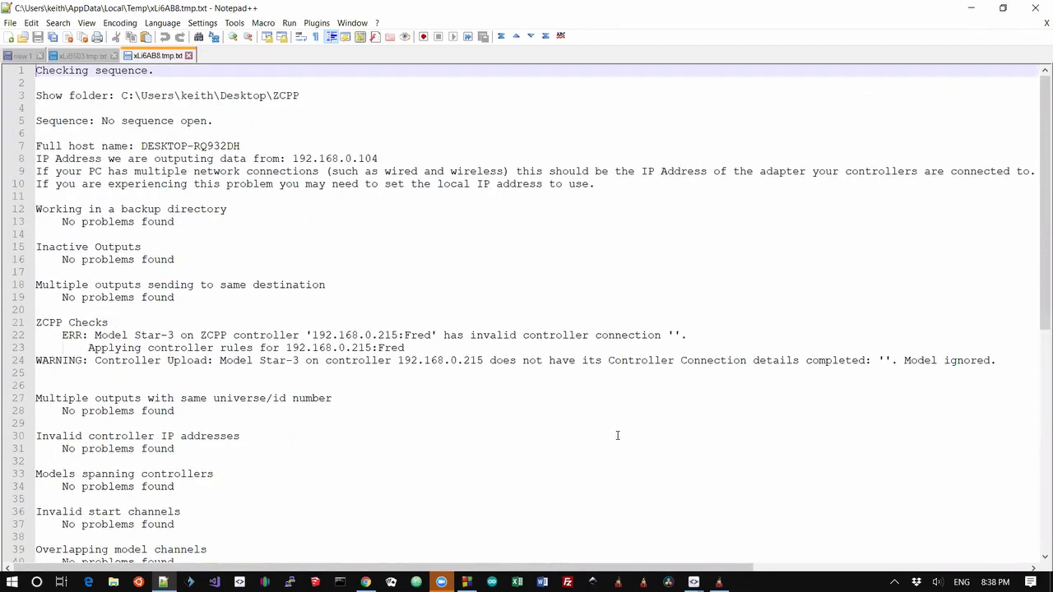
key("alt+Tab")
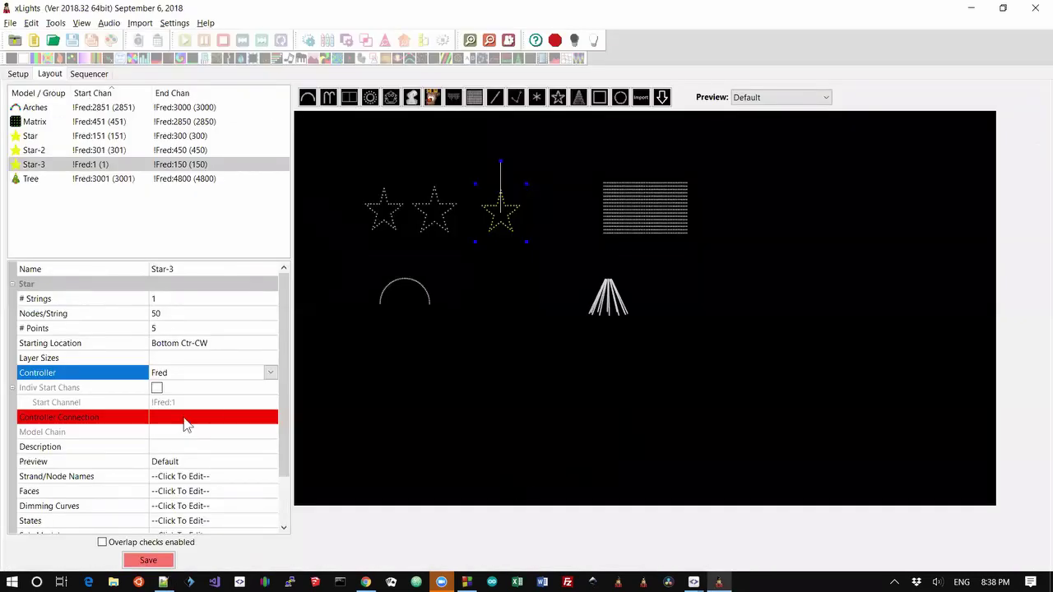
Set Star-3's controller connection to WS2811:1 and rerun the sequence check
left_click(153, 417)
type("WS2811:1")
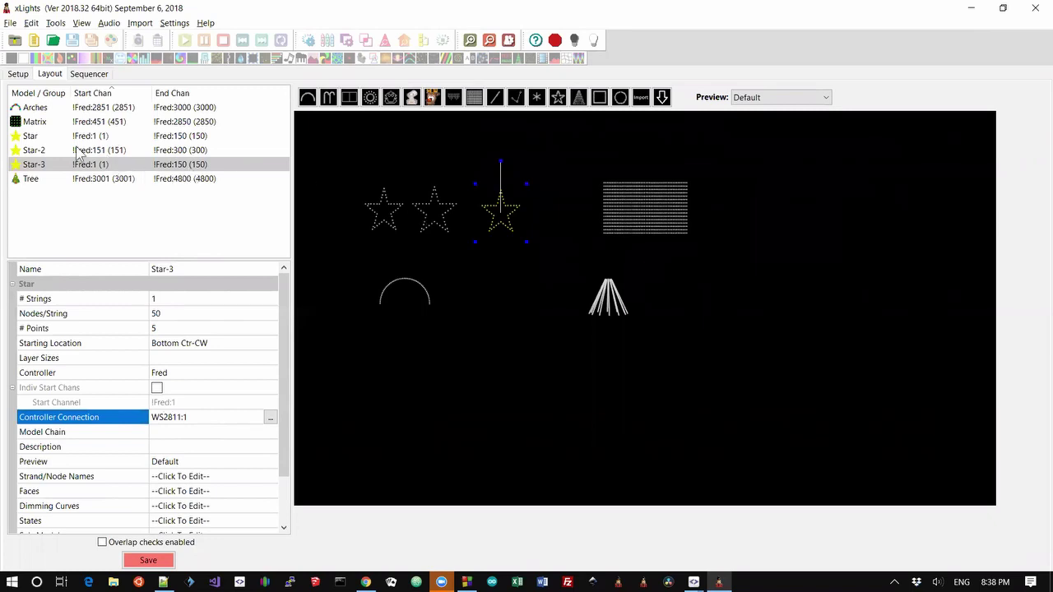
left_click(55, 23)
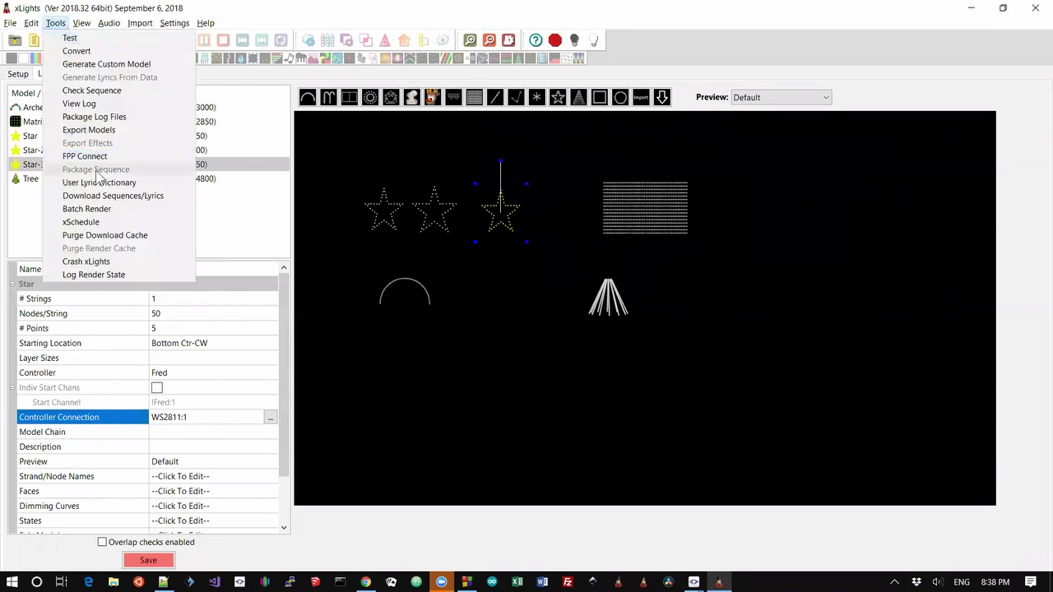
left_click(82, 104)
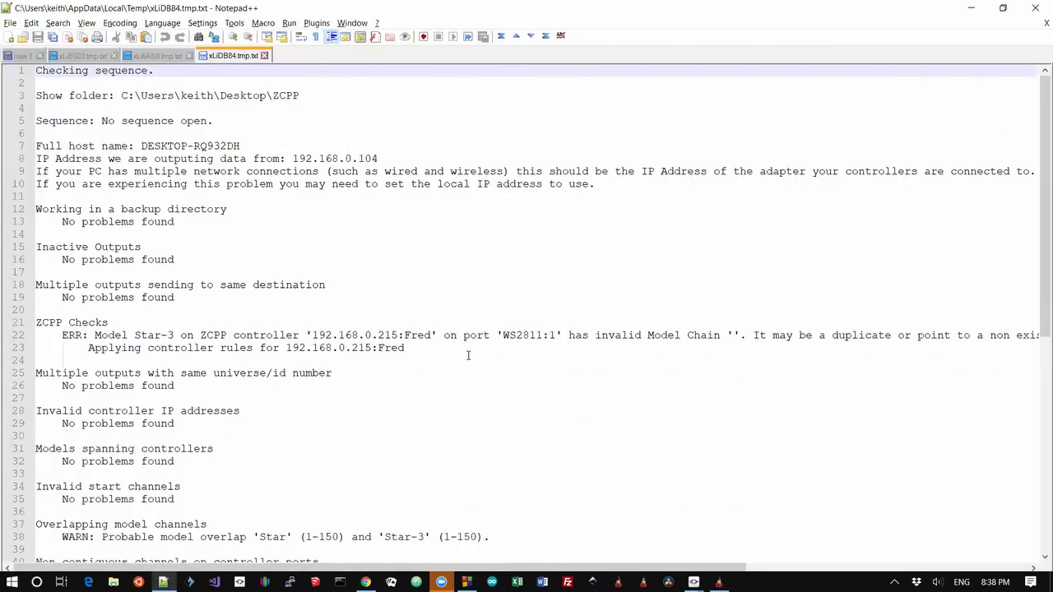
Read the ZCPP Checks section's invalid Model Chain error for Star-3
left_click(453, 322)
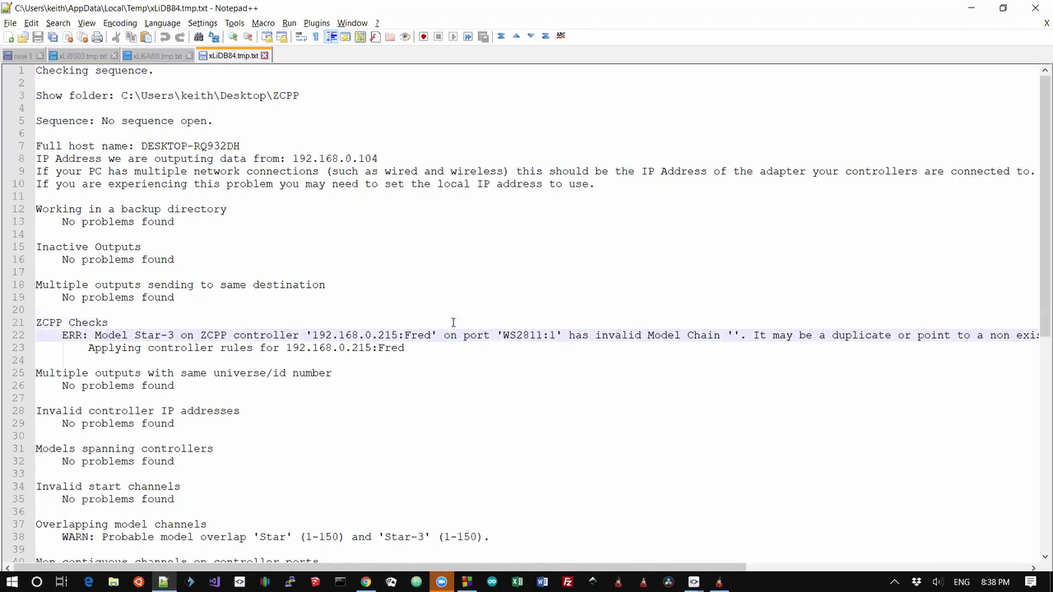
key("Down")
key("Down")
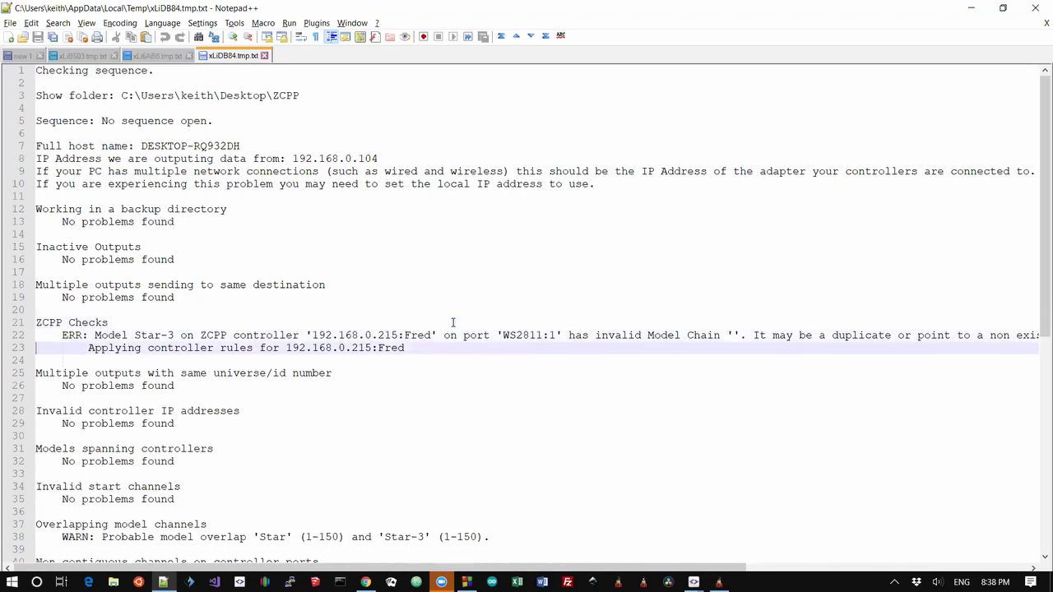
key("Up")
key("End")
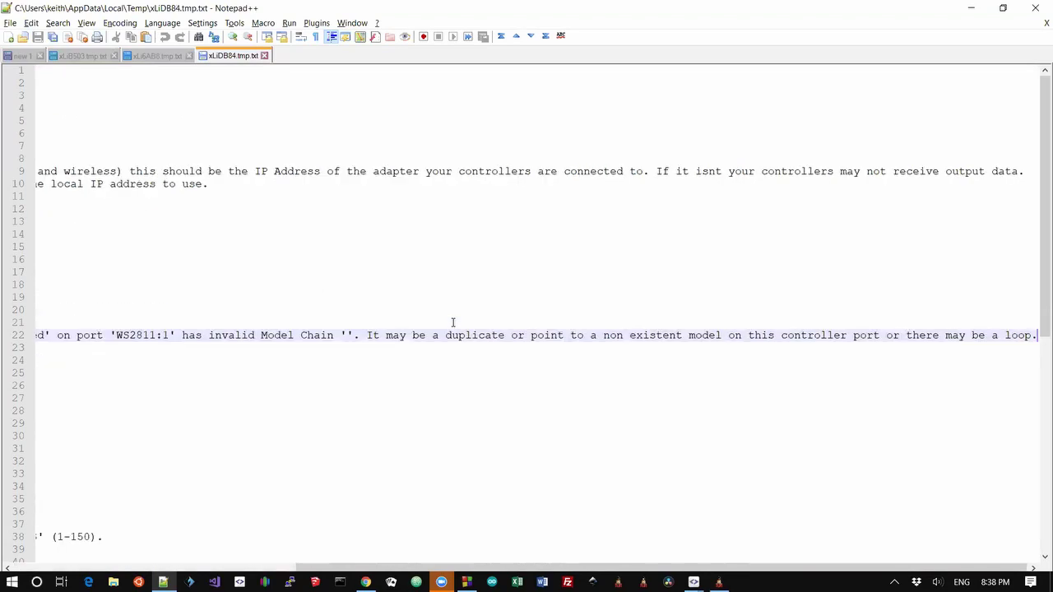
key("Down")
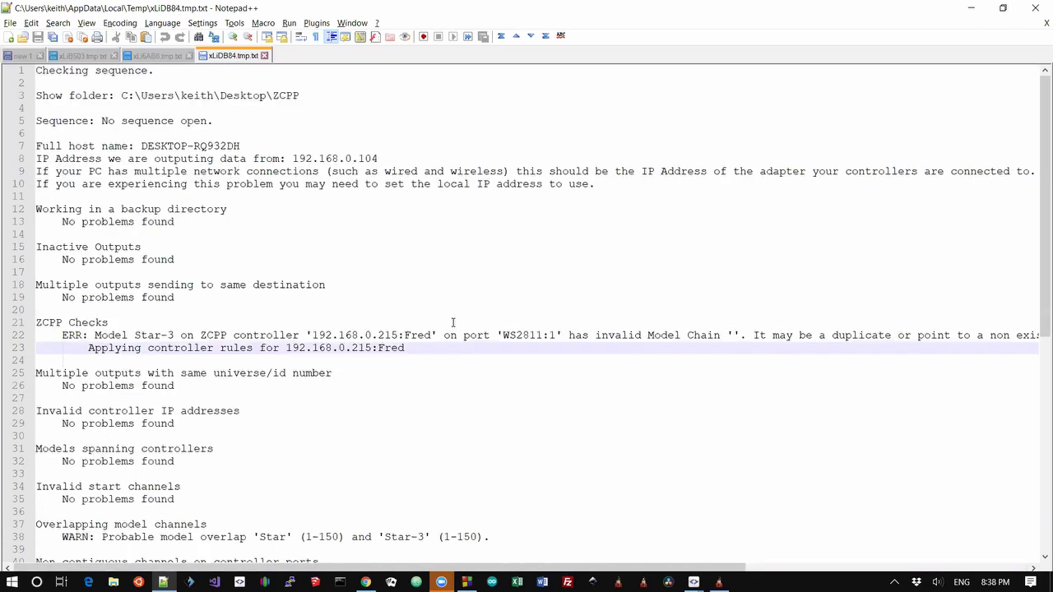
key("Down")
key("Up")
key("Down")
key("Down")
key("Down")
key("Down")
key("Down")
key("Down")
key("Down")
key("Down")
key("Down")
key("Down")
key("Down")
key("Down")
key("Down")
key("Down")
key("Down")
key("Down")
key("Down")
key("Down")
key("Down")
key("Down")
key("Down")
Read the Star/Star-3 channel overlap warning and the non-contiguous channels error on WS2811:1
key("Up")
key("Up")
key("Up")
key("Up")
key("Up")
key("Up")
key("Up")
key("Up")
key("Up")
key("Up")
key("Up")
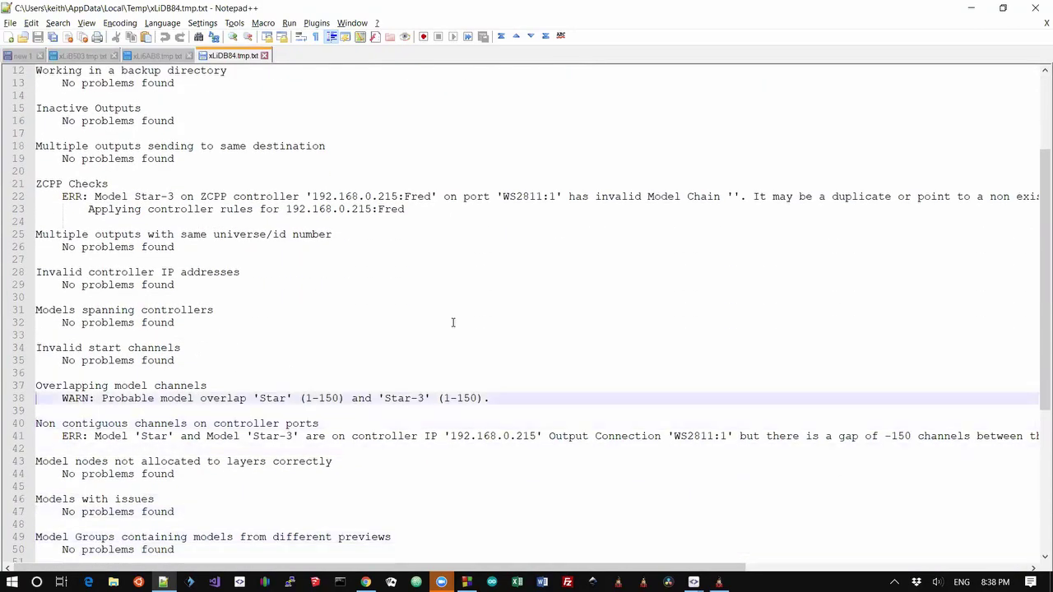
key("Up")
key("Down")
key("Down")
key("Up")
key("Down")
key("Down")
key("Down")
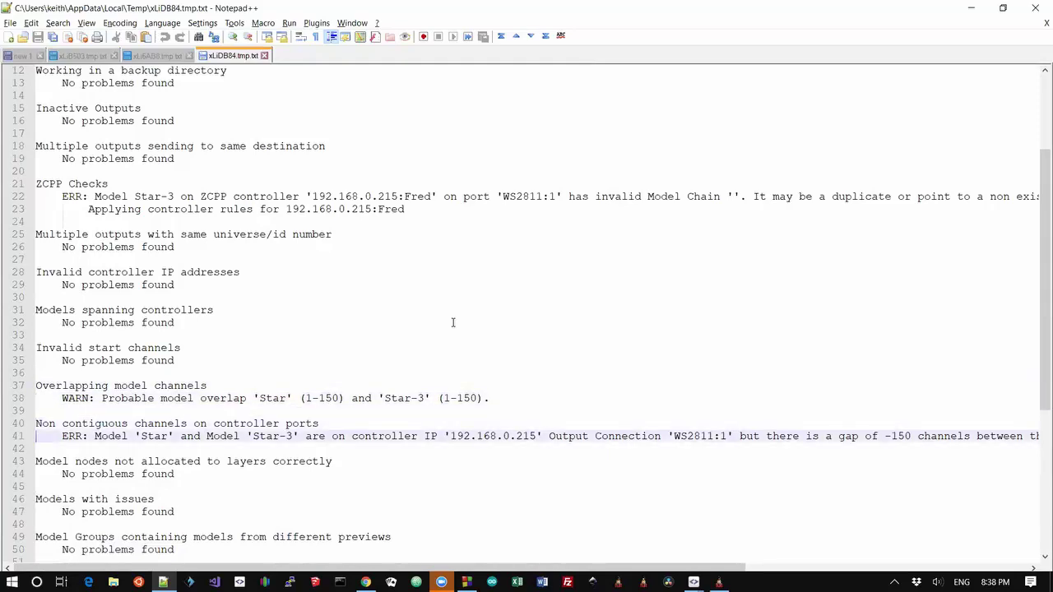
key("Down")
key("Up")
key("Down")
key("Down")
key("Up")
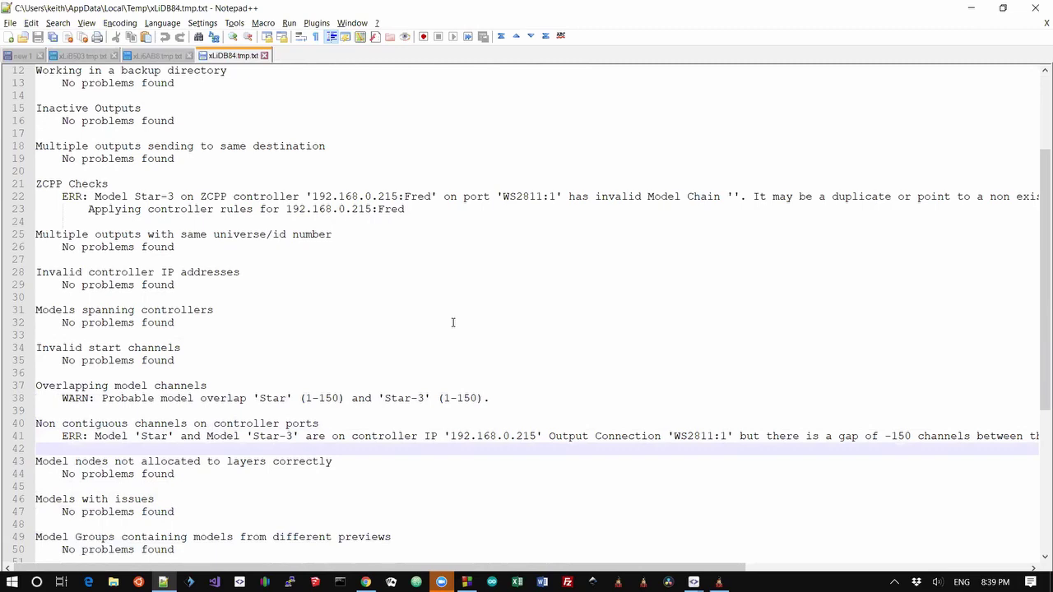
Set Star-3's model chain to follow Star-2, giving it channels 301–450
key("alt+Tab")
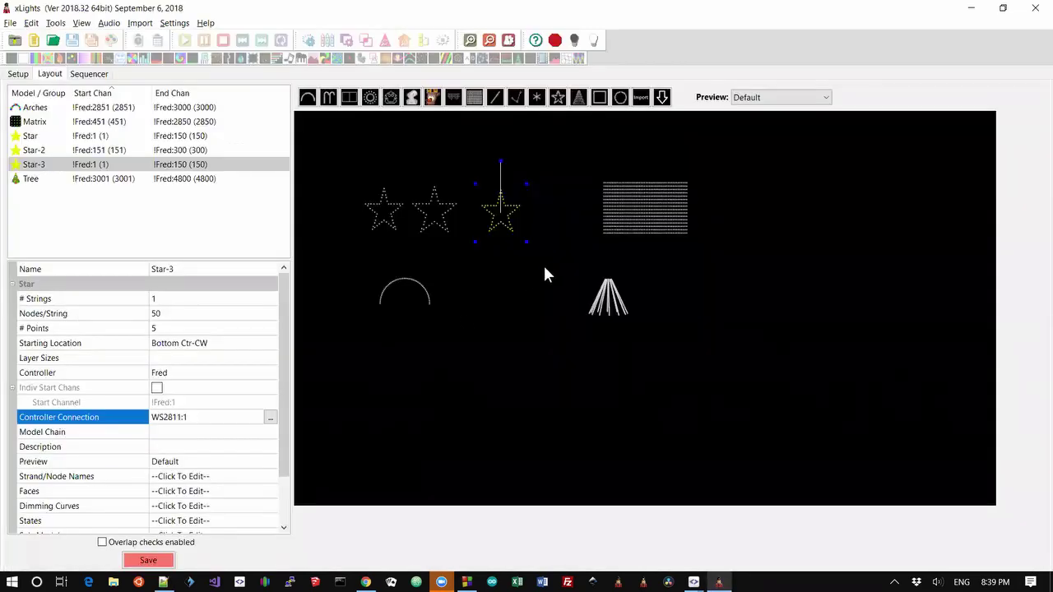
left_click(220, 432)
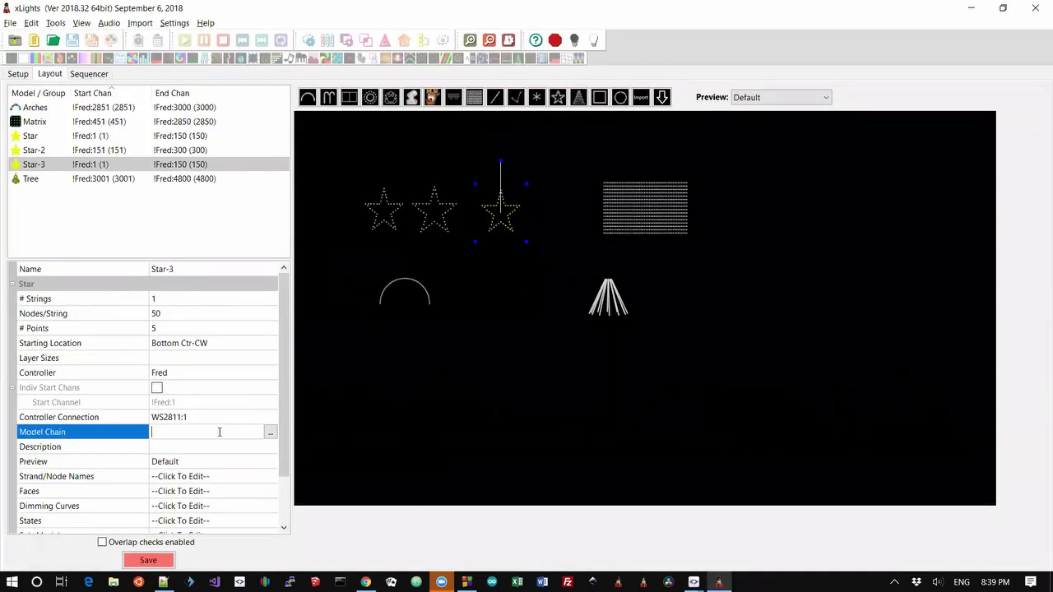
left_click(270, 433)
left_click(180, 93)
left_click(155, 127)
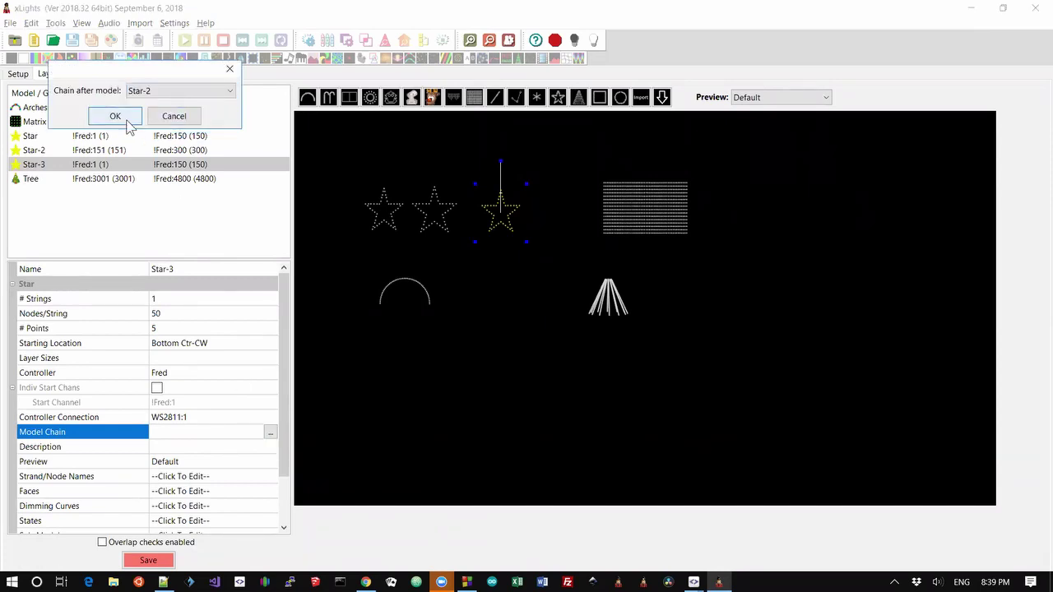
left_click(125, 119)
Rerun the sequence check, confirm no problems, and save the layout
left_click(55, 23)
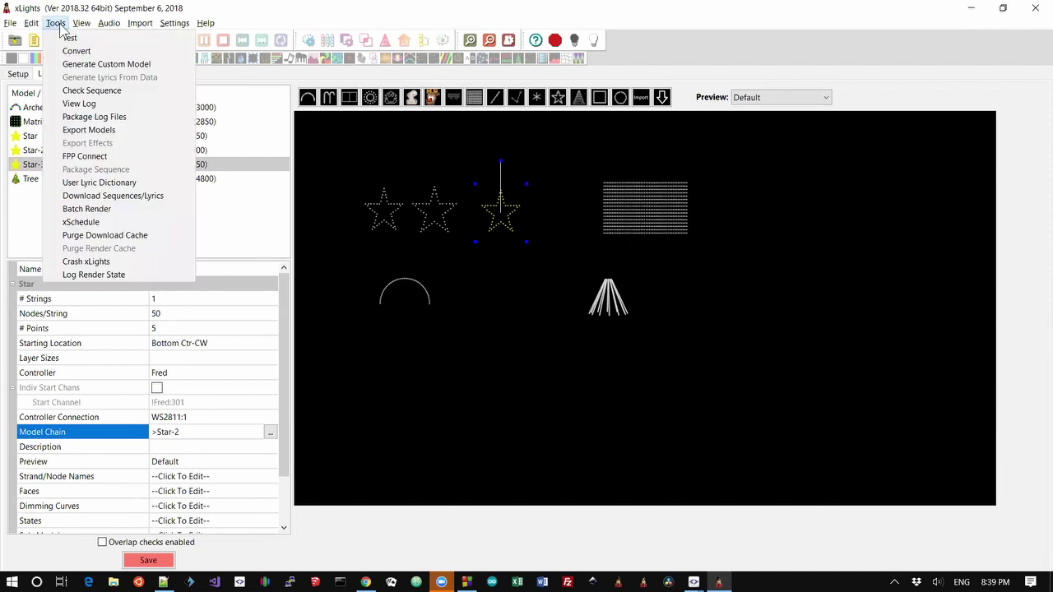
left_click(92, 91)
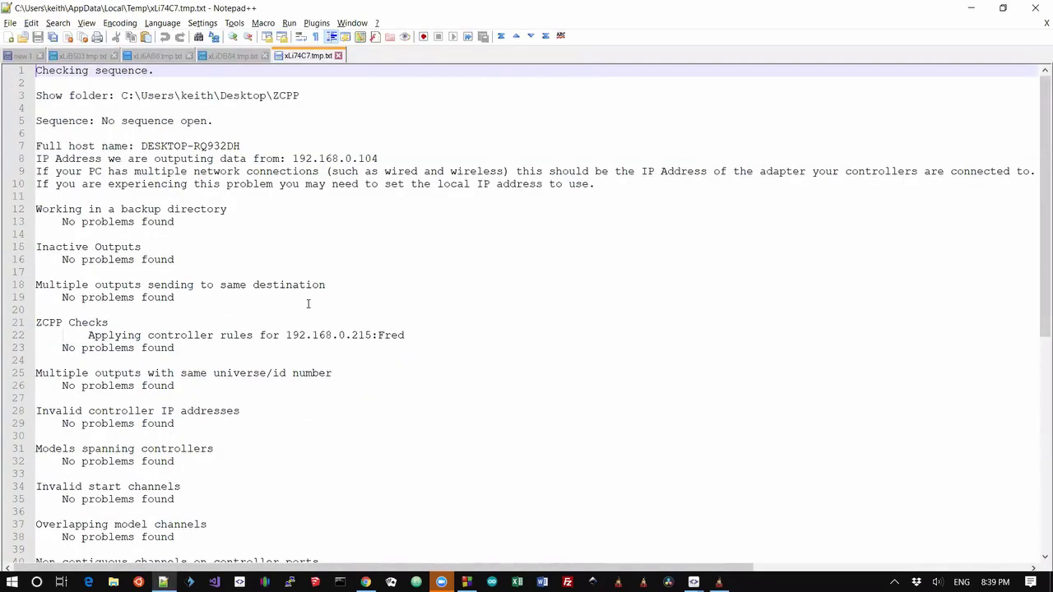
left_click(972, 10)
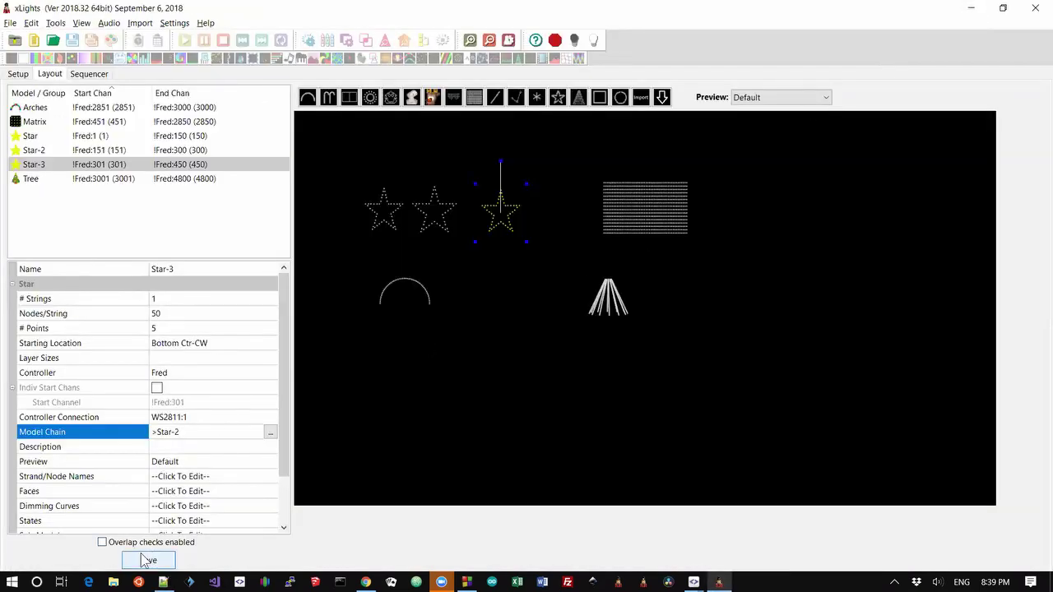
left_click(144, 561)
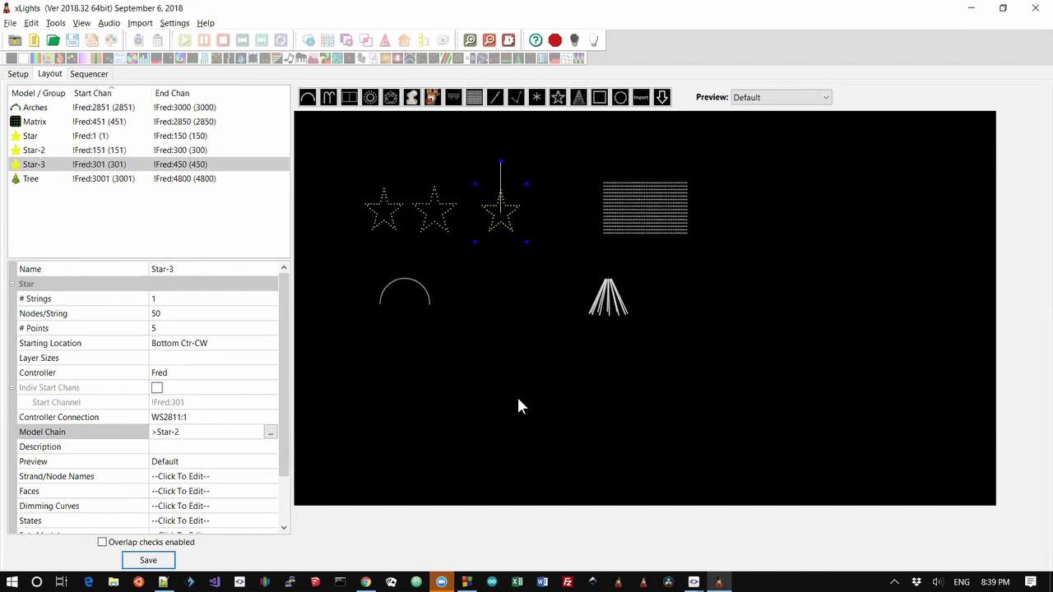
Reload the Falcon status page to see the controller renamed FRED with universes 1 and 2
key("alt+Tab")
key("alt+Tab")
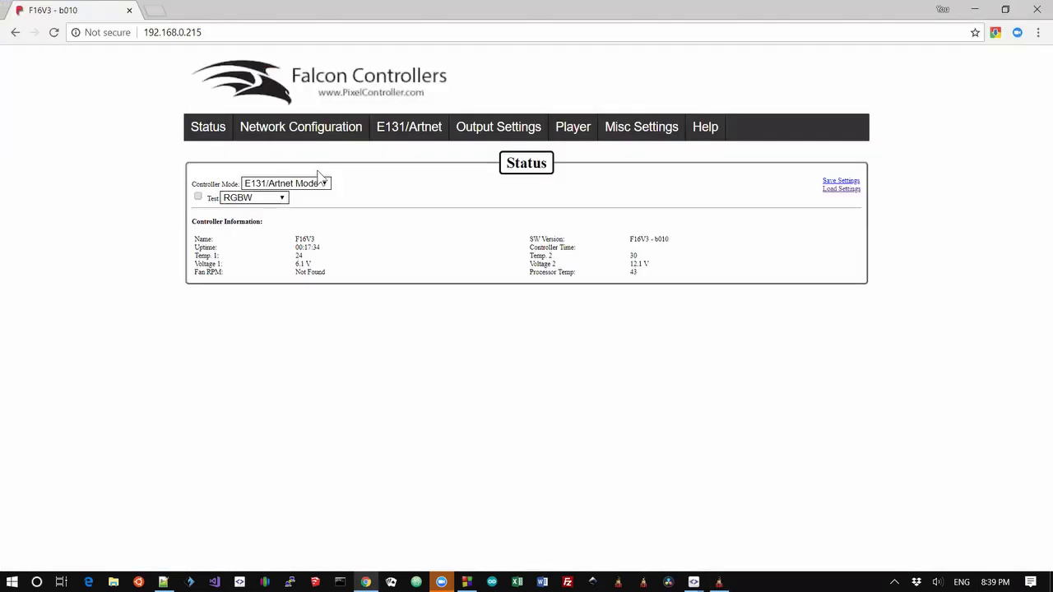
left_click(54, 33)
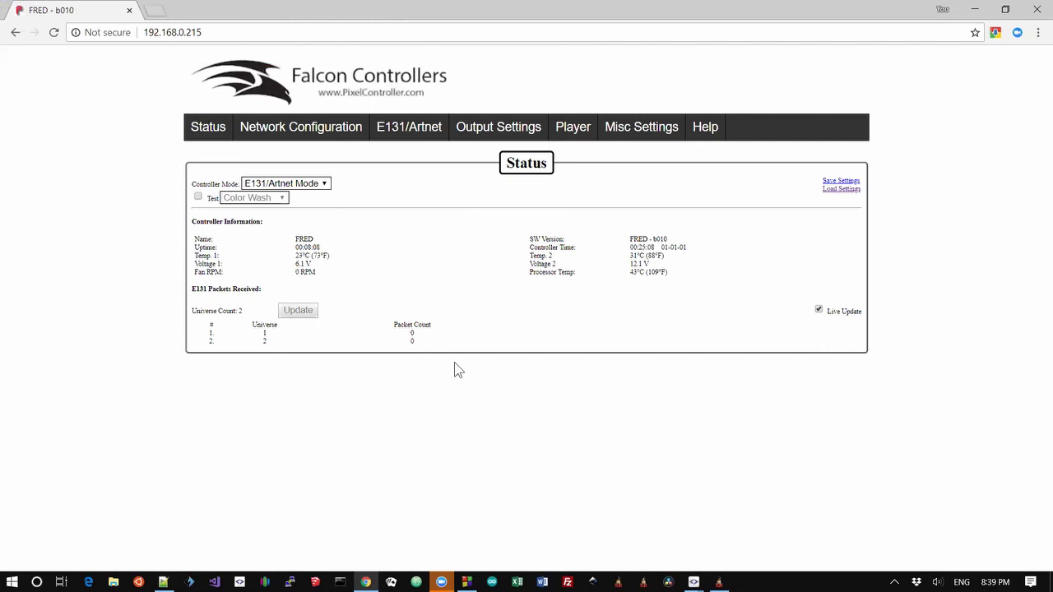
key("alt+Tab")
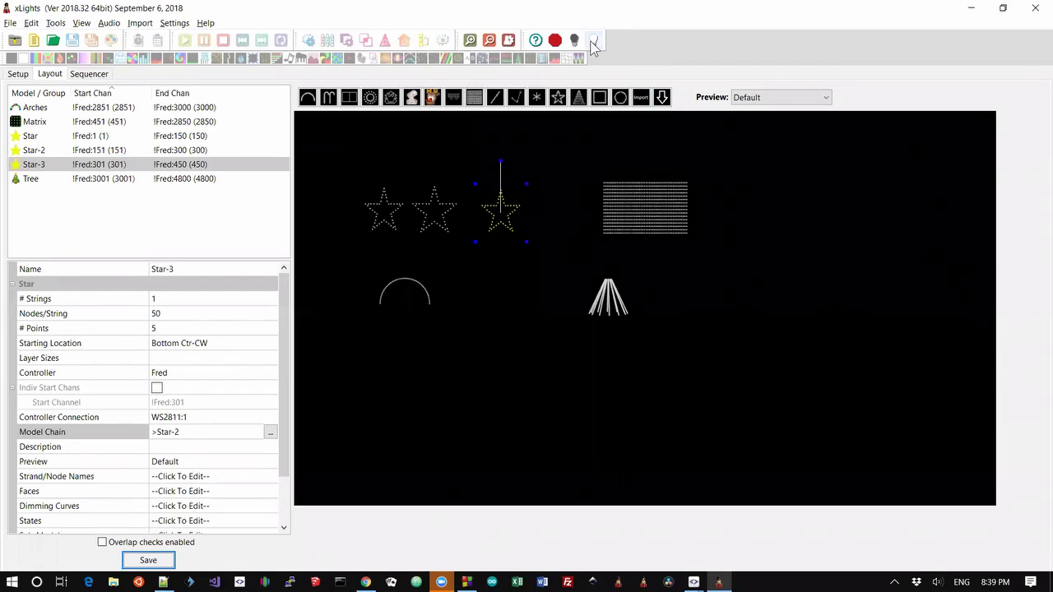
Enable output to the lights and reload the Falcon status page to check the arches' 150 channels on port 4
left_click(592, 41)
key("alt+Tab")
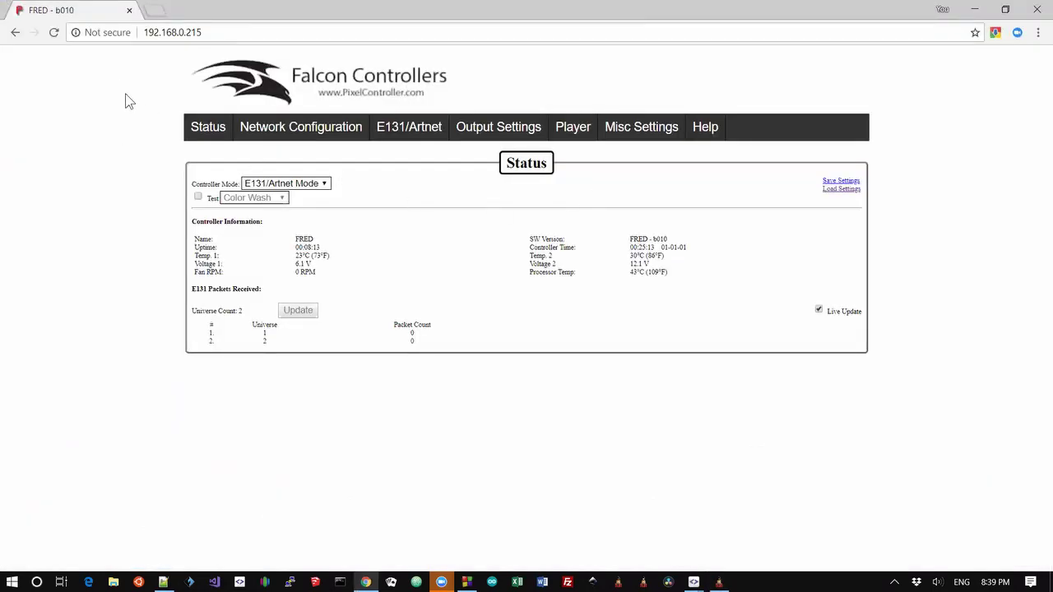
left_click(53, 32)
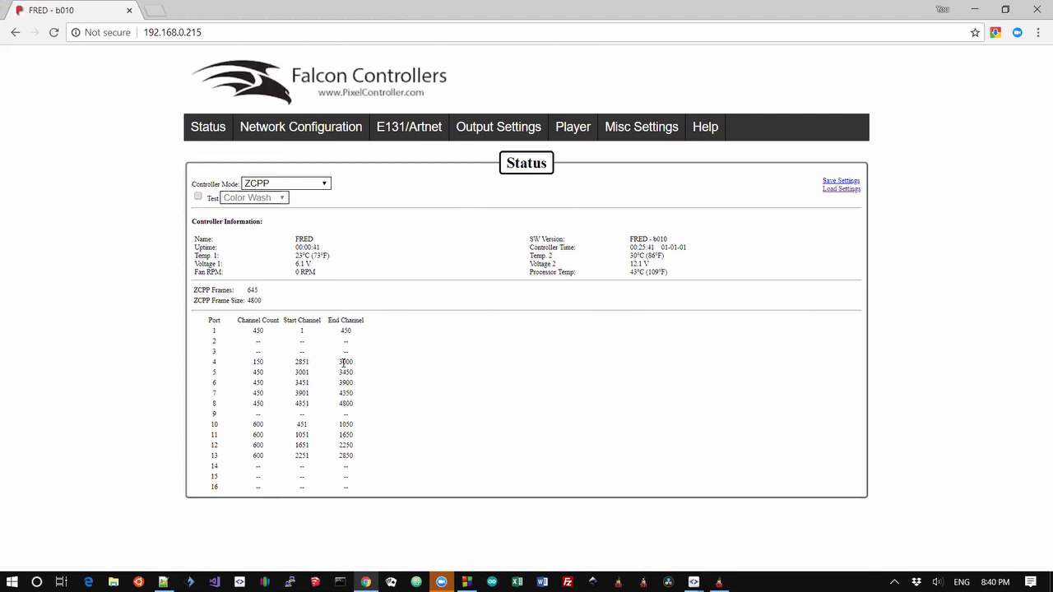
key("alt+Tab")
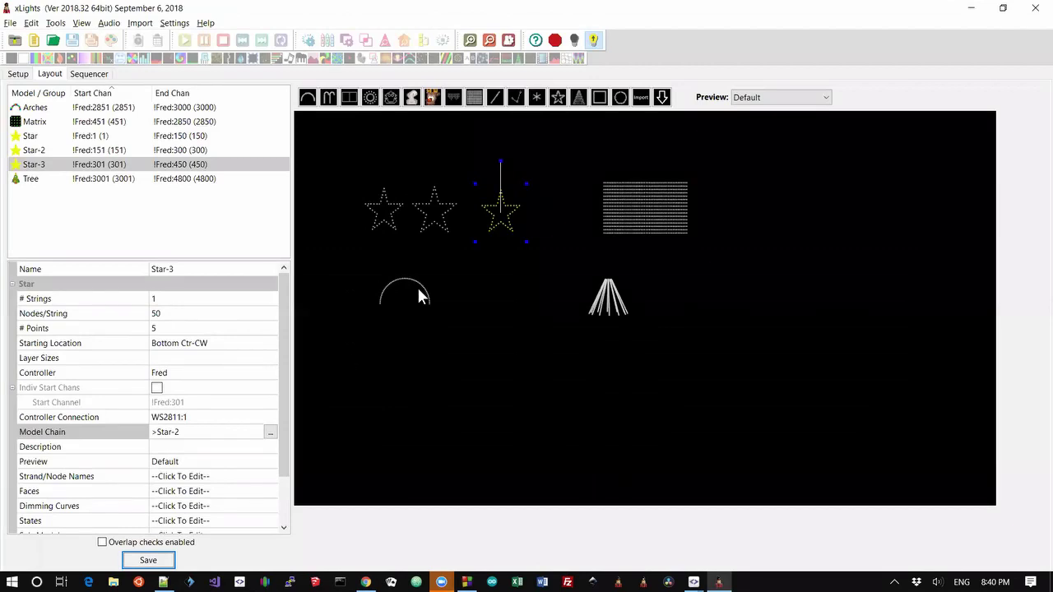
Change the Arches' controller connection from WS2811:4 to WS2811:2 and save the layout
left_click(418, 289)
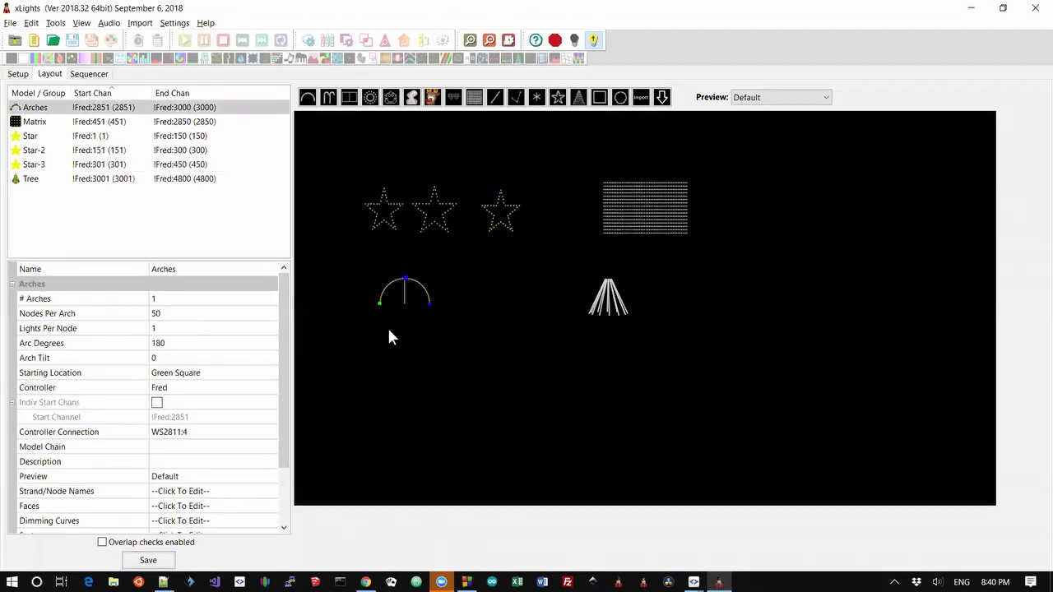
left_click(211, 431)
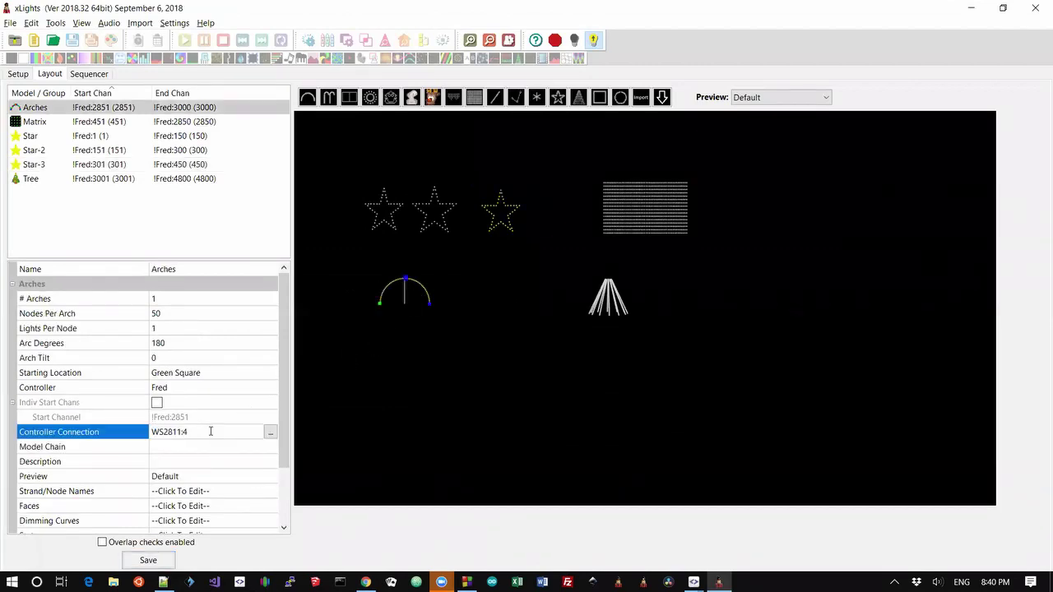
key("BackSpace")
type("2")
key("Return")
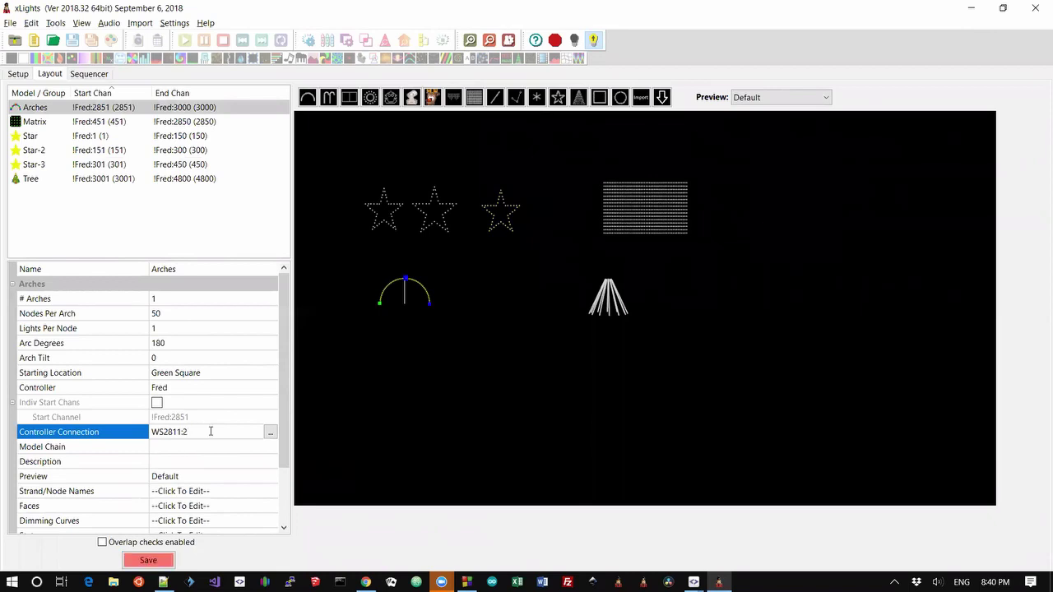
left_click(148, 560)
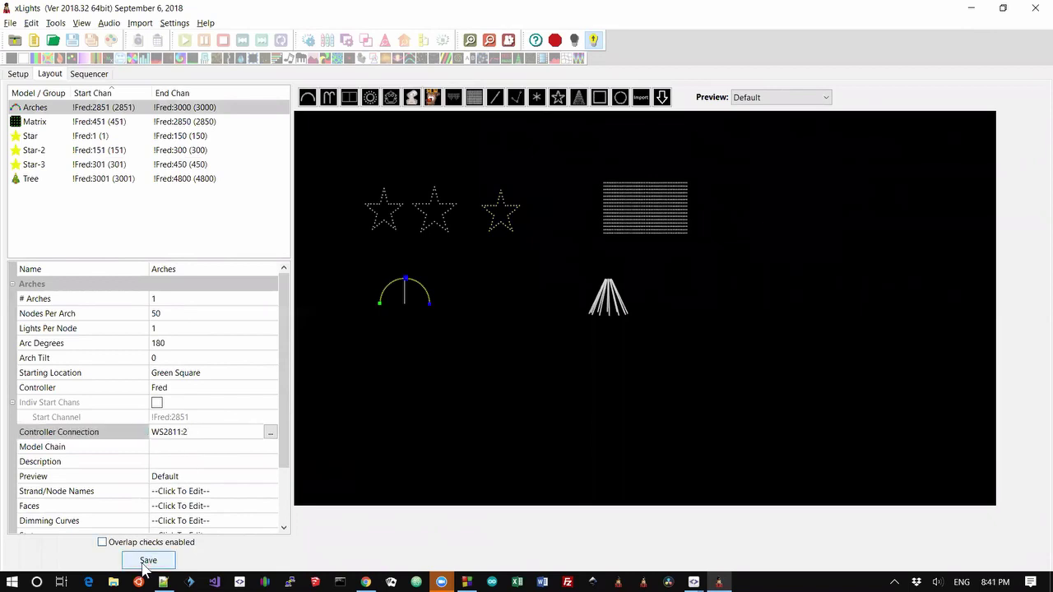
key("alt+Tab")
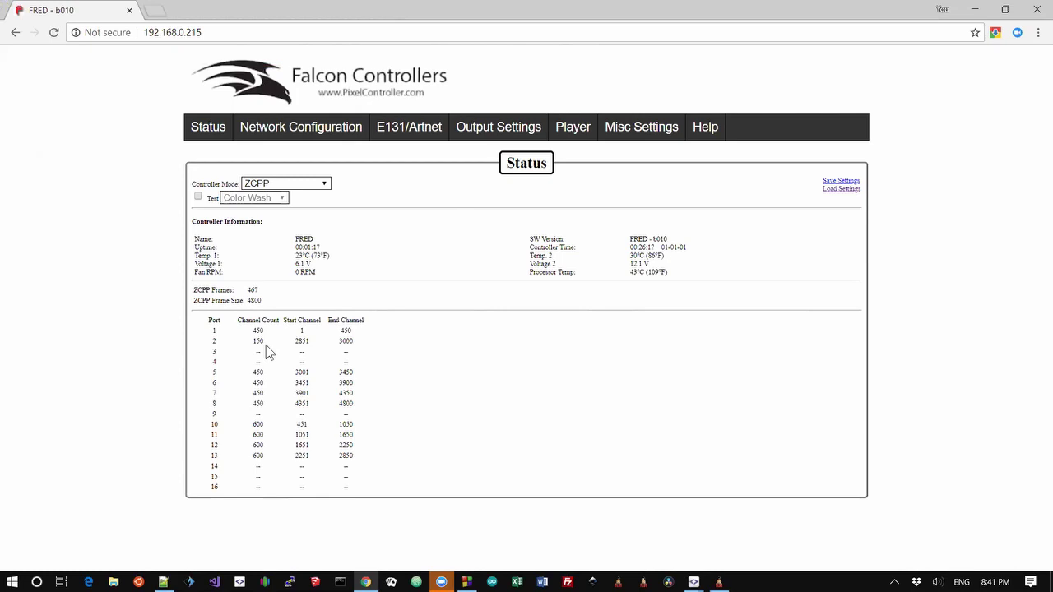
Confirm the Falcon status page shows port 2 at channels 2851–3000, matching the xLights layout
key("alt+Tab")
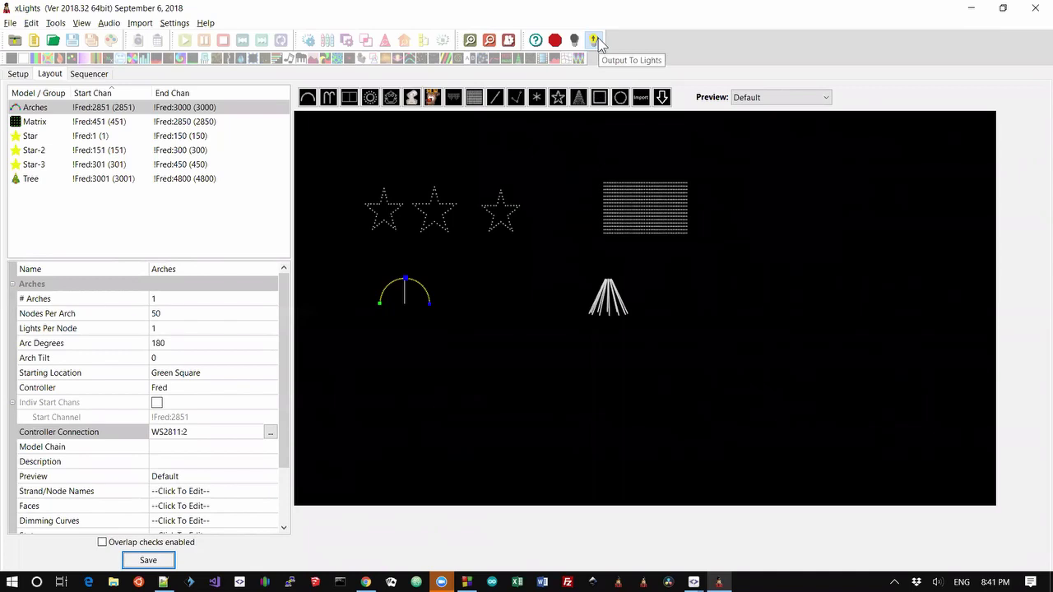
key("alt+Tab")
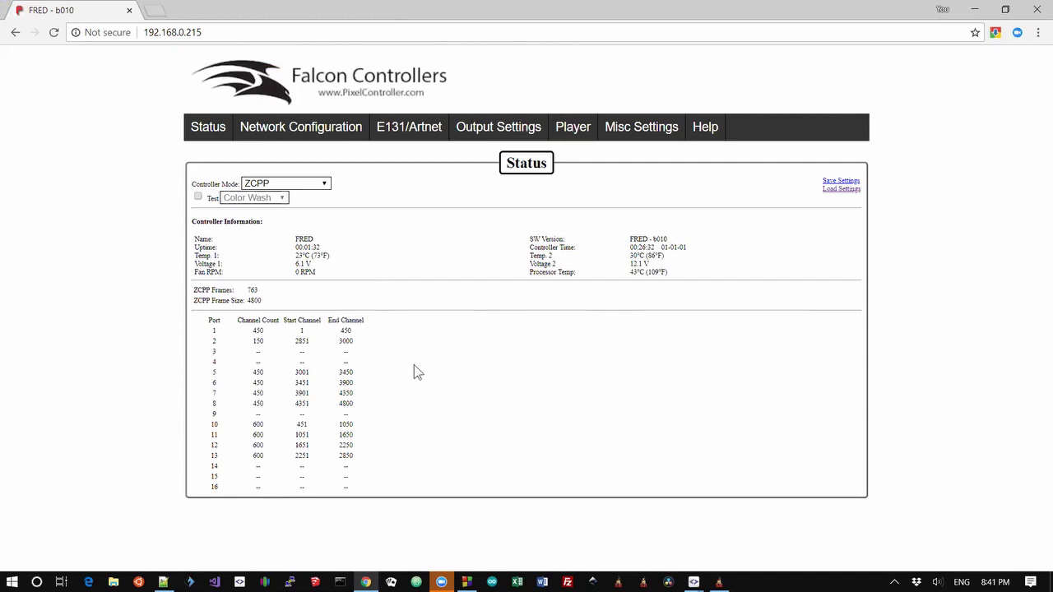
key("alt+Tab")
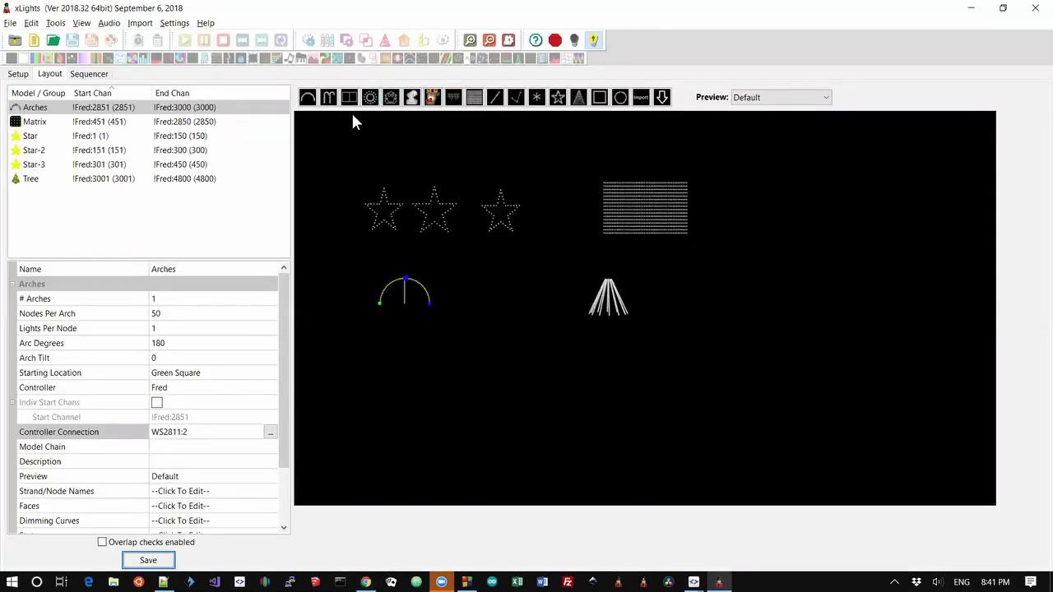
Draw Arches-2 below the existing models and connect it to Fred on WS2811:16
left_click(307, 98)
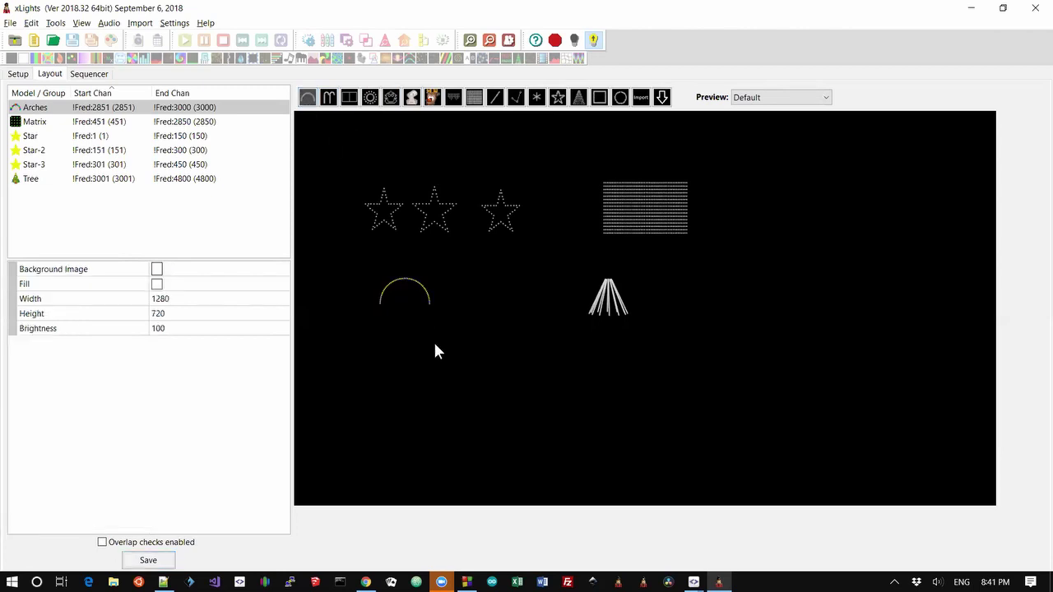
left_click_drag(435, 403, 510, 403)
left_click(233, 385)
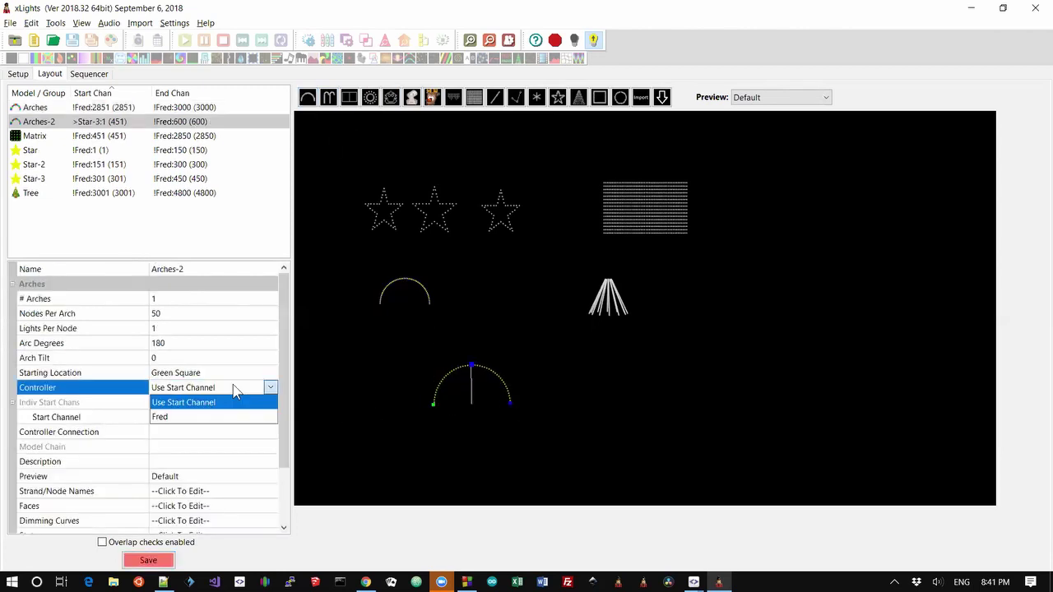
left_click(197, 417)
left_click(191, 432)
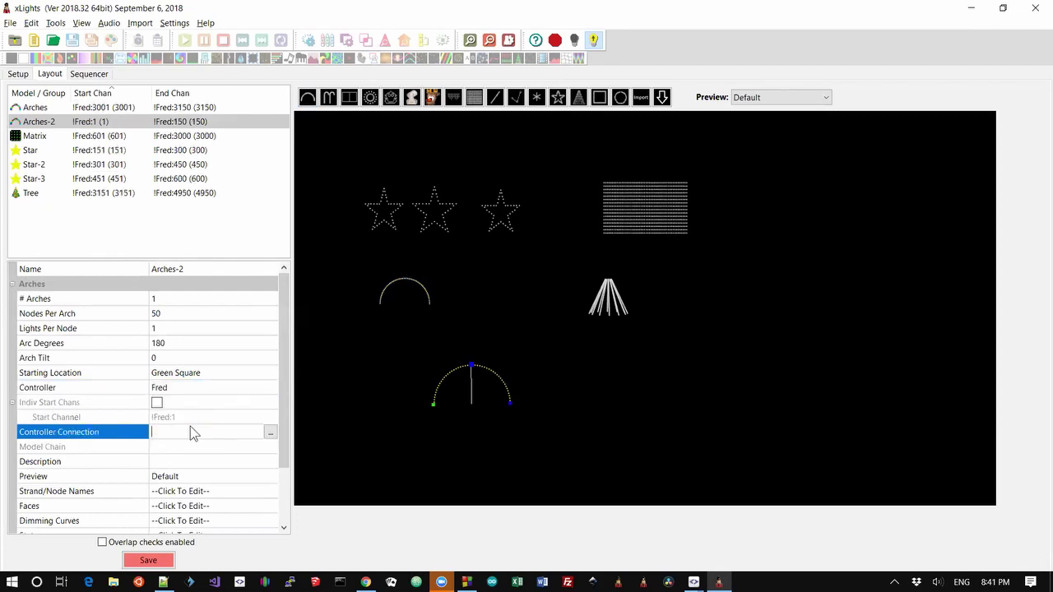
type("WS2811:16")
key("alt+Tab")
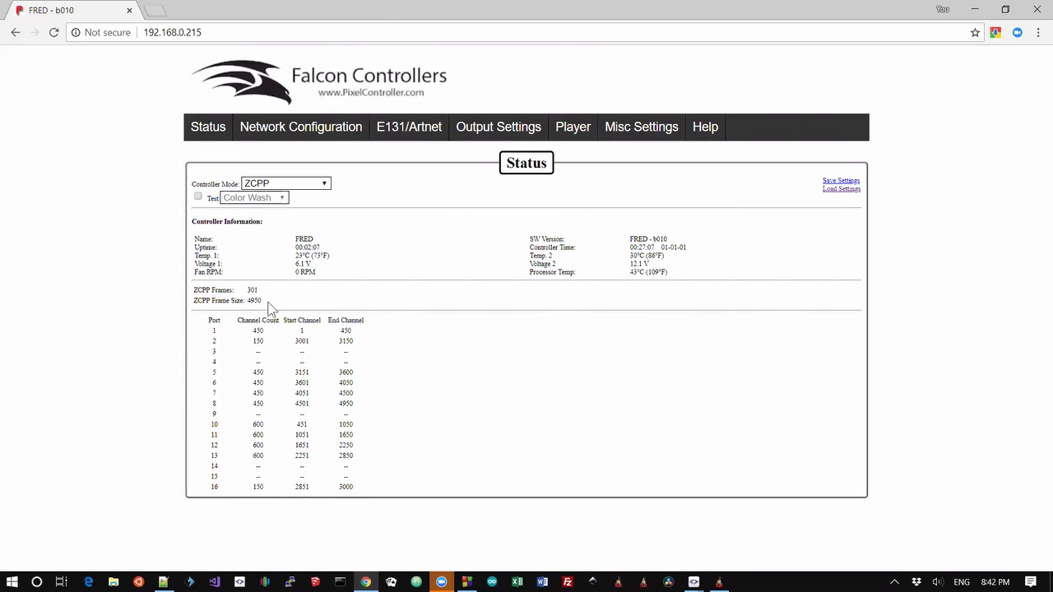
Back in xLights, view Fred's ZCPP network at 192.168.0.215 with 49152 channels
key("alt+Tab")
left_click(19, 76)
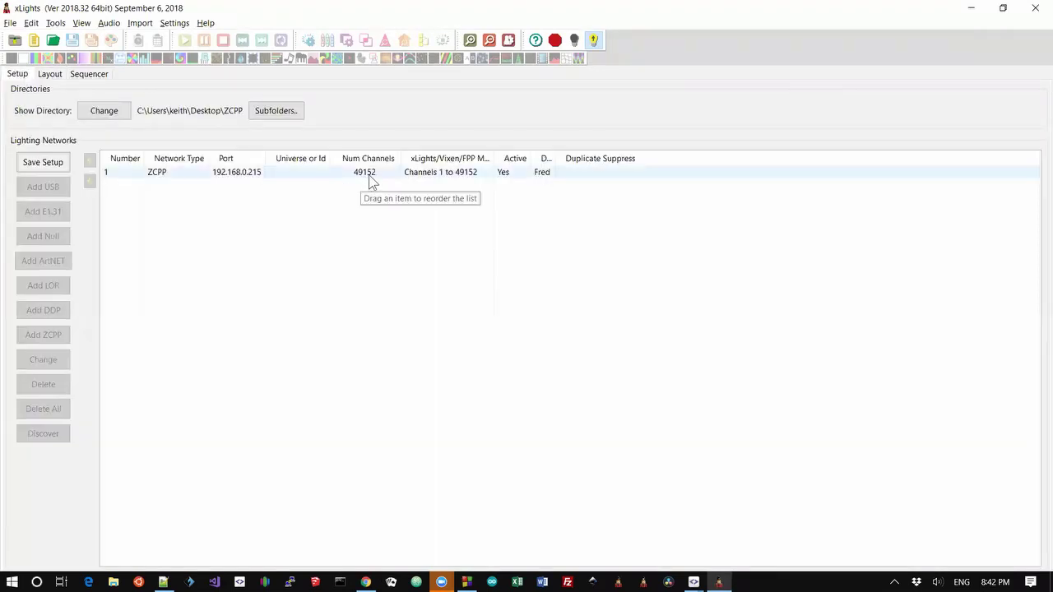
Sort the layout's model list by ascending Start Chan and compare it with the Falcon status page
left_click(56, 76)
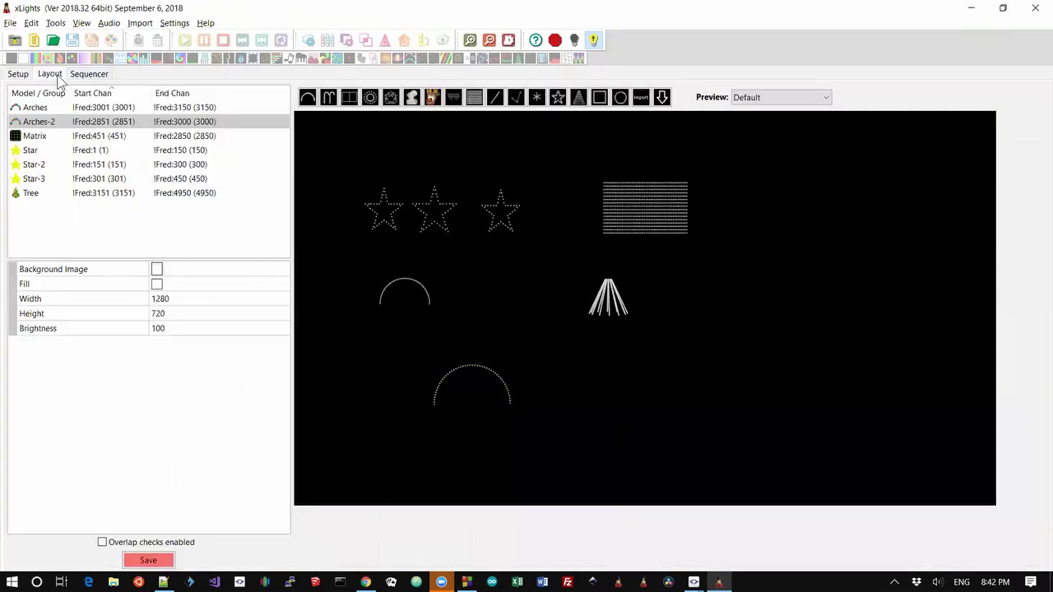
left_click(105, 94)
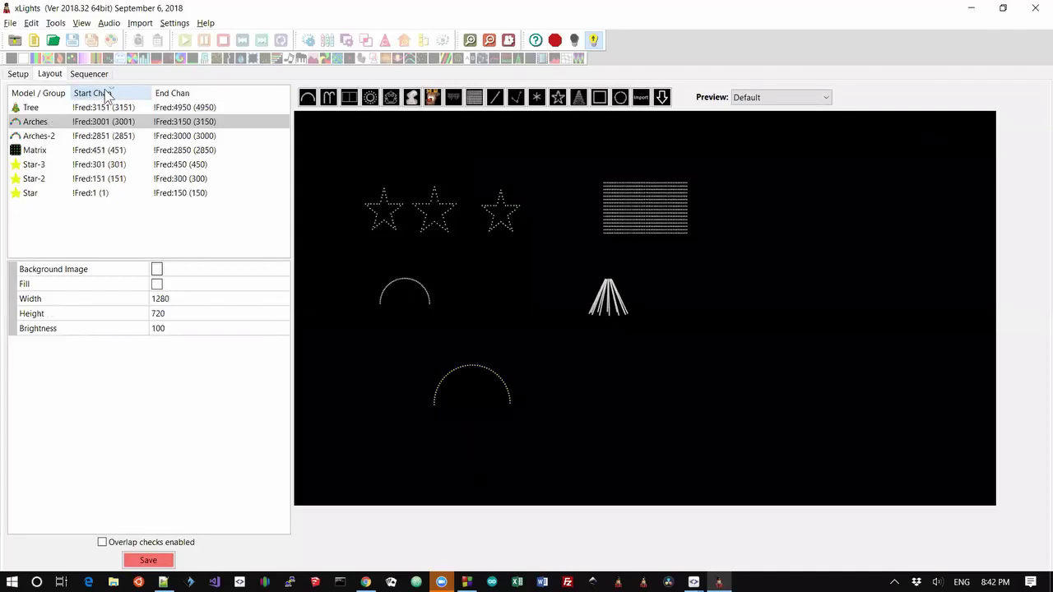
left_click(105, 94)
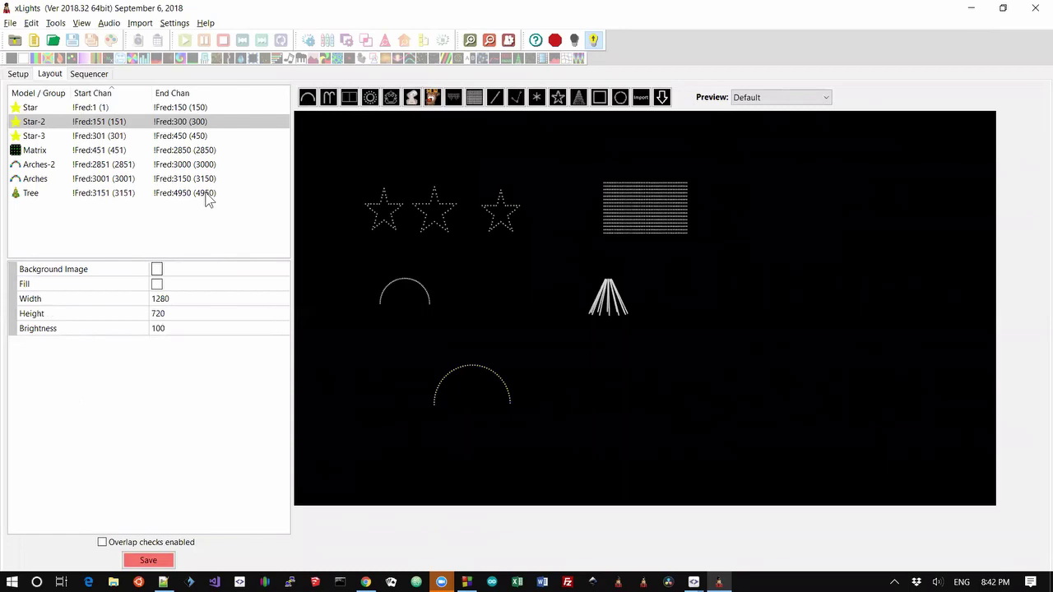
key("alt+Tab")
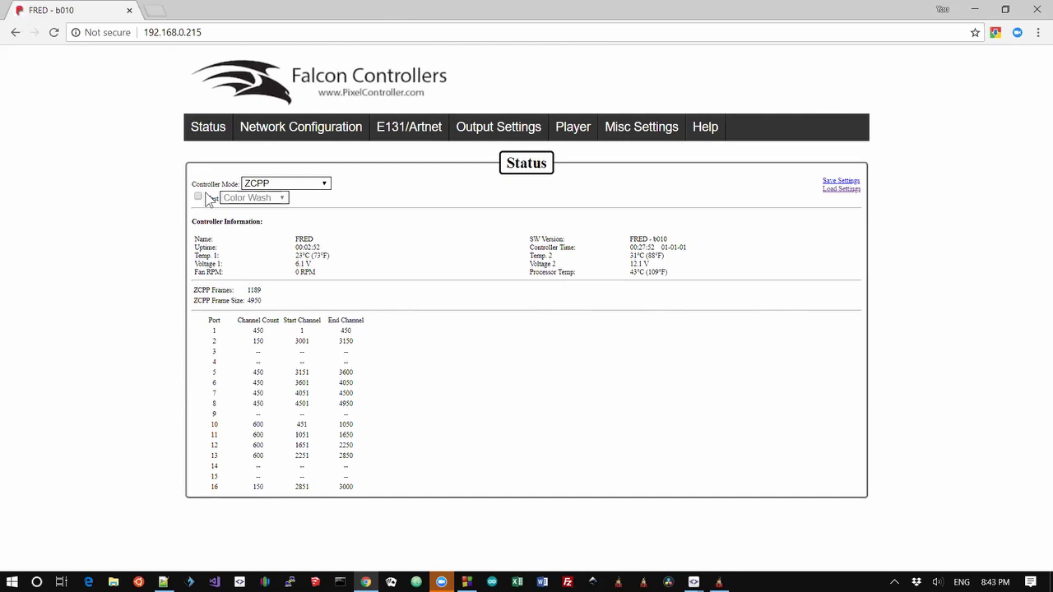
Check Star and Arches-2 (WS2811:16, channels 2851–3000) against the Falcon port table, changing nothing
key("alt+Tab")
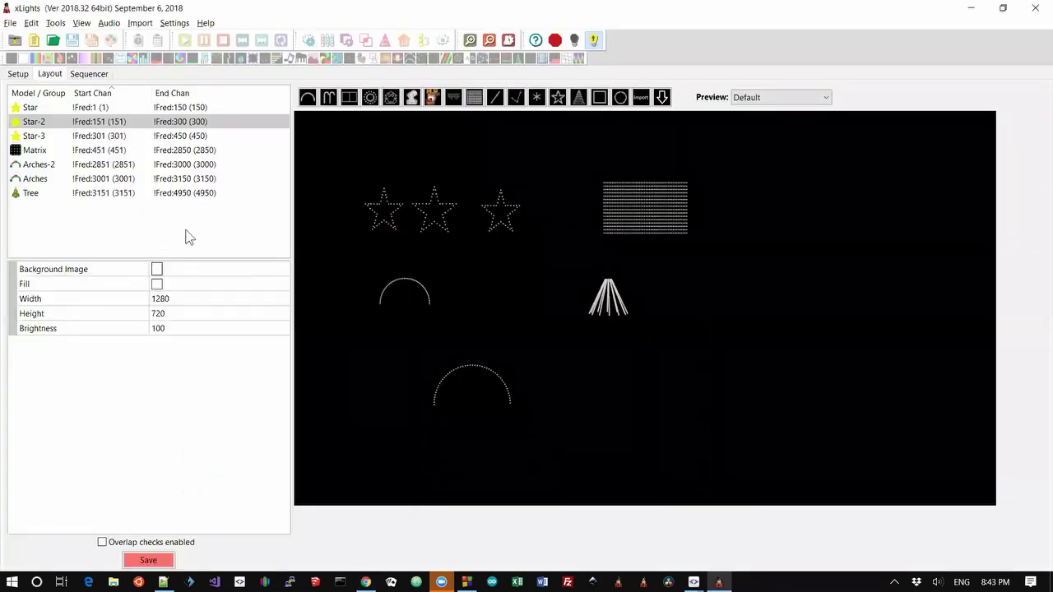
left_click(378, 214)
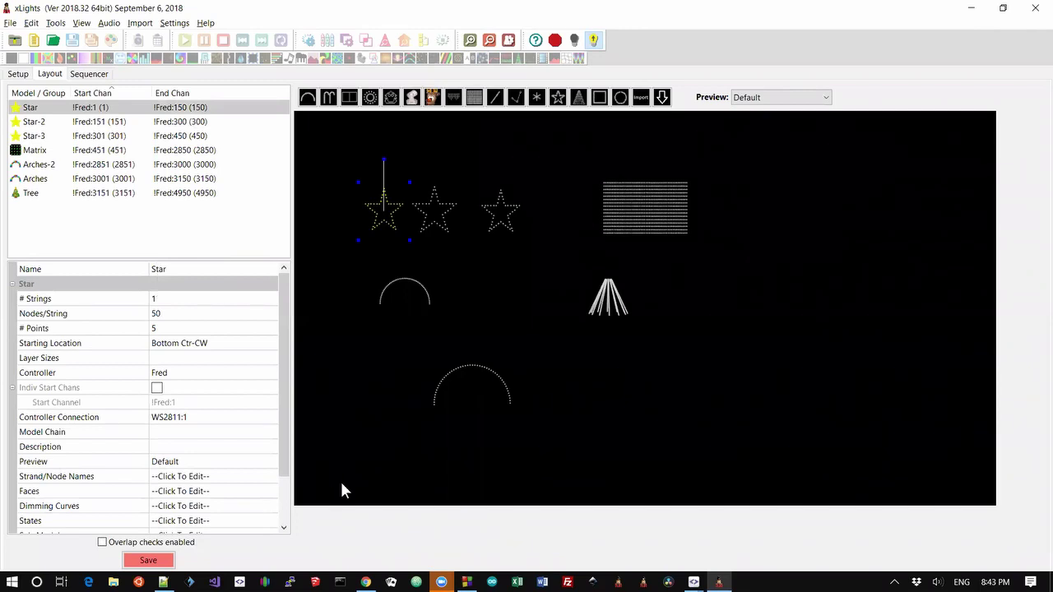
left_click(485, 384)
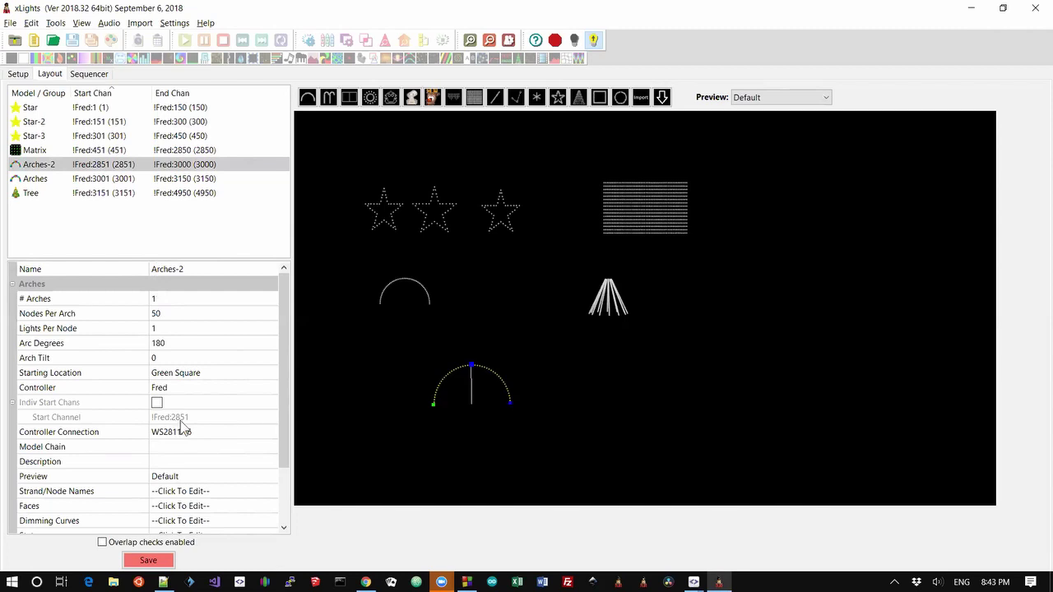
key("alt+Tab")
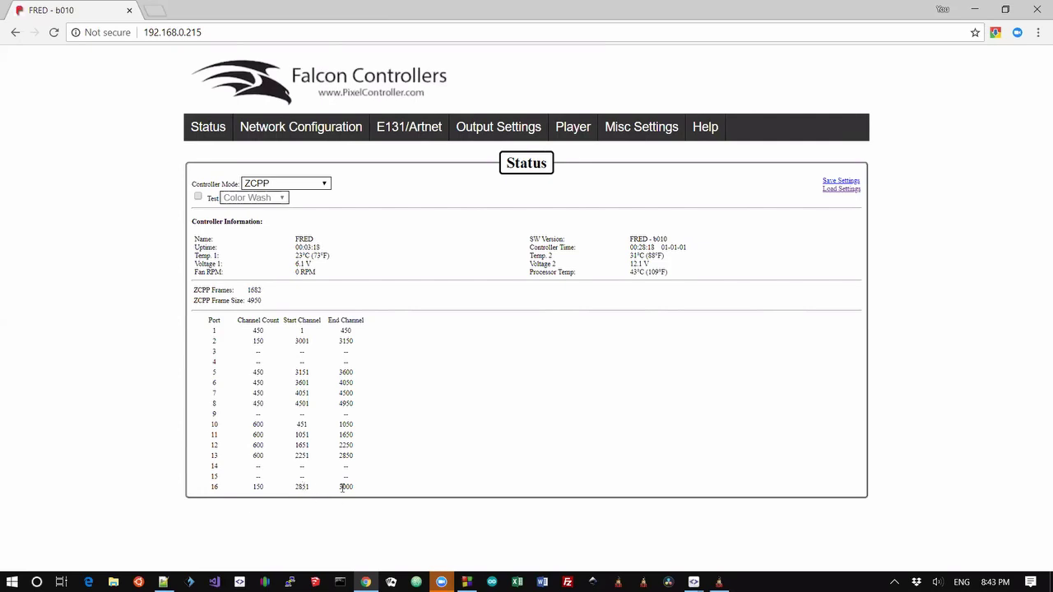
key("alt+Tab")
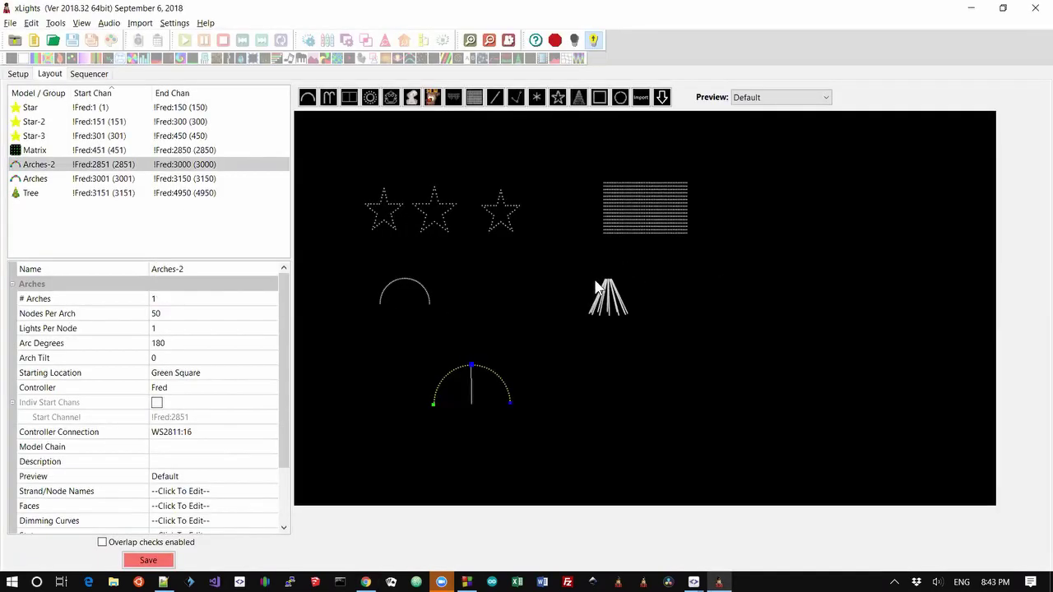
key("alt+Tab")
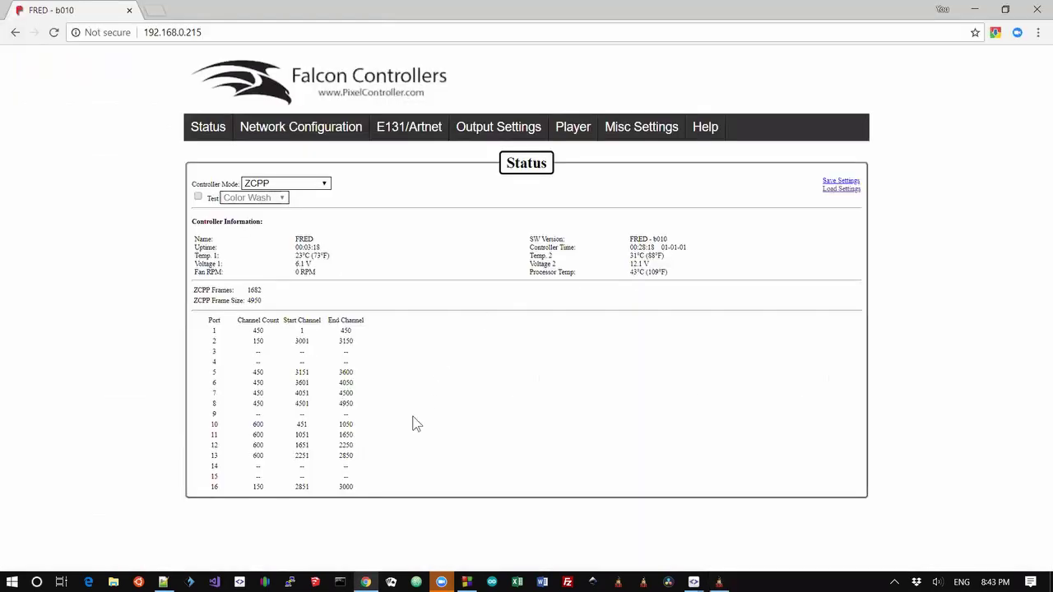
key("alt+Tab")
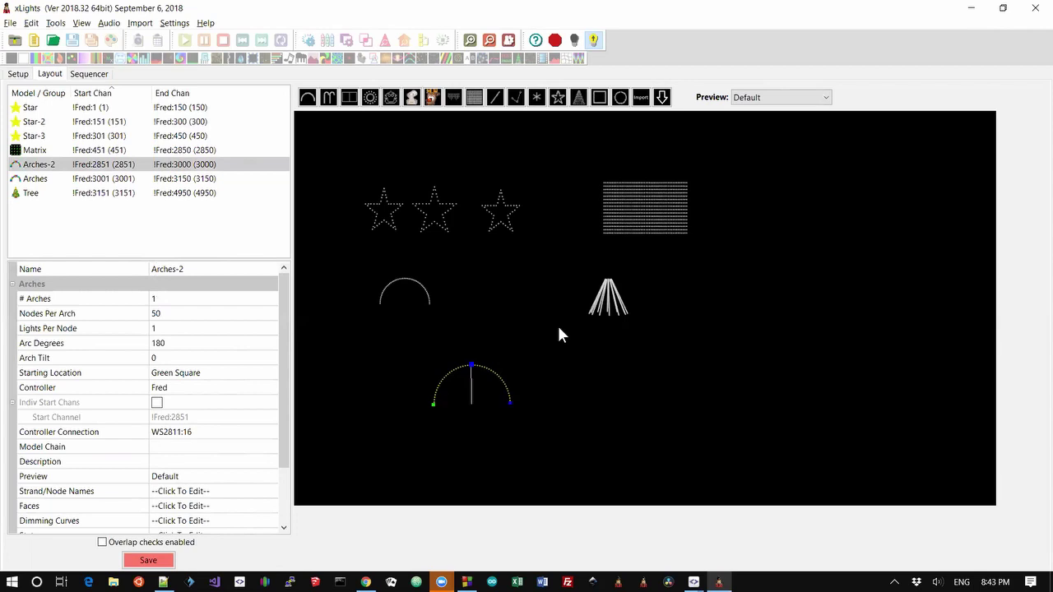
Inspect Star-3's controller options without changing them, select Star, then view the Fred network setup
left_click(507, 220)
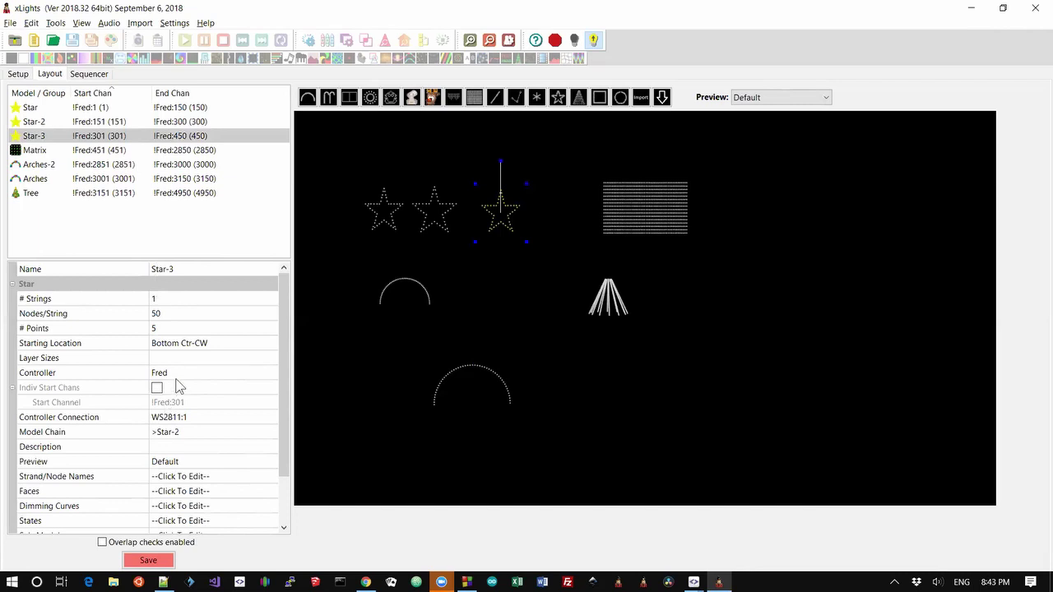
left_click(175, 374)
left_click(175, 380)
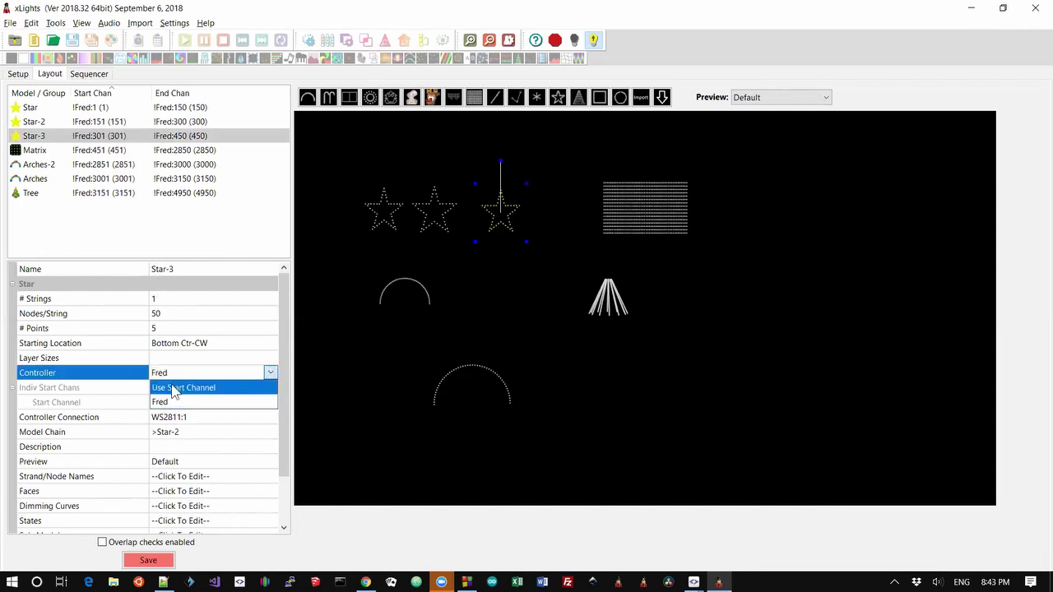
left_click(343, 382)
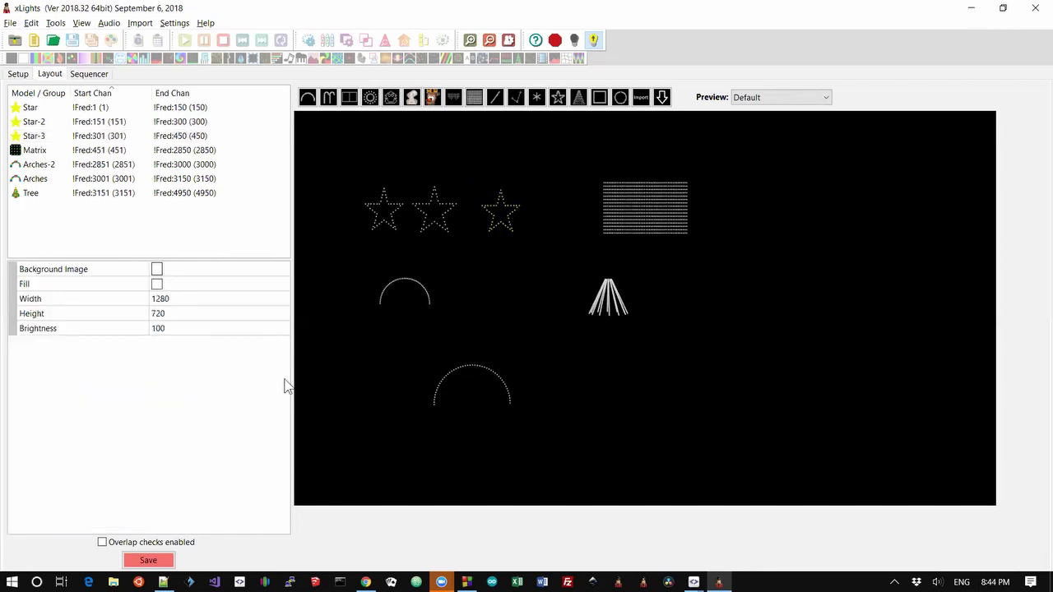
left_click(387, 211)
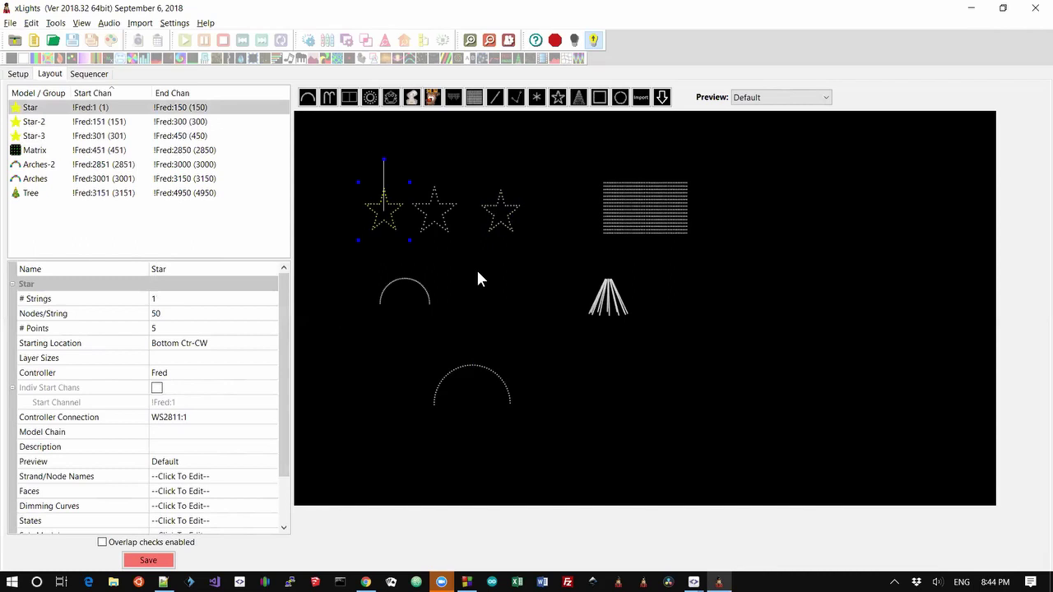
left_click(17, 74)
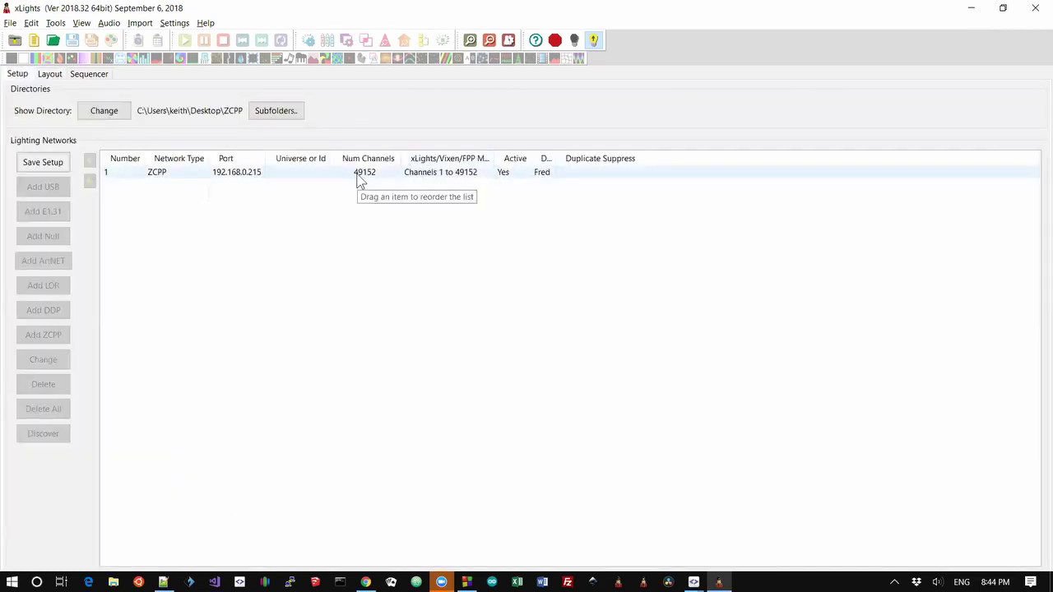
Go back to the Layout view with its model list and preview of stars, arches, matrix and tree
left_click(51, 74)
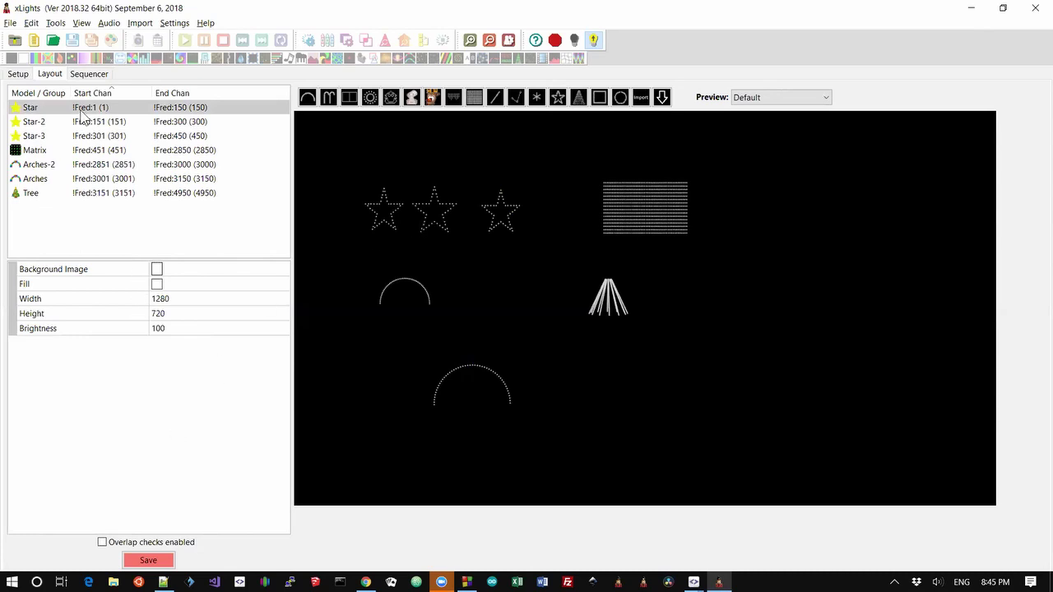
Switch the Tree to Use Start Channel with individual start channels per string
left_click(617, 295)
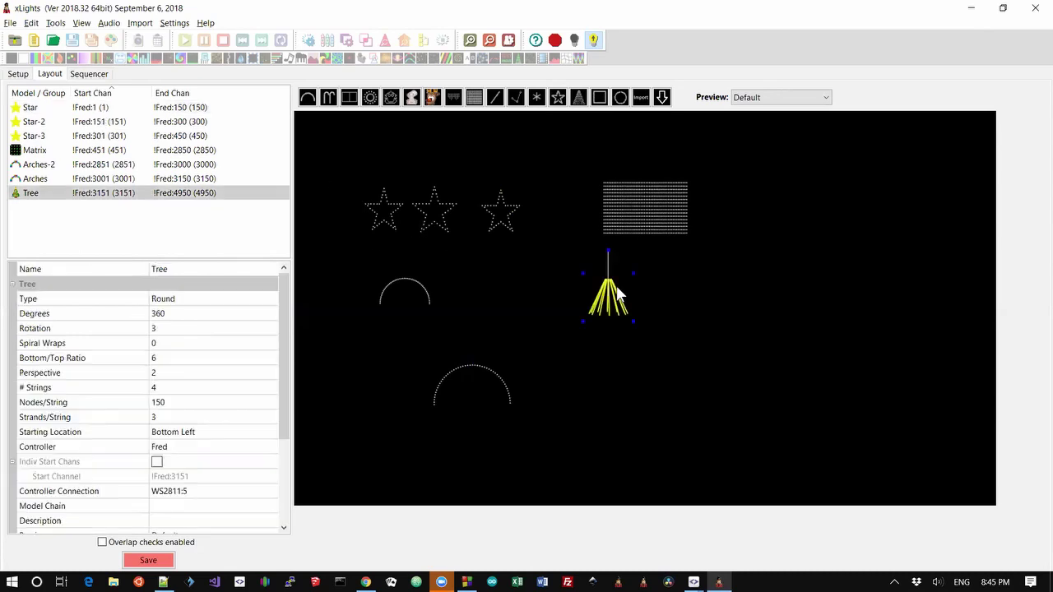
left_click(172, 451)
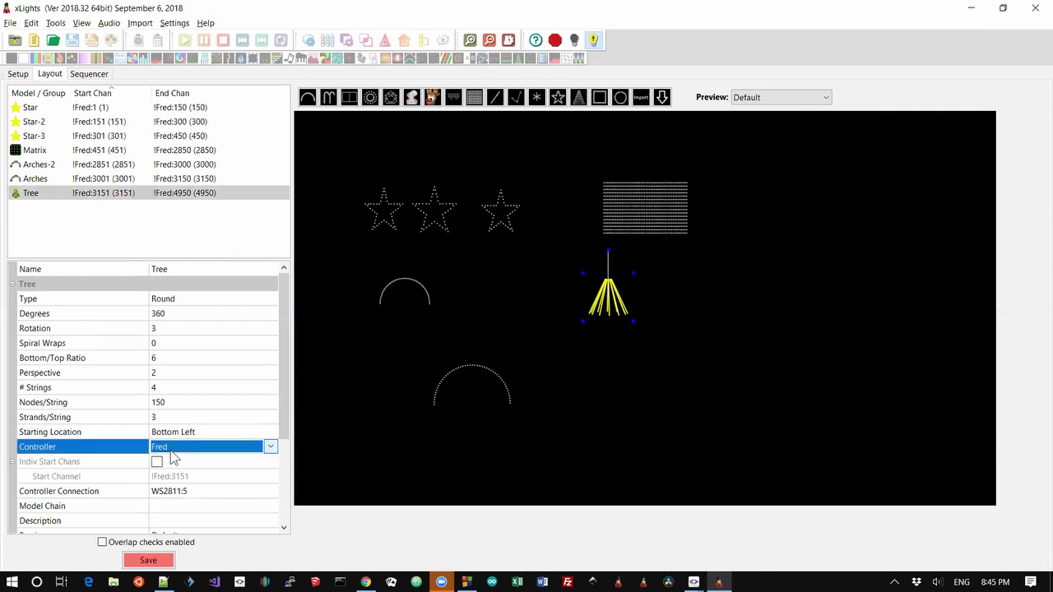
left_click(172, 451)
left_click(173, 462)
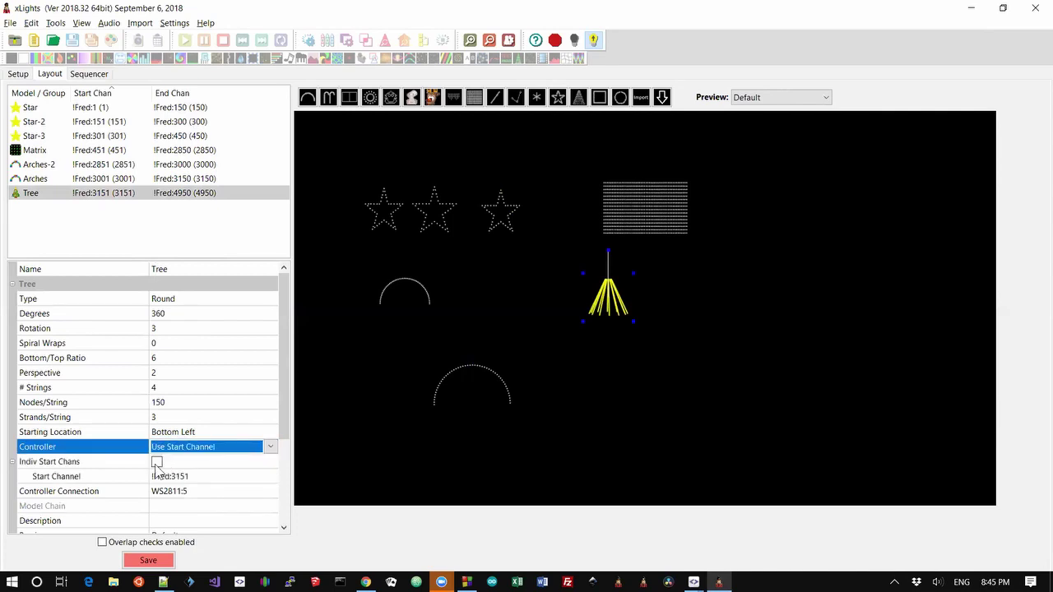
left_click(157, 463)
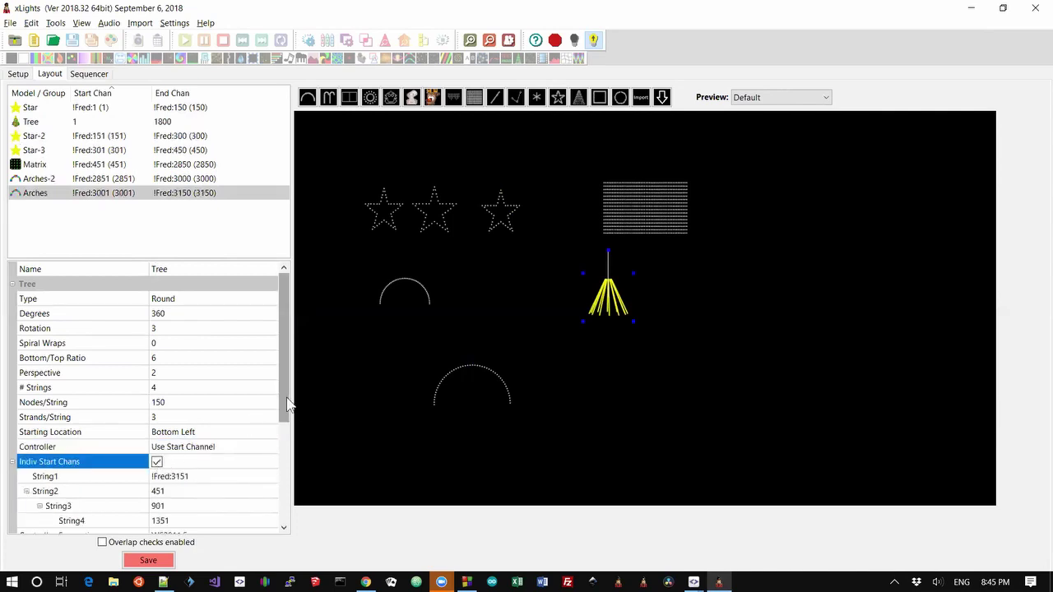
Collapse the Tree's String2–String4 rows and begin editing String1's start channel
left_click_drag(284, 404, 282, 436)
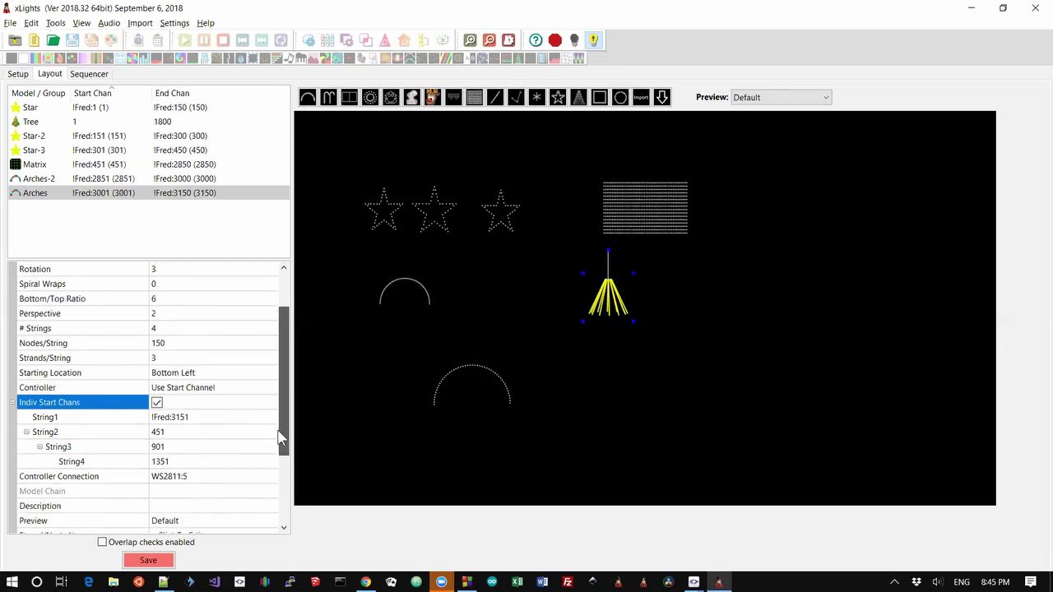
left_click(39, 446)
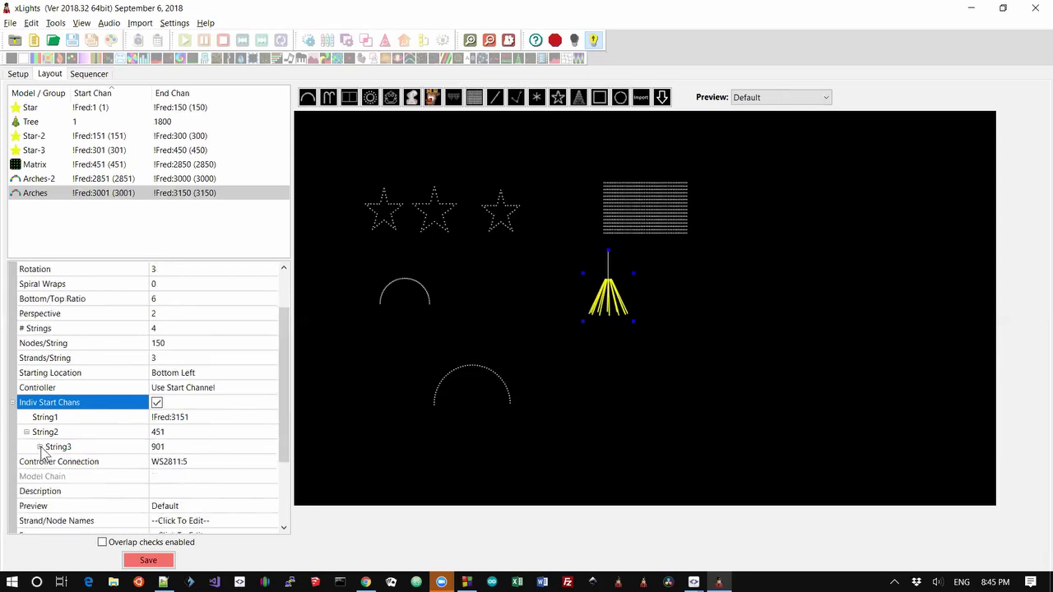
left_click(30, 437)
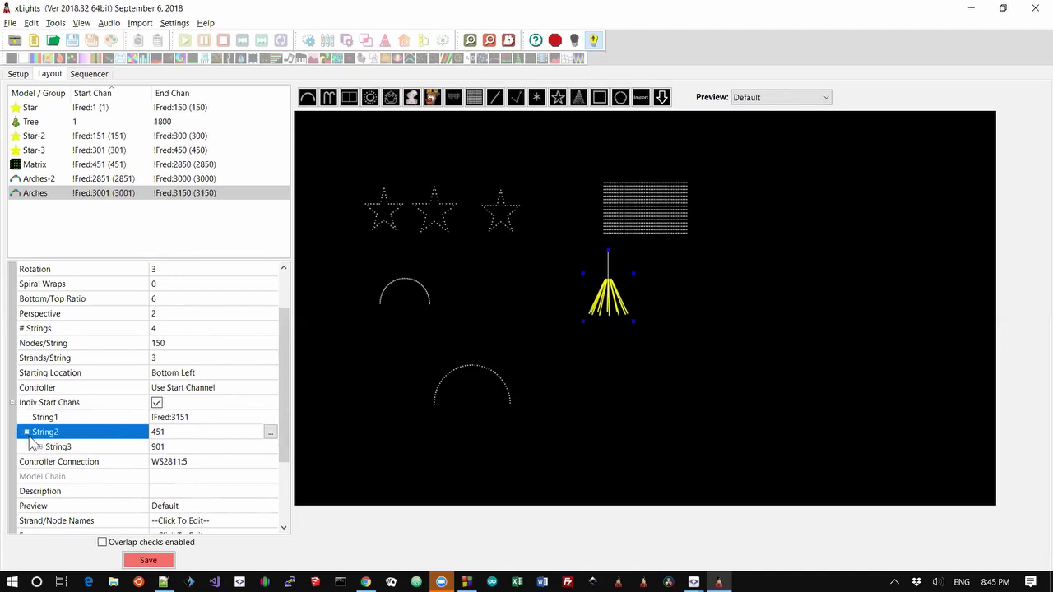
left_click(26, 432)
left_click(174, 420)
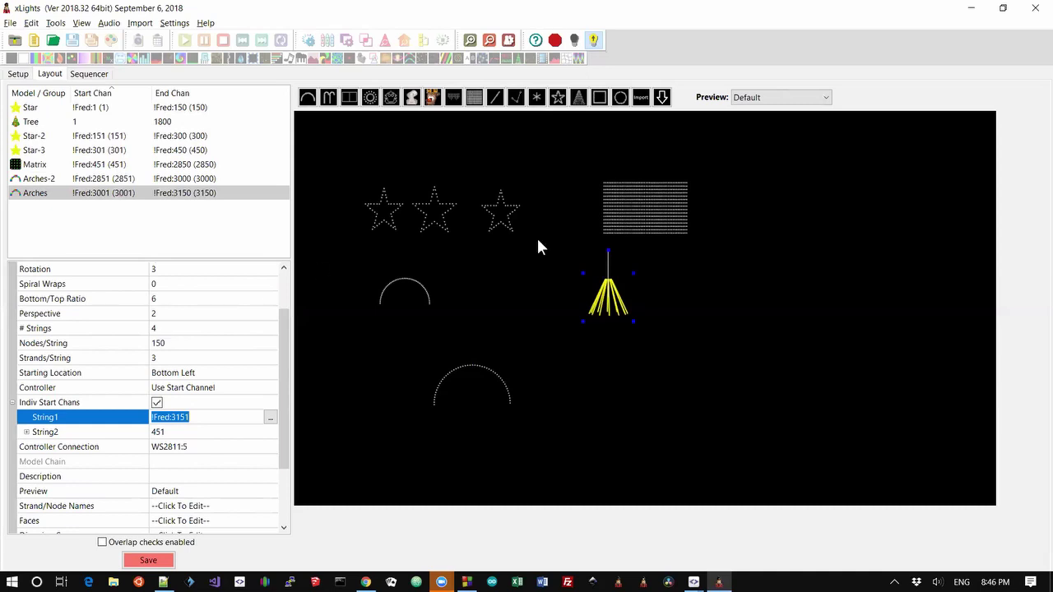
right_click(650, 199)
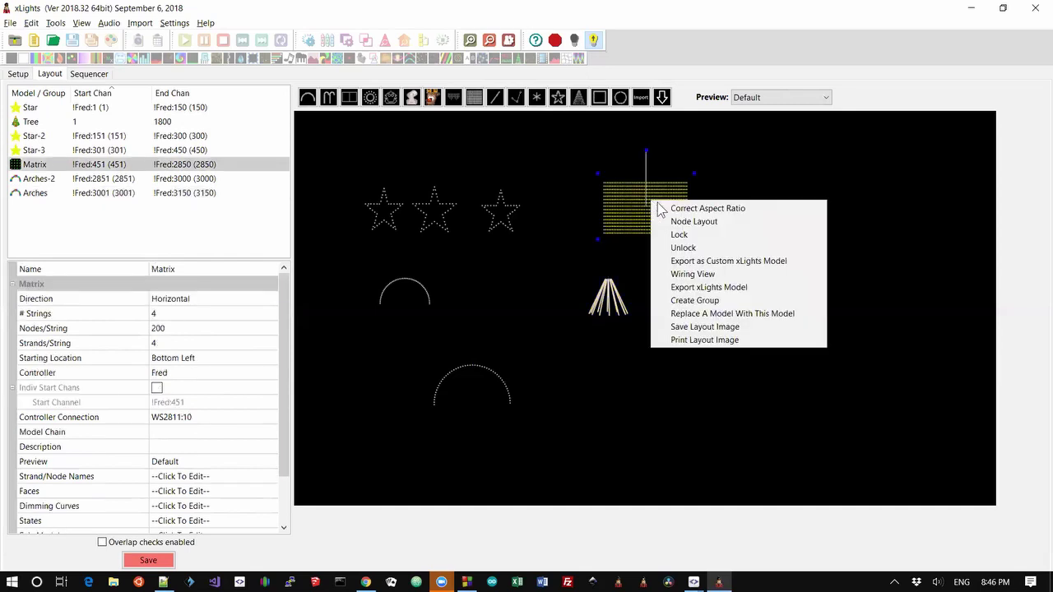
left_click(732, 227)
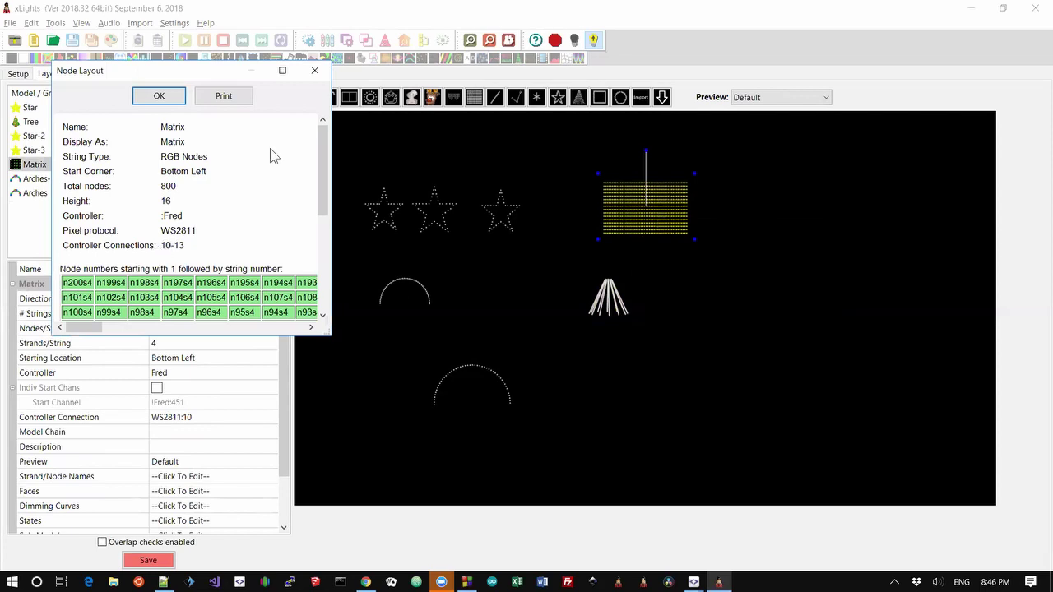
left_click(315, 72)
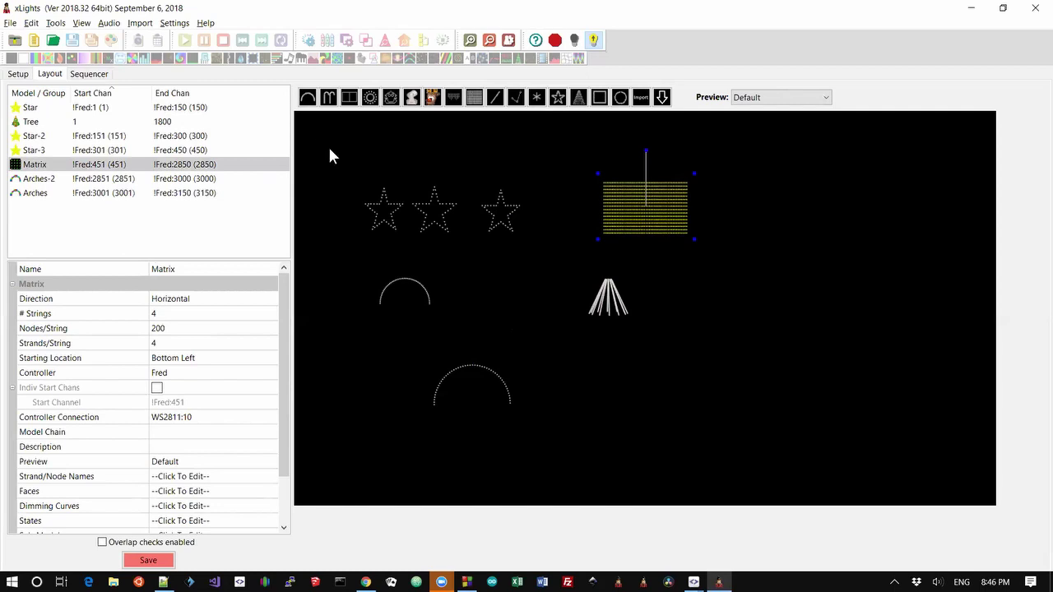
Deselect the Matrix model by dragging across empty canvas
left_click_drag(334, 150, 758, 444)
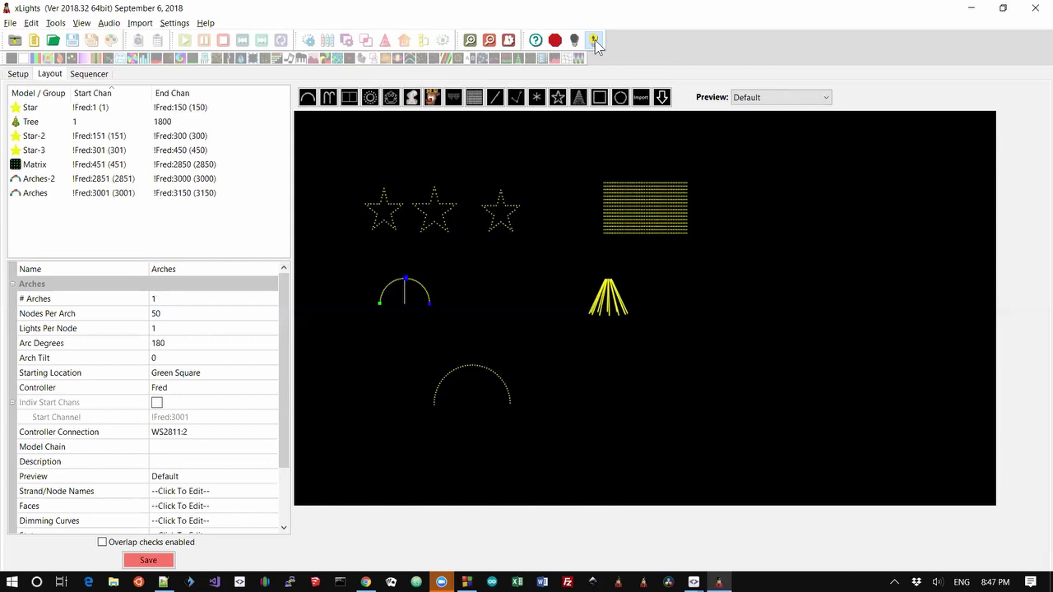
Find 192_168_0_215.zcpp in Desktop\ZCPP using File Explorer, then return to the Falcon status page
key("alt+Tab")
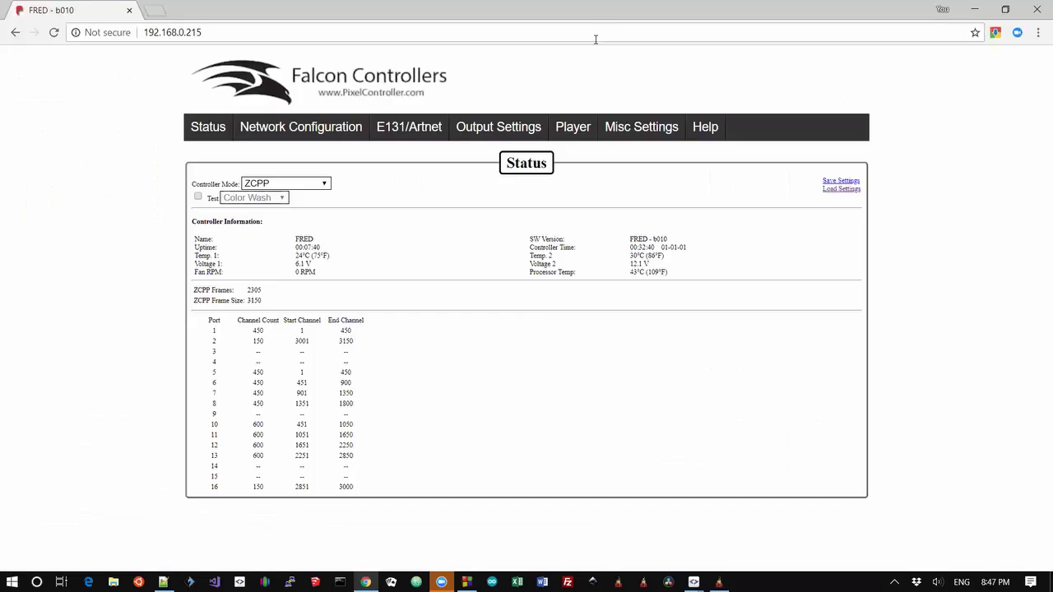
key("super+e")
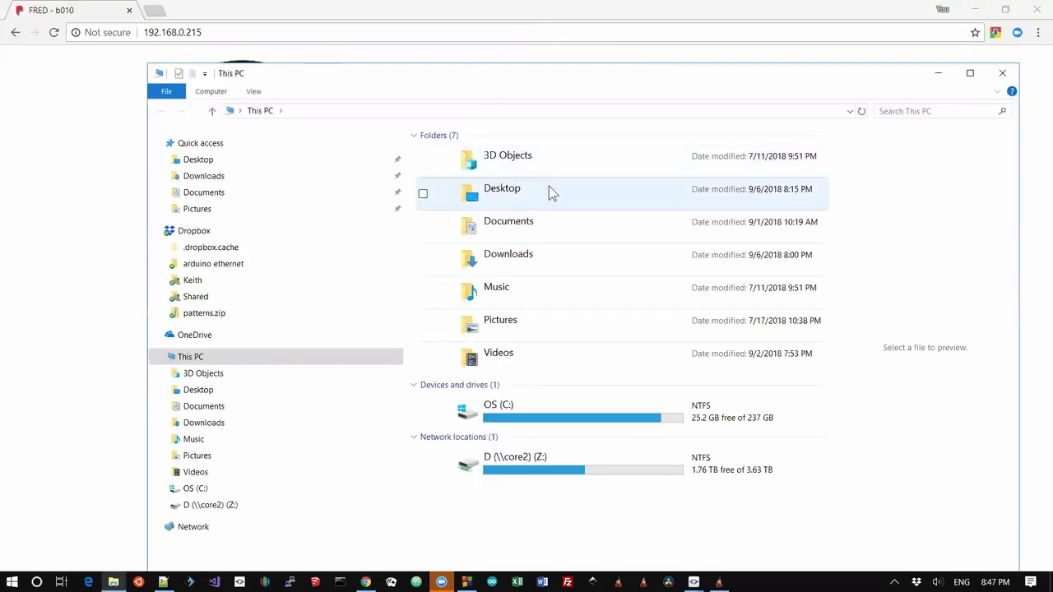
double_click(546, 187)
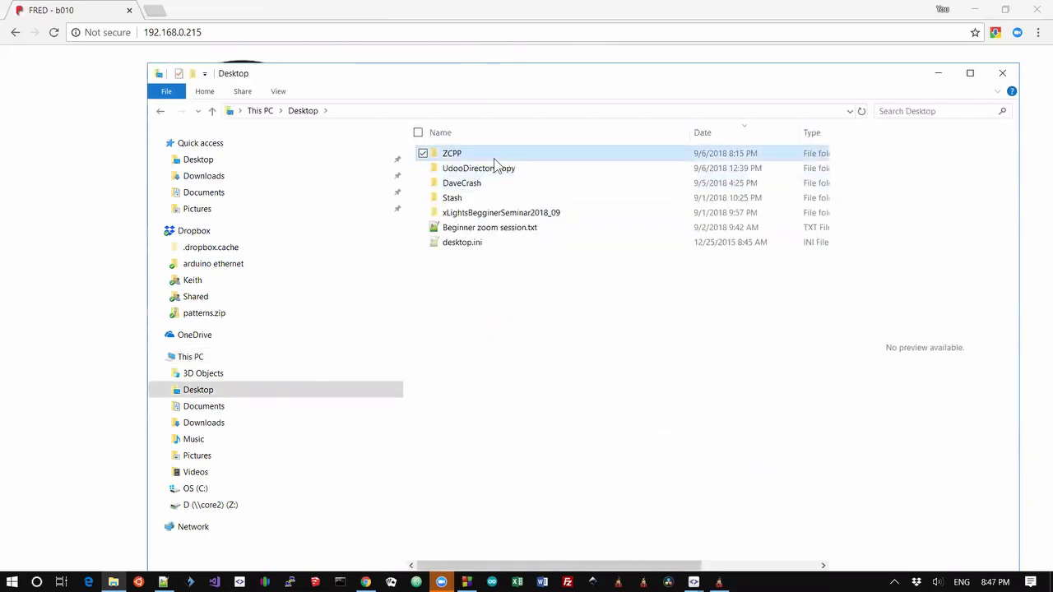
double_click(495, 158)
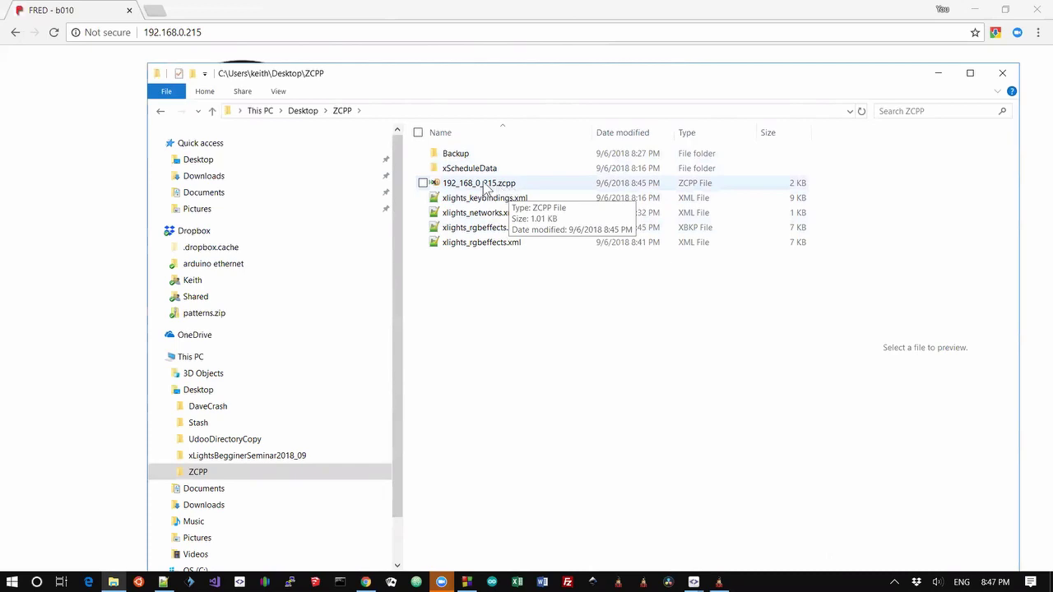
left_click(485, 184)
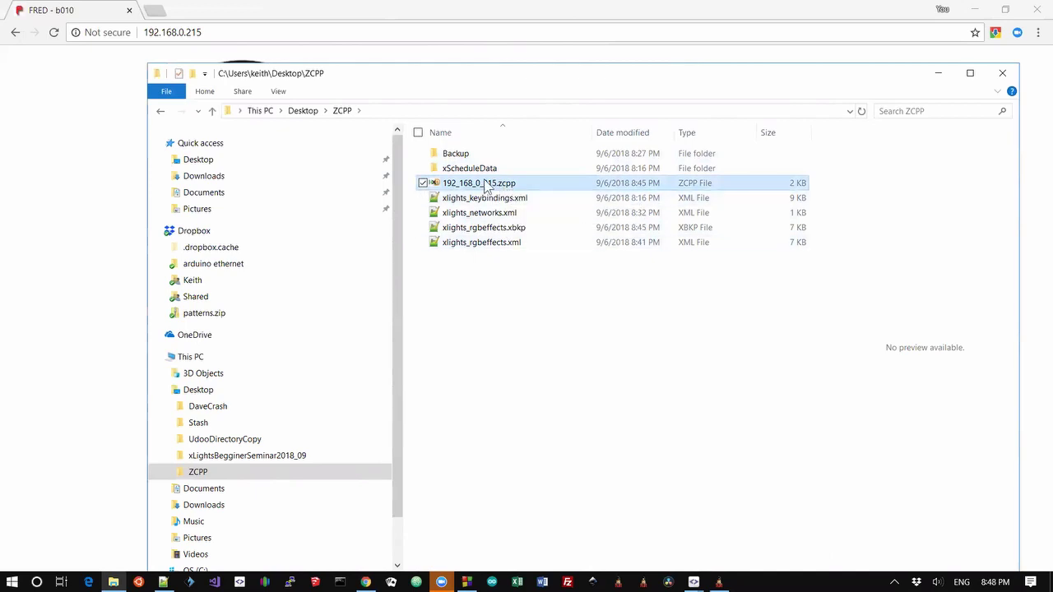
key("alt+Tab")
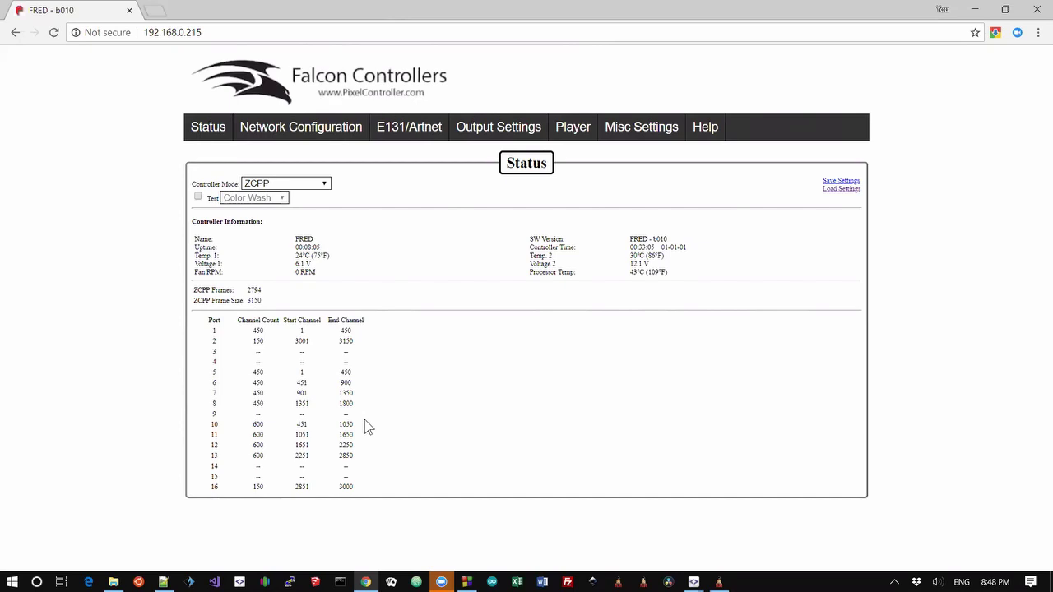
Switch back to xLights' Layout tab and deselect the Arches model so nothing is being edited
key("alt+Tab")
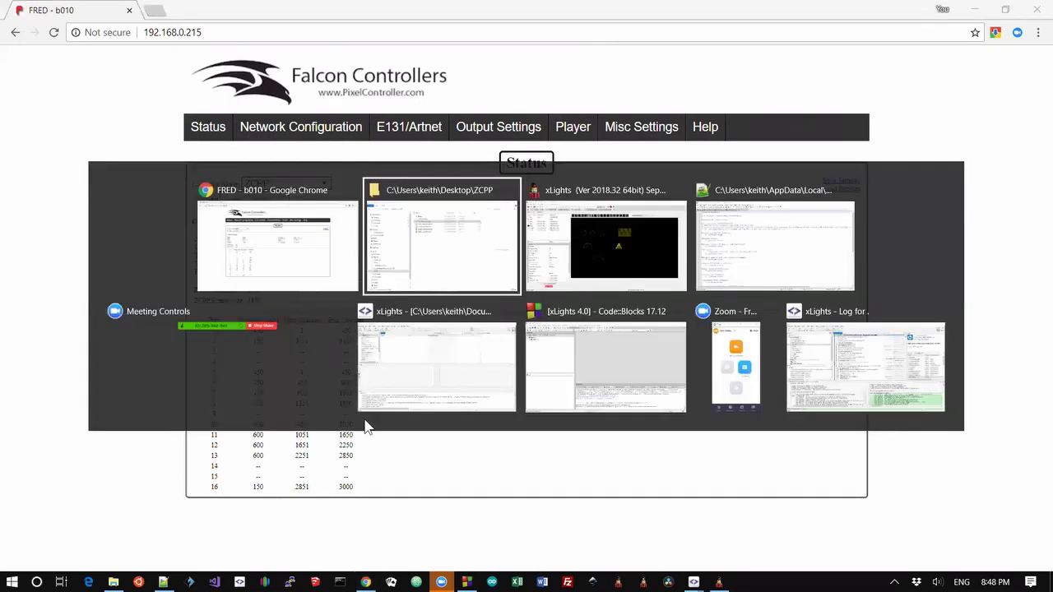
key("Tab")
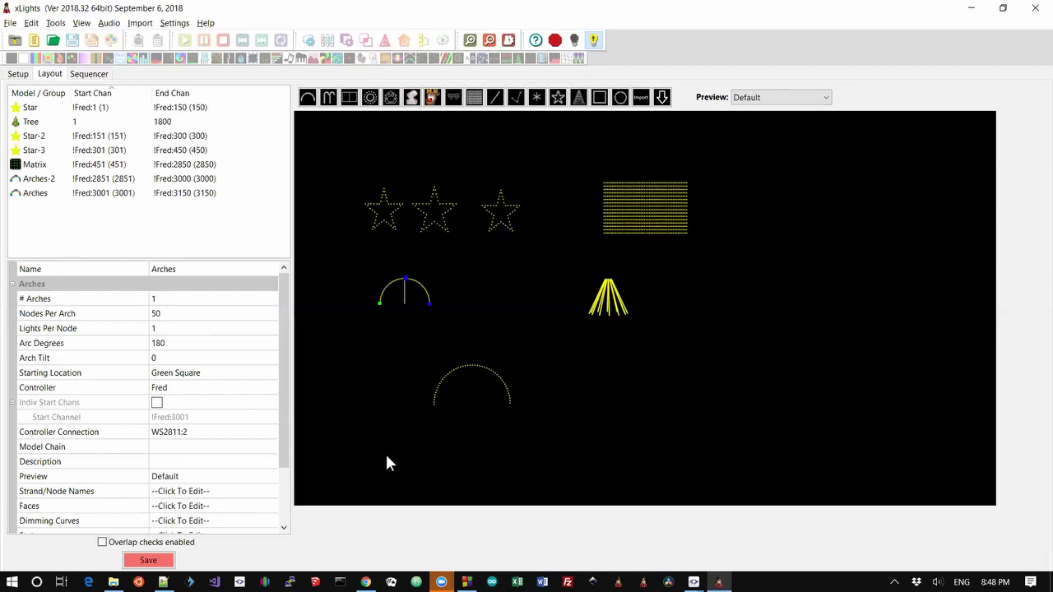
left_click(347, 462)
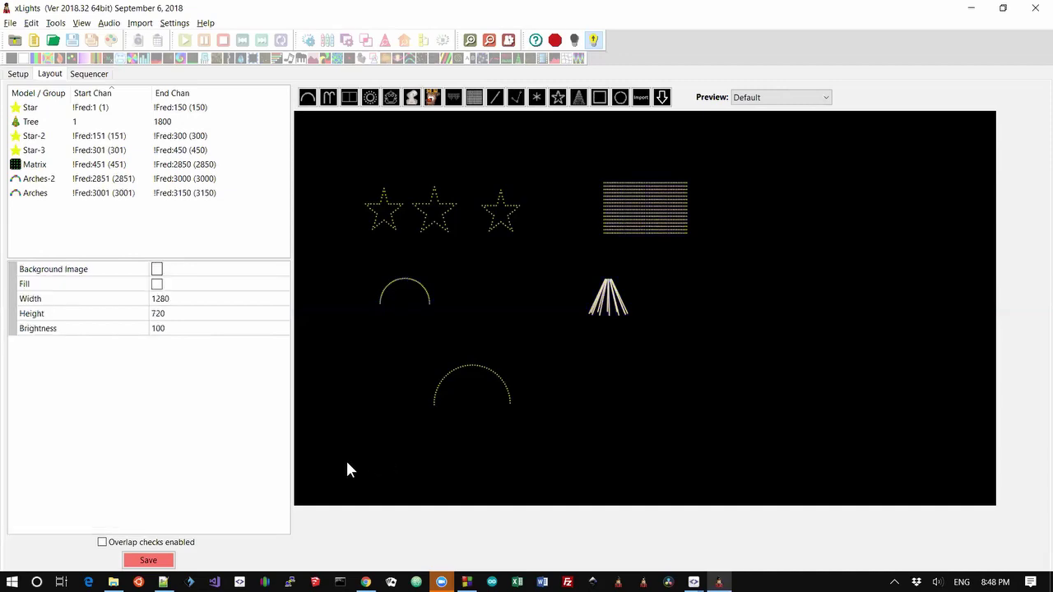